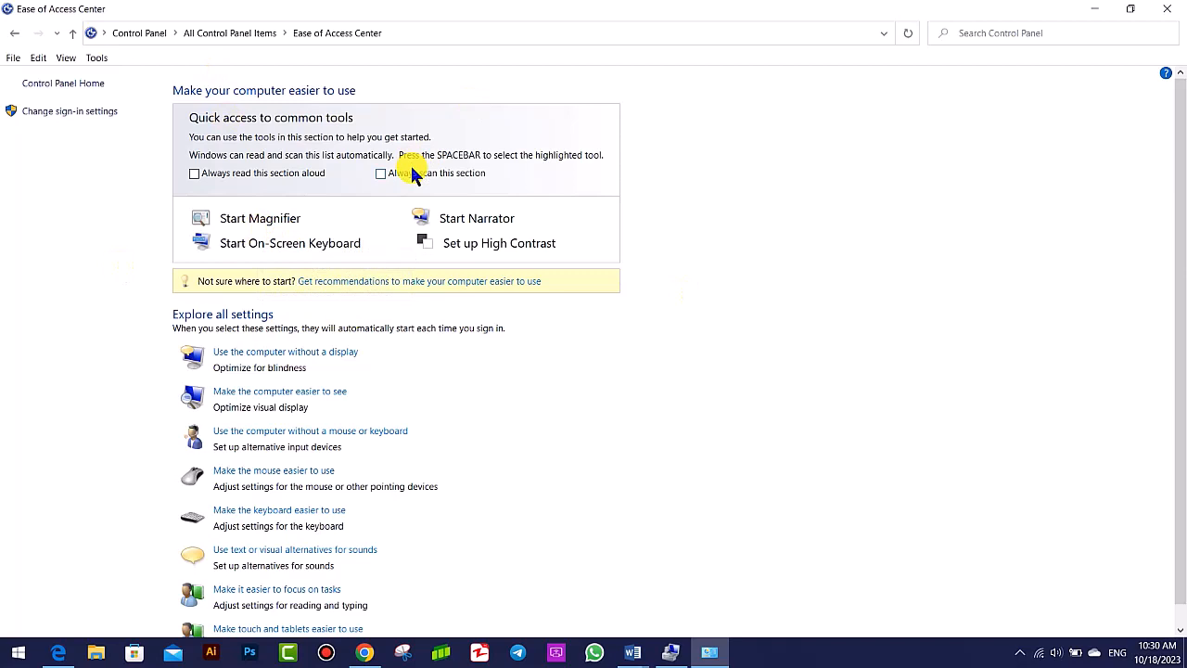
- Start Magnifier from the Ease of Access Center, enlarge the view to 200% and return it to 100%
click(248, 221)
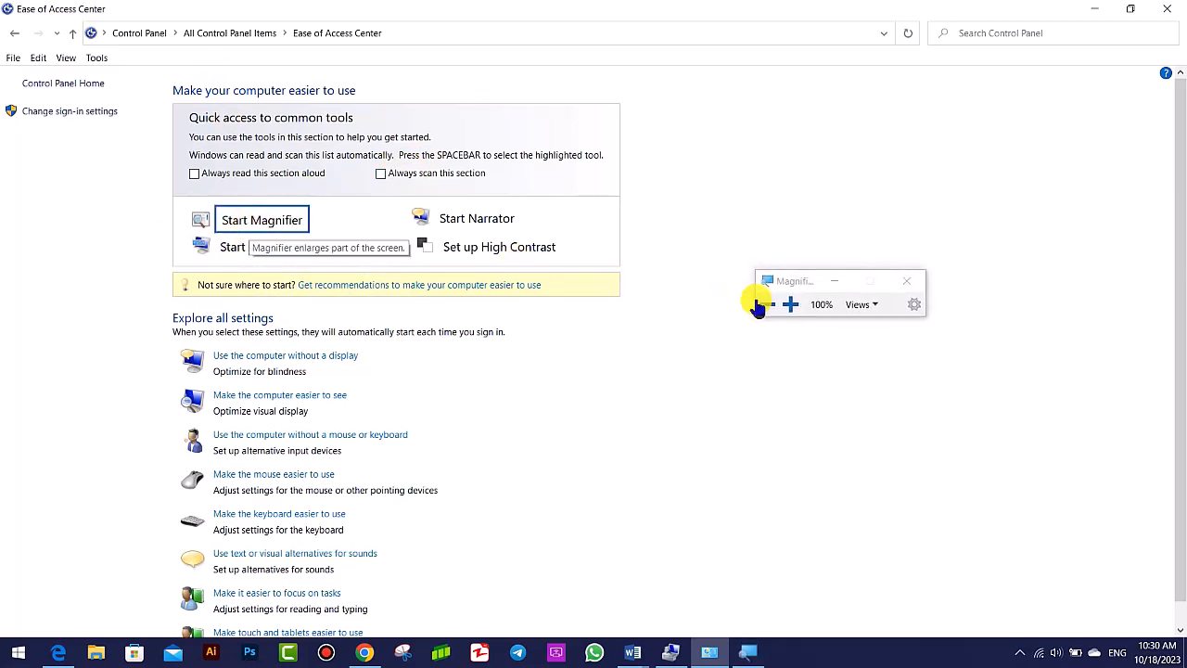
click(793, 306)
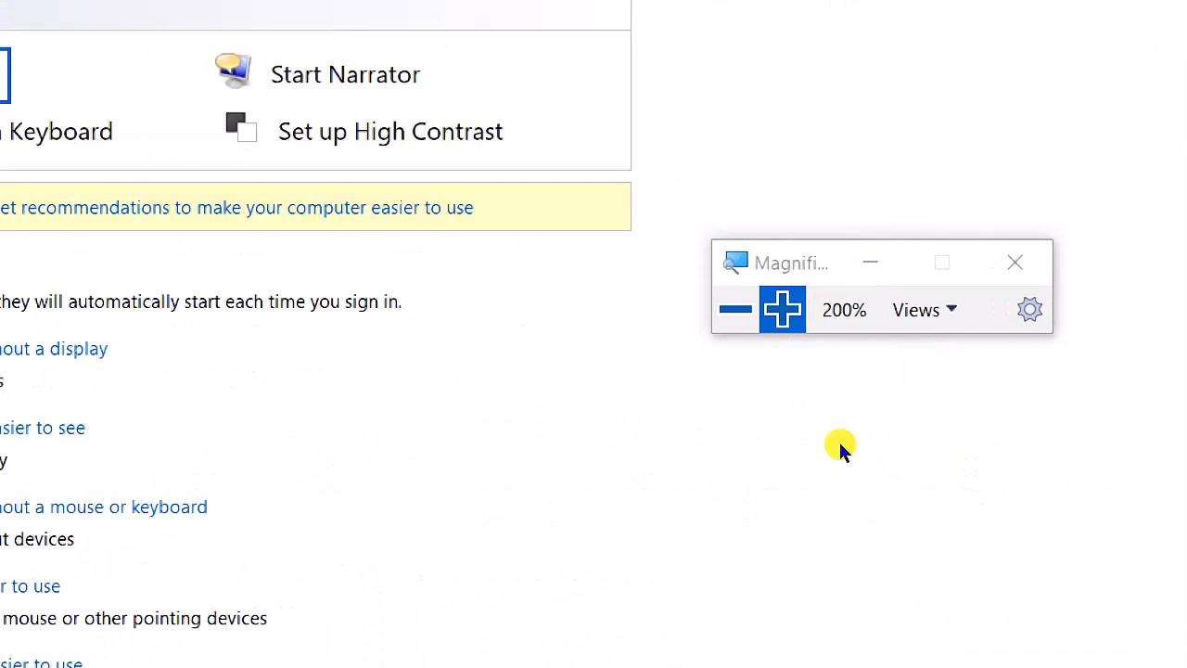
click(733, 304)
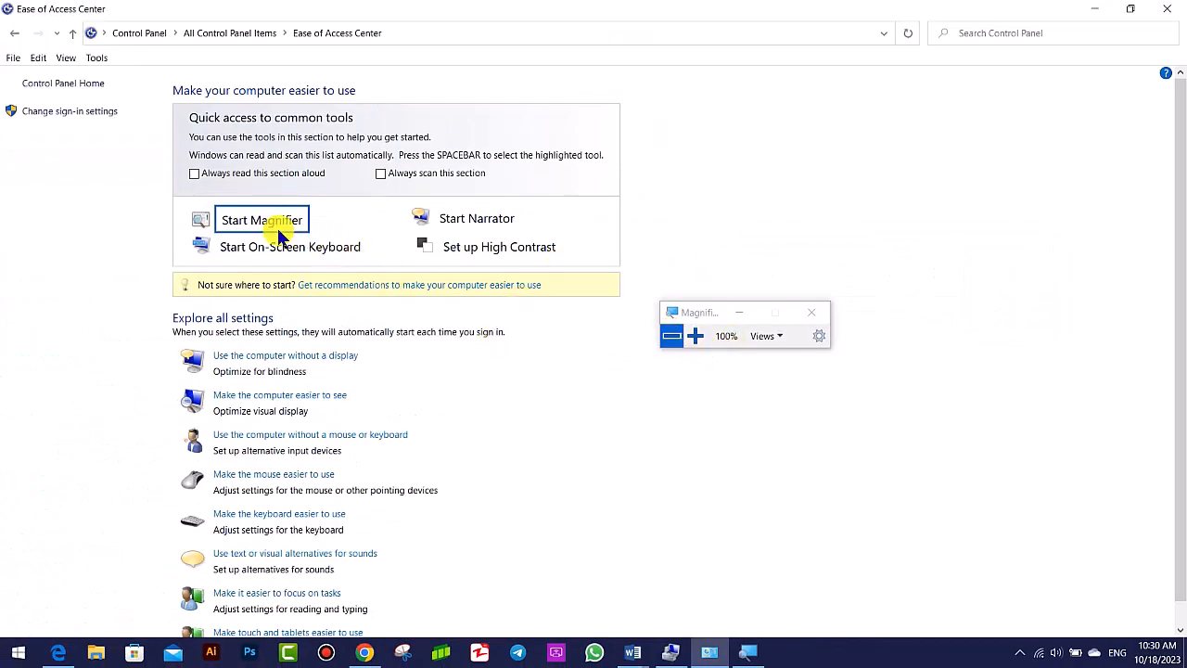
- Enlarge the Magnifier view to about 700%, and reduce it back to 100%
click(695, 342)
click(695, 341)
click(695, 341)
click(695, 341)
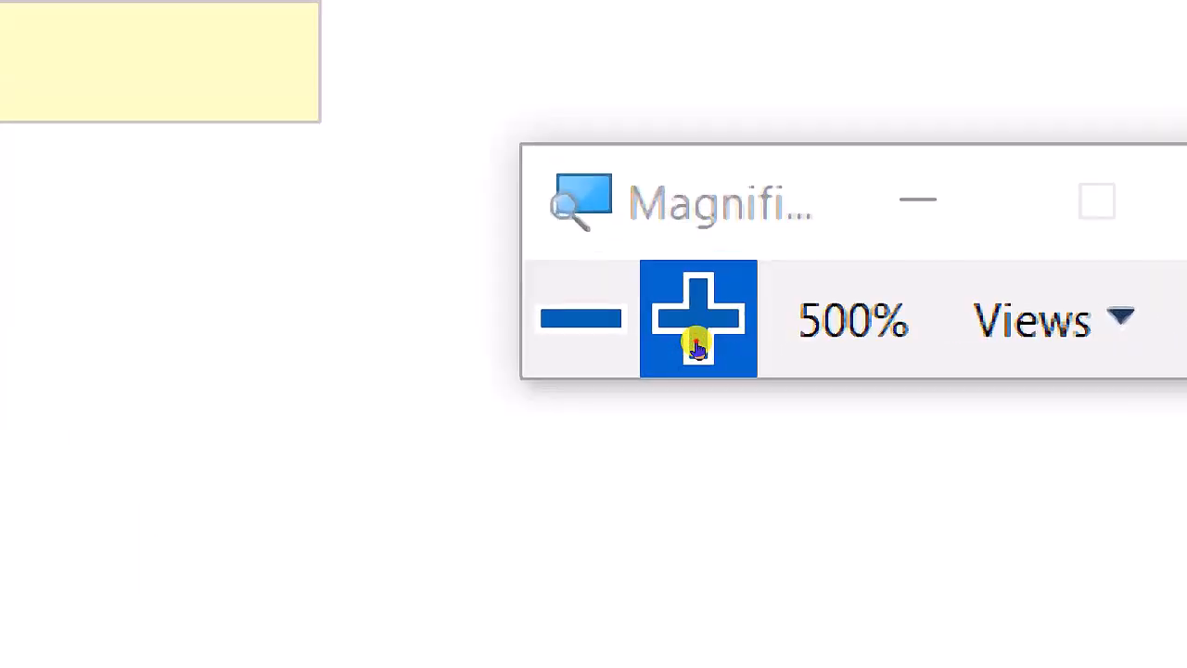
click(695, 342)
click(694, 342)
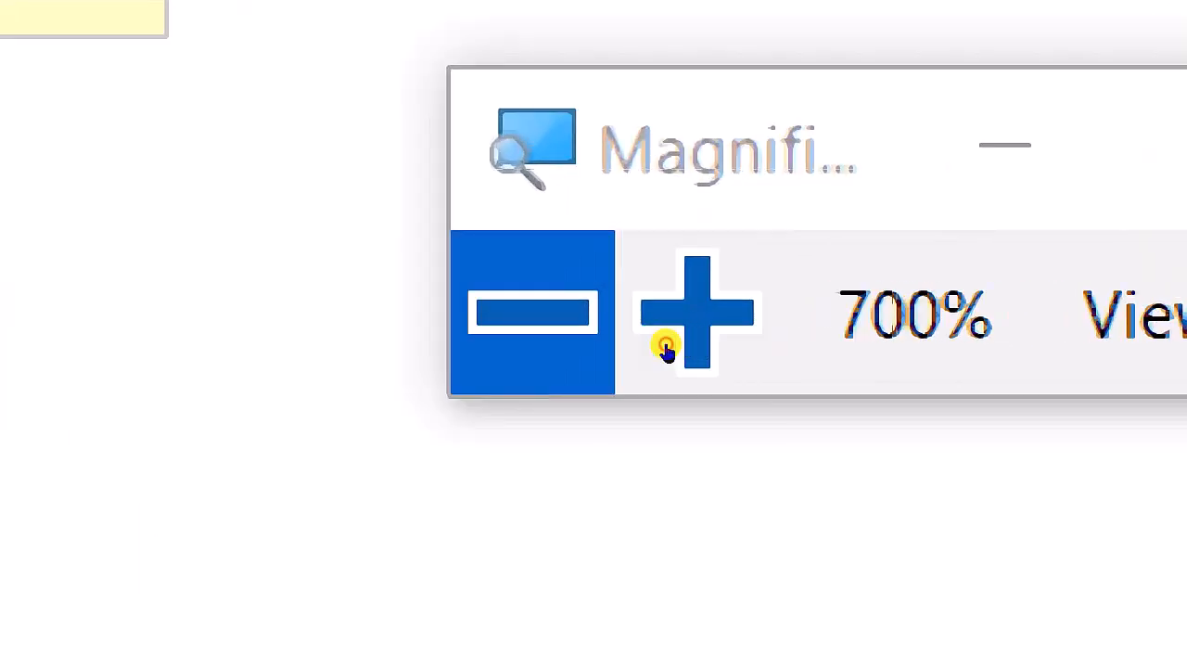
key(super+minus)
key(super+minus)
key(super+minus)
key(super+minus)
key(super+minus)
key(super+minus)
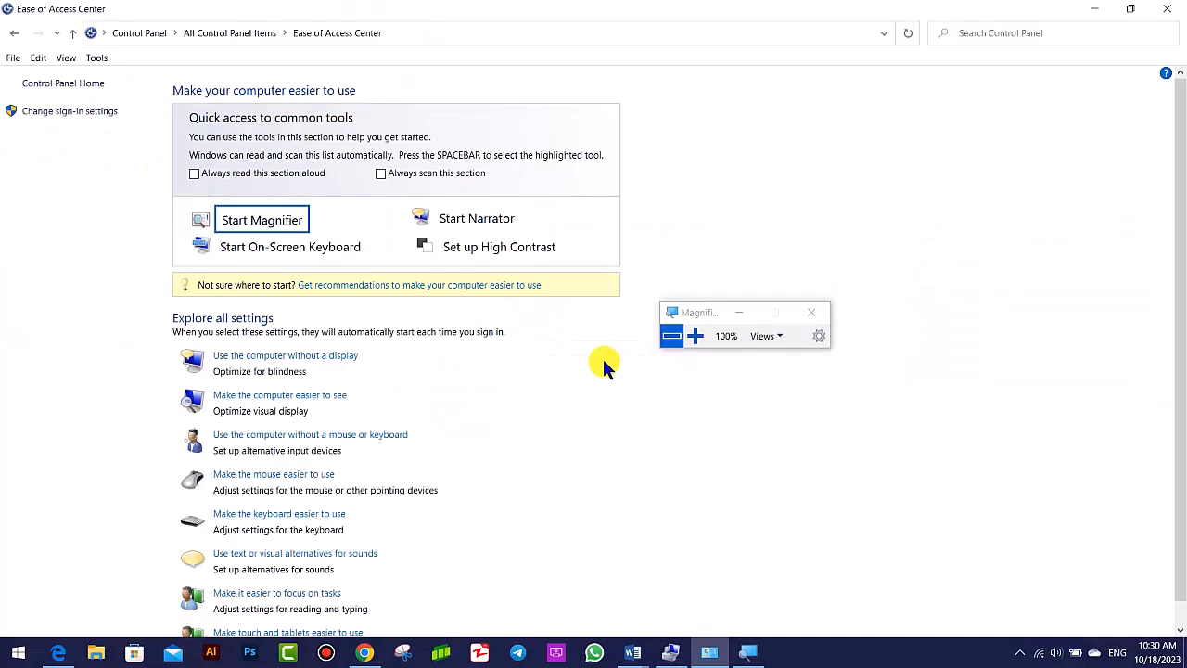
- Zoom the Magnifier in to 300% and back out to 100%
key(super+plus)
key(super+plus)
key(super+plus)
key(super+plus)
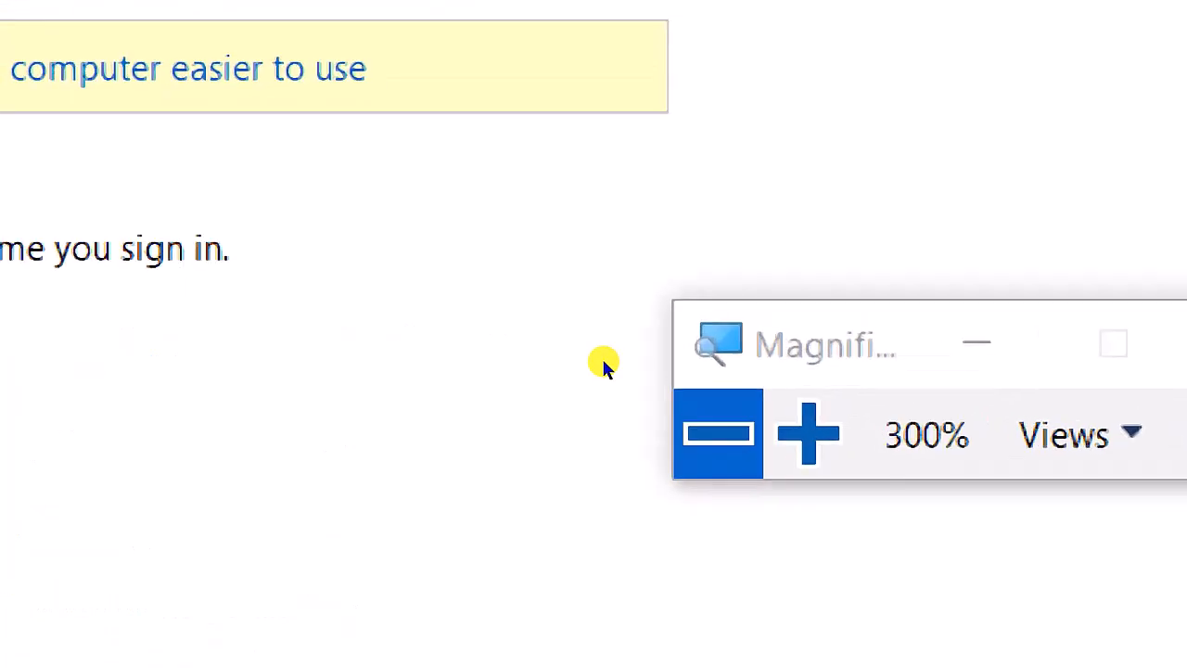
key(super+minus)
key(super+minus)
key(super+minus)
key(super+minus)
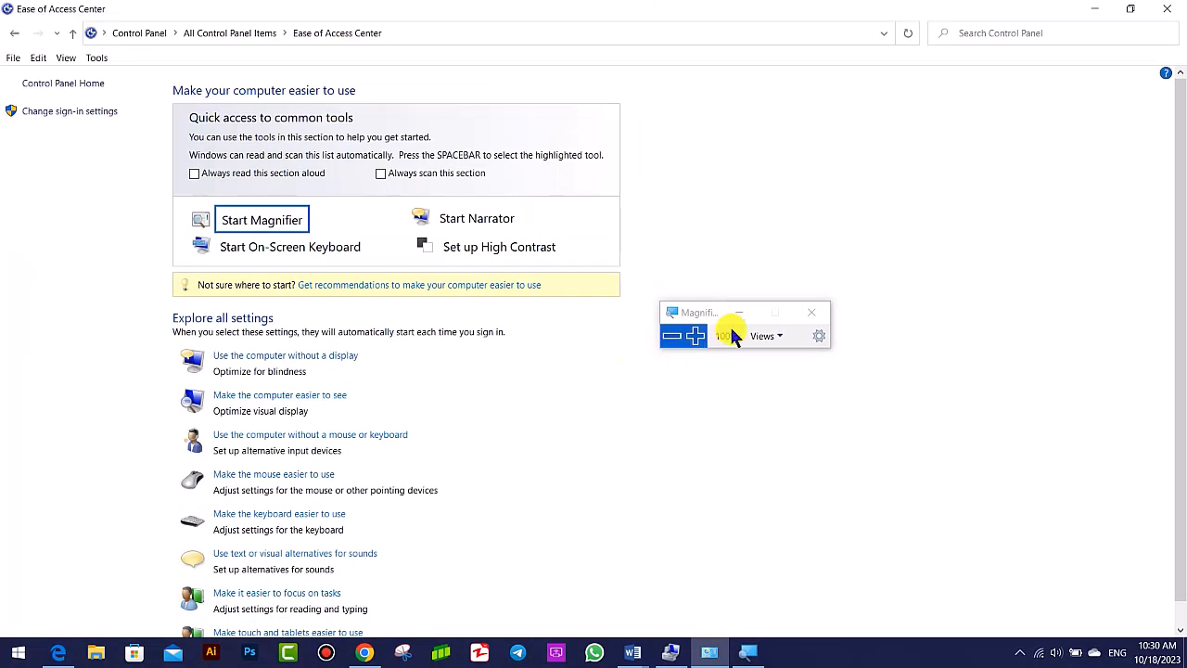
- Set Magnifier to Lens view at 200% zoom, and switch it to Docked view
click(770, 336)
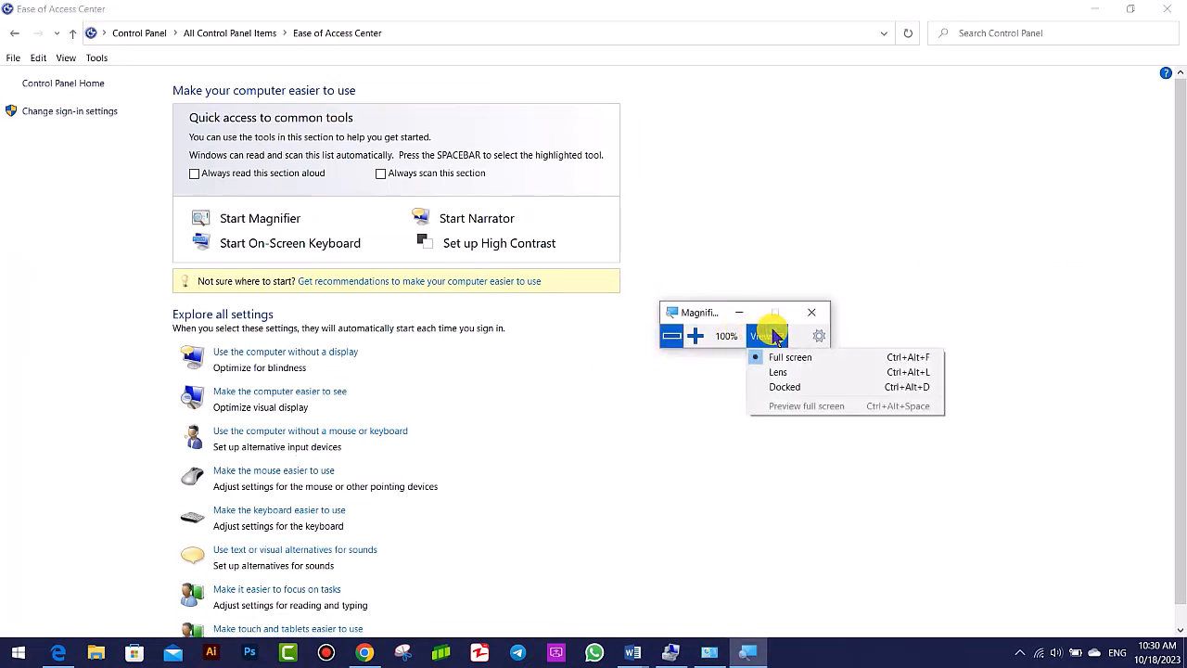
click(794, 371)
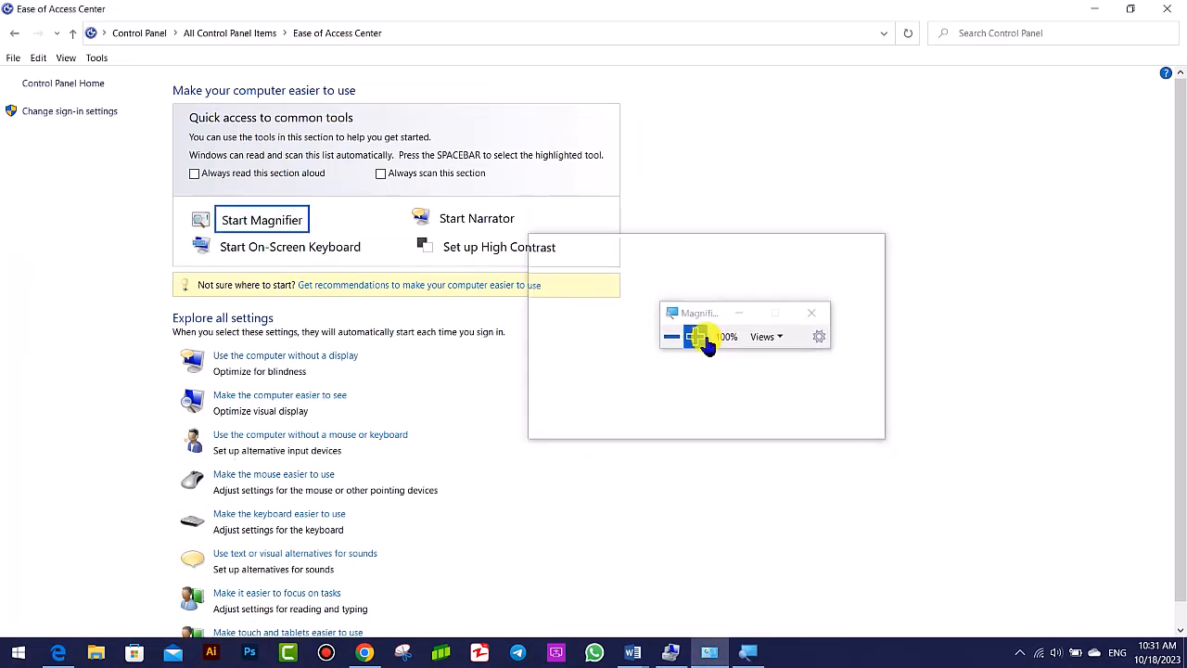
click(697, 336)
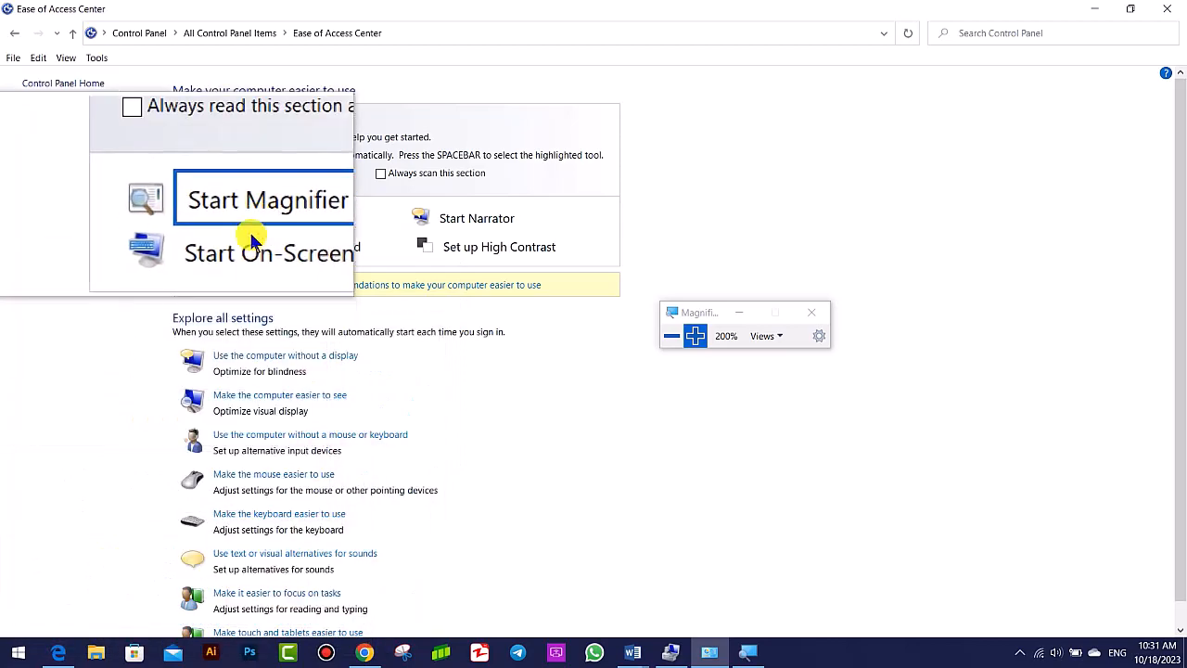
click(770, 343)
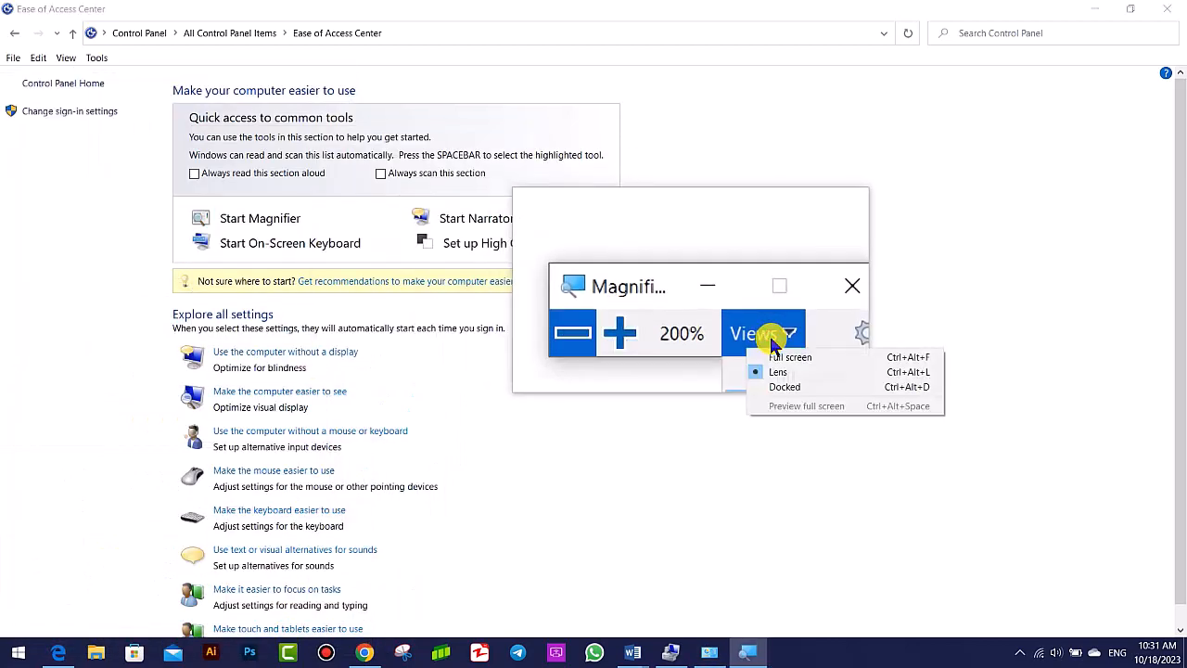
click(790, 387)
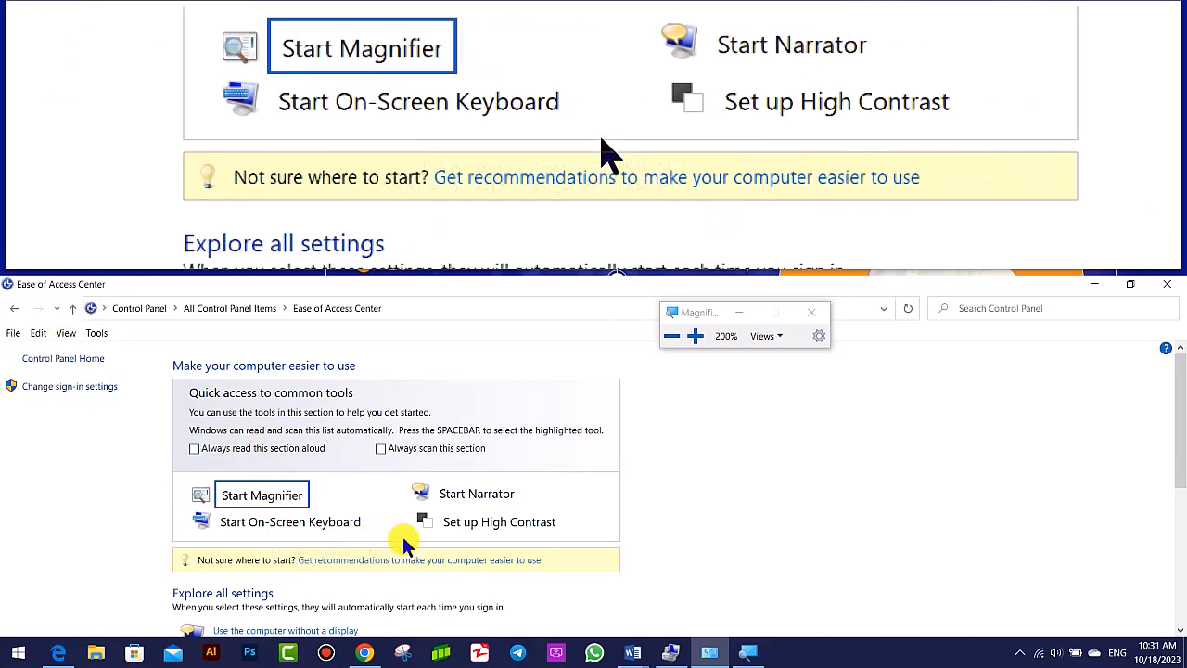
- Return Magnifier to Full screen view and close it
click(779, 339)
click(783, 356)
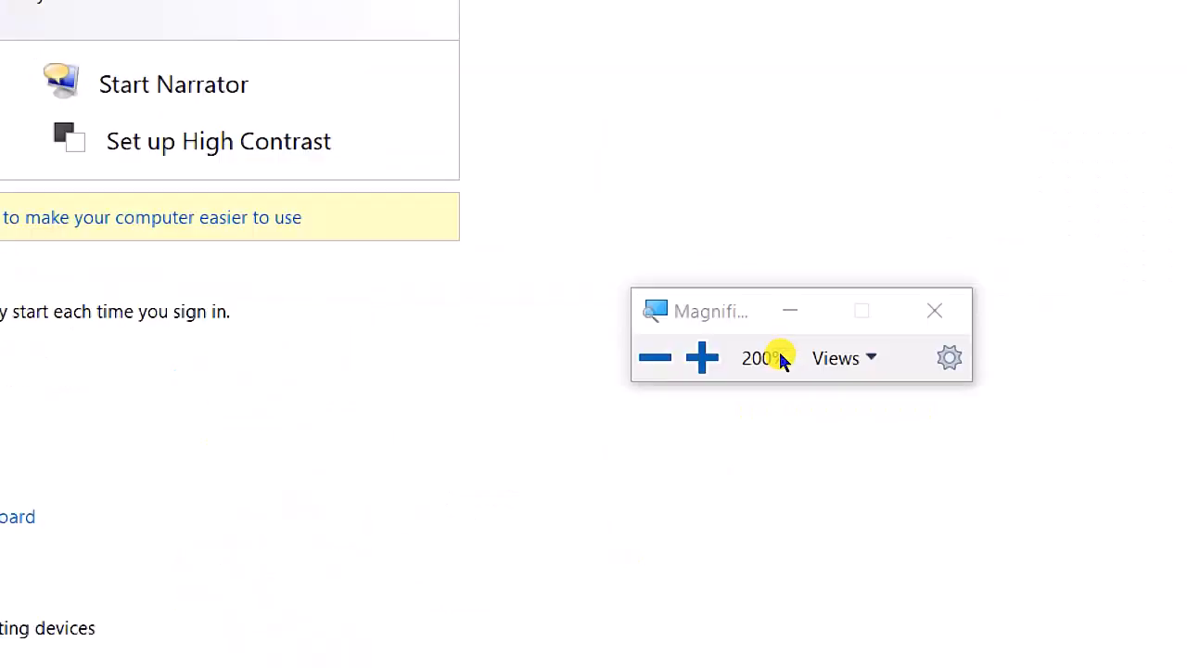
click(934, 311)
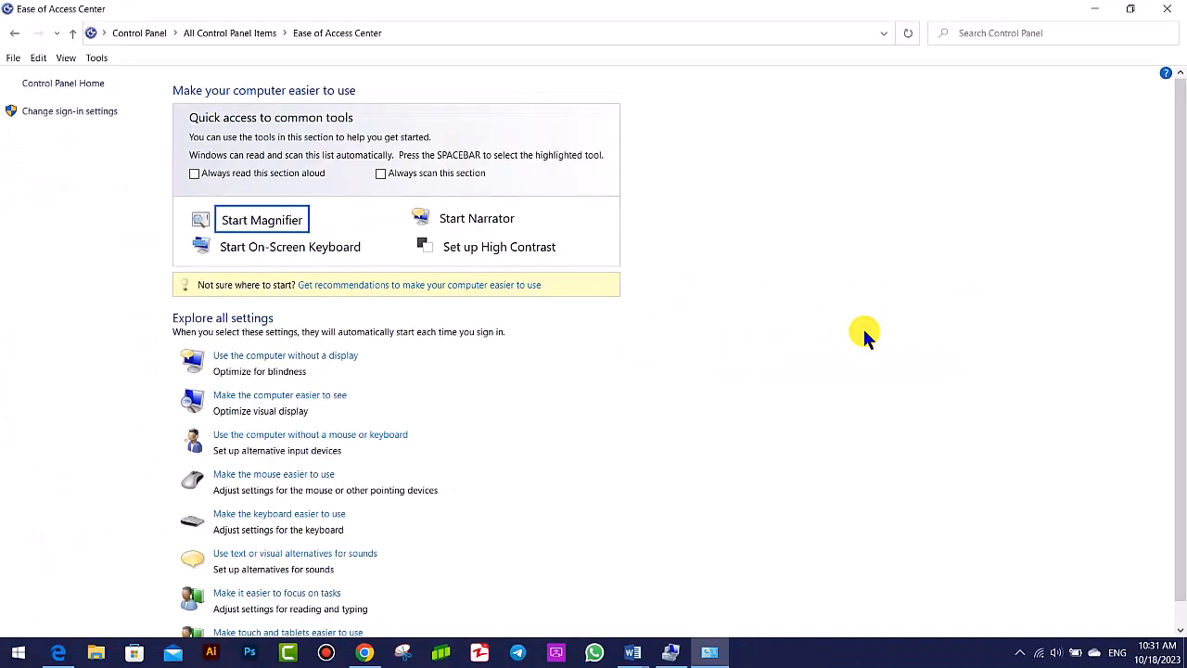
- Start the On-Screen Keyboard and move its window down and back up over the page
click(259, 249)
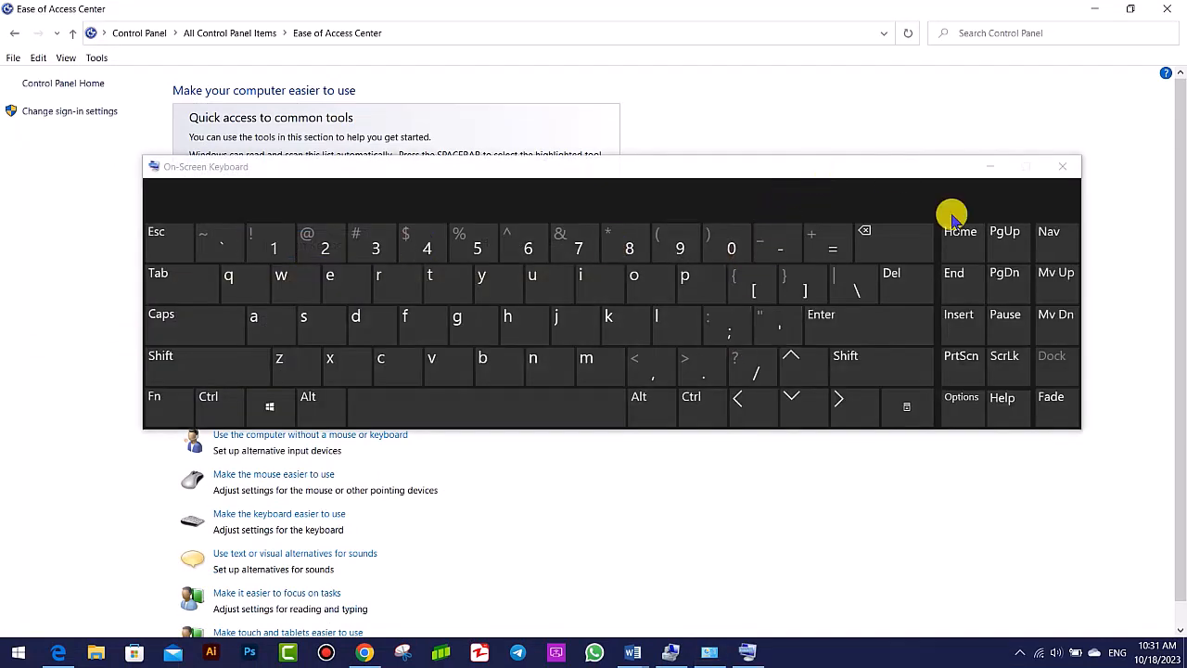
drag(909, 171, 869, 331)
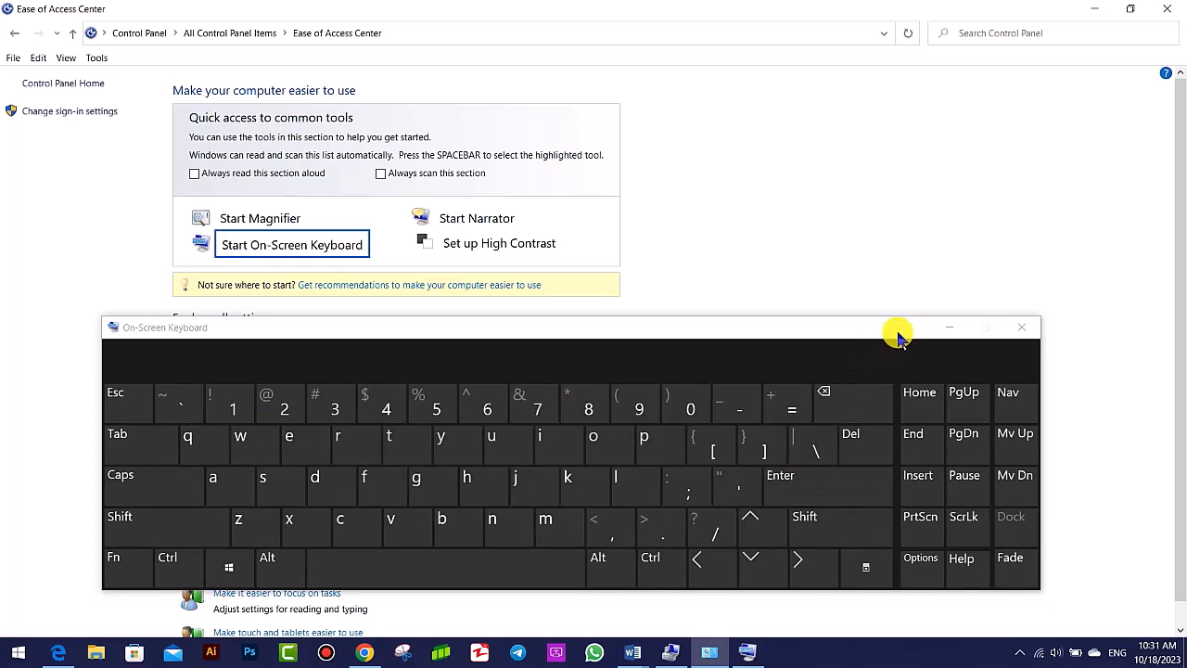
drag(898, 332, 949, 111)
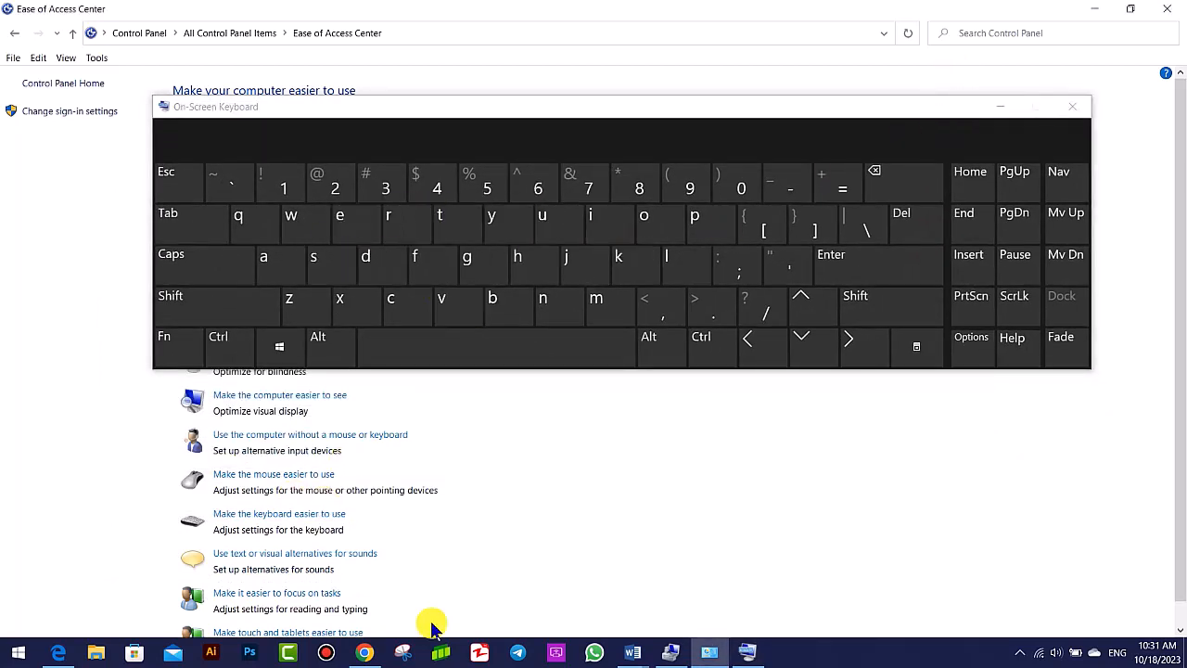
- Close the On-Screen Keyboard, start it again from the Ease of Access Center, and close it
click(1072, 107)
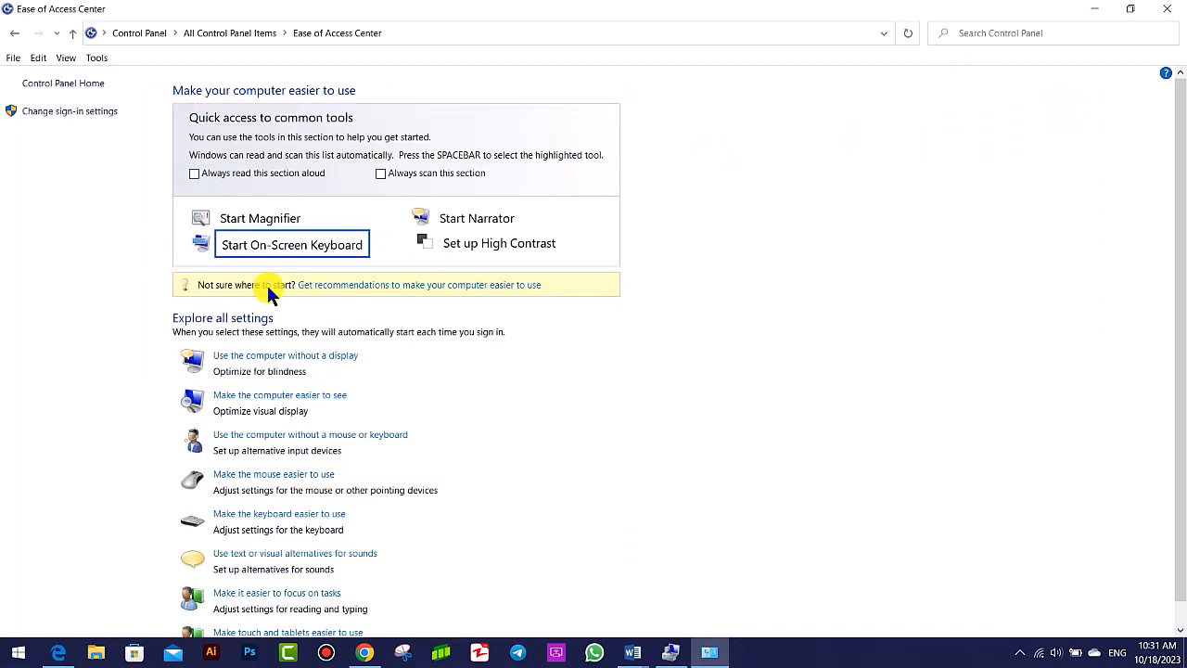
click(262, 245)
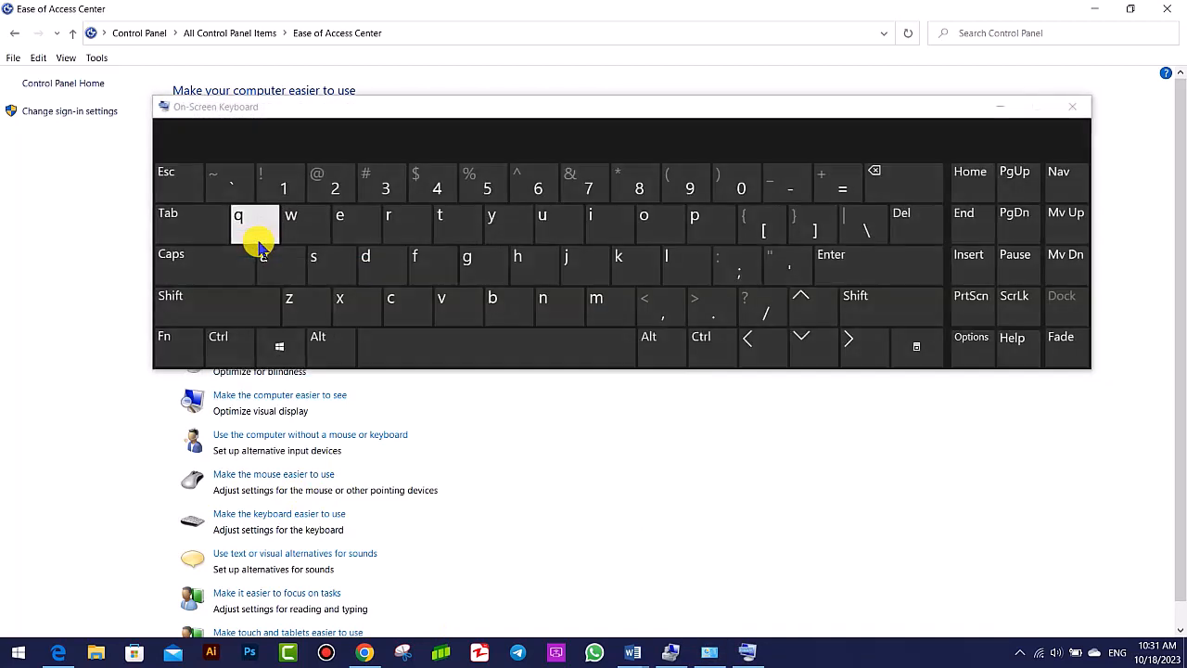
click(1072, 109)
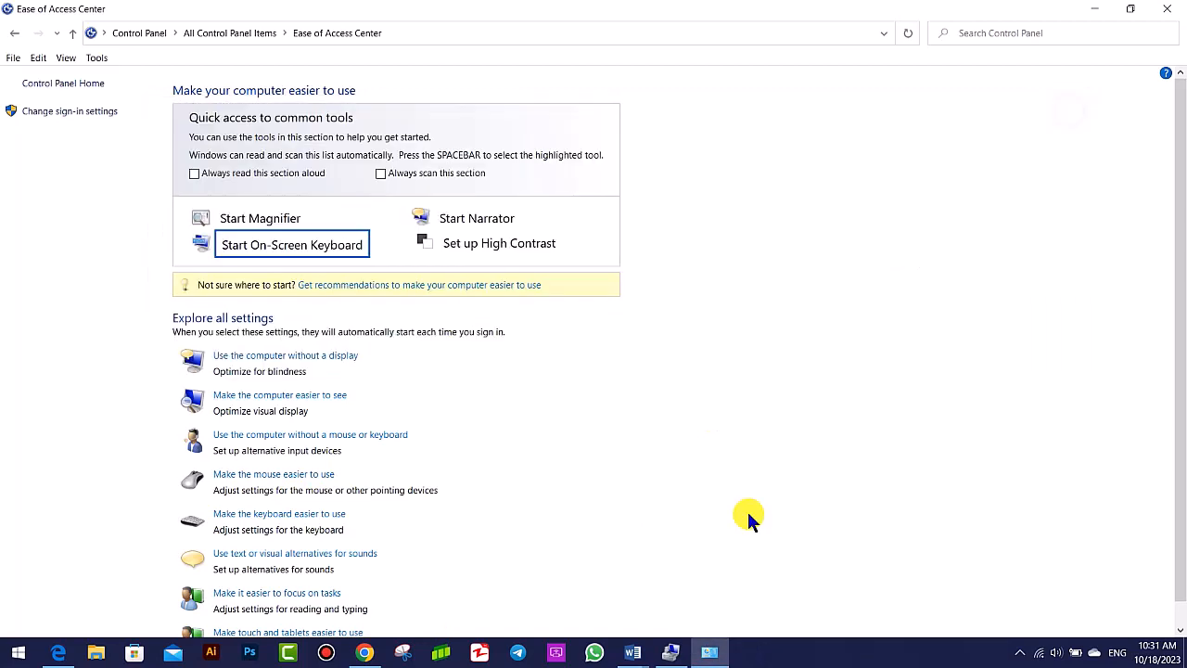
- Launch the On-Screen Keyboard by running the command osk, and close it again
key(super+r)
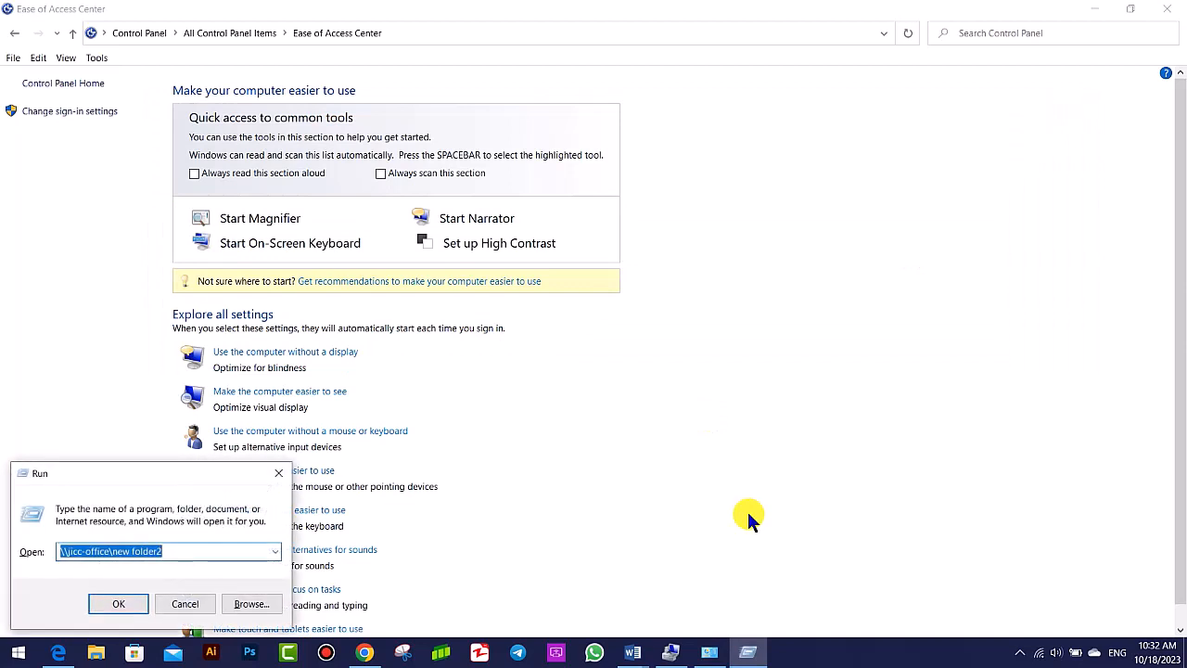
text(osk)
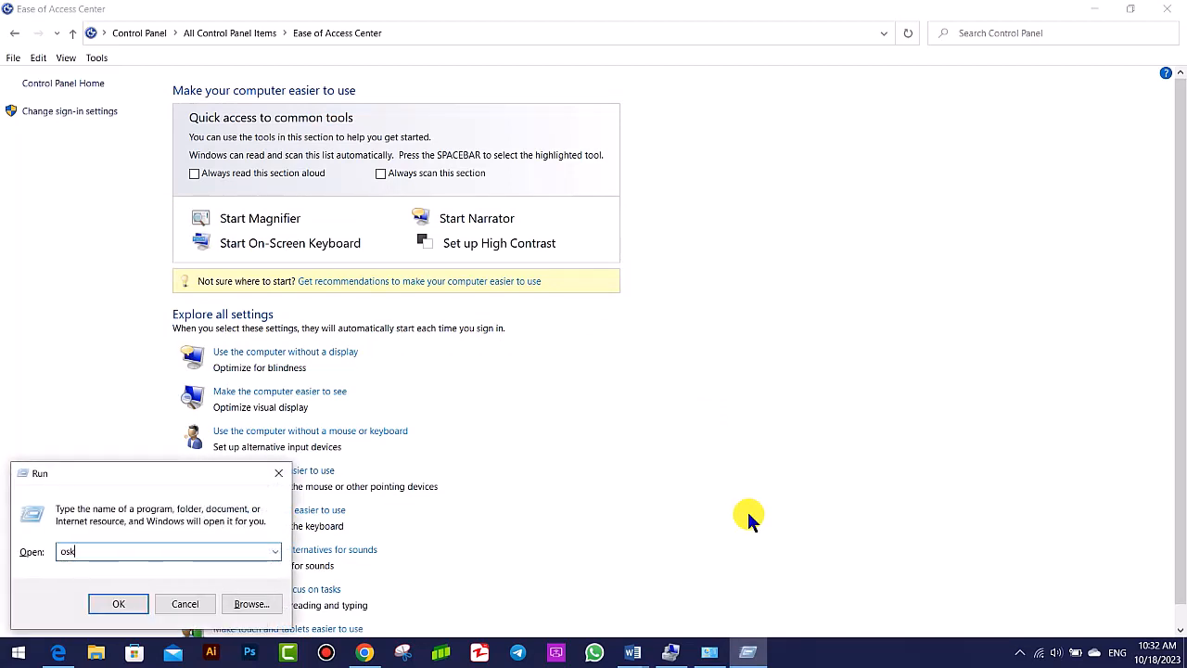
click(130, 602)
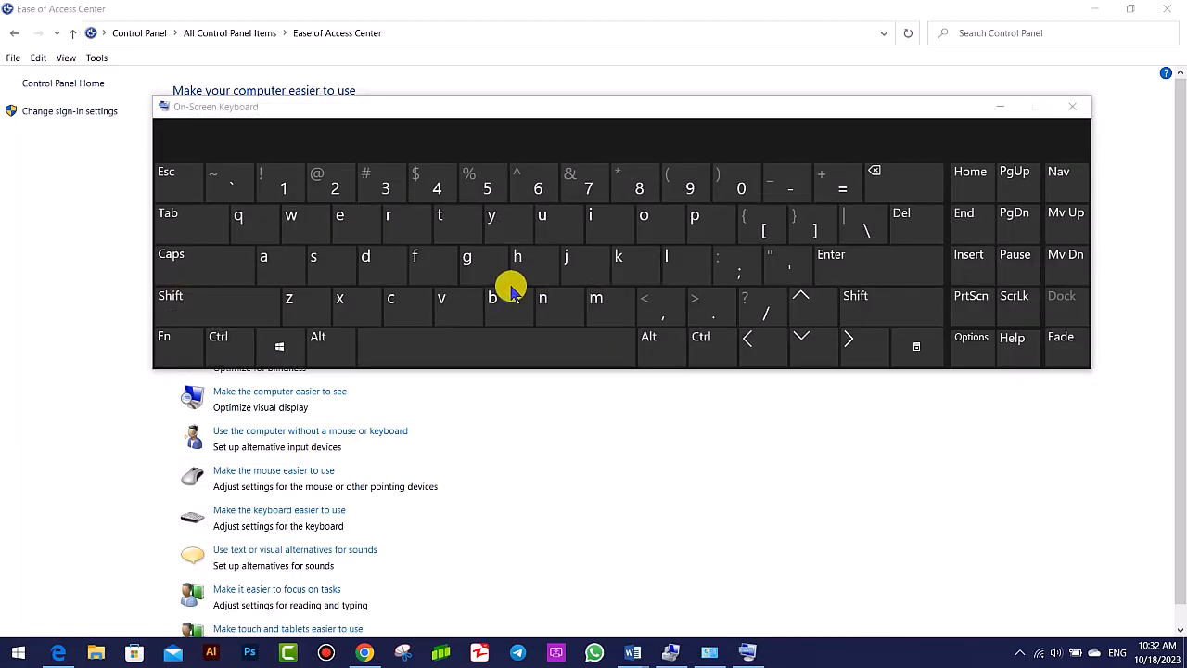
click(1070, 108)
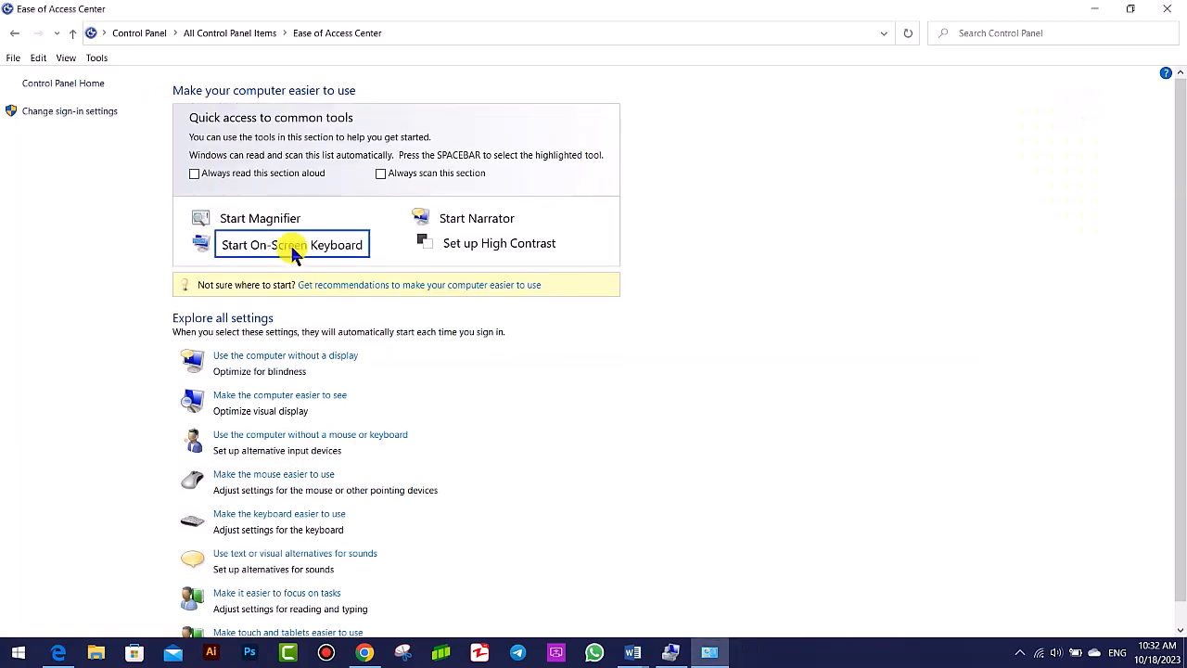
- Start Narrator and set audio playback to Speakers / Headphones (2- Realtek Audio) at volume 93
click(459, 220)
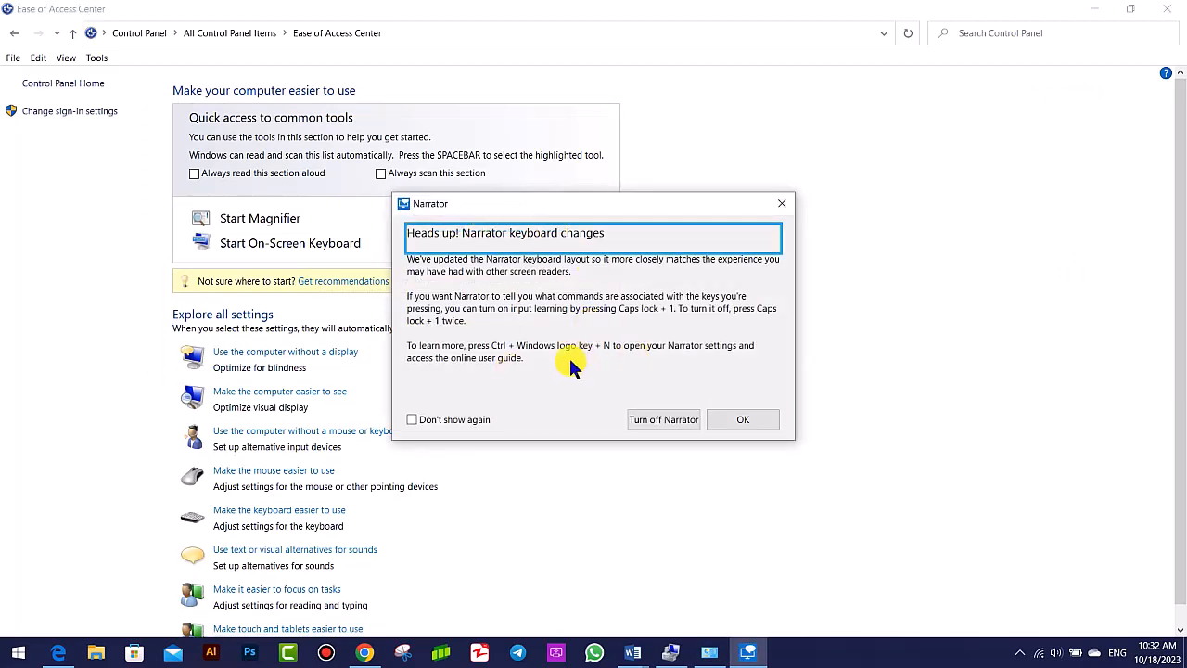
click(1056, 652)
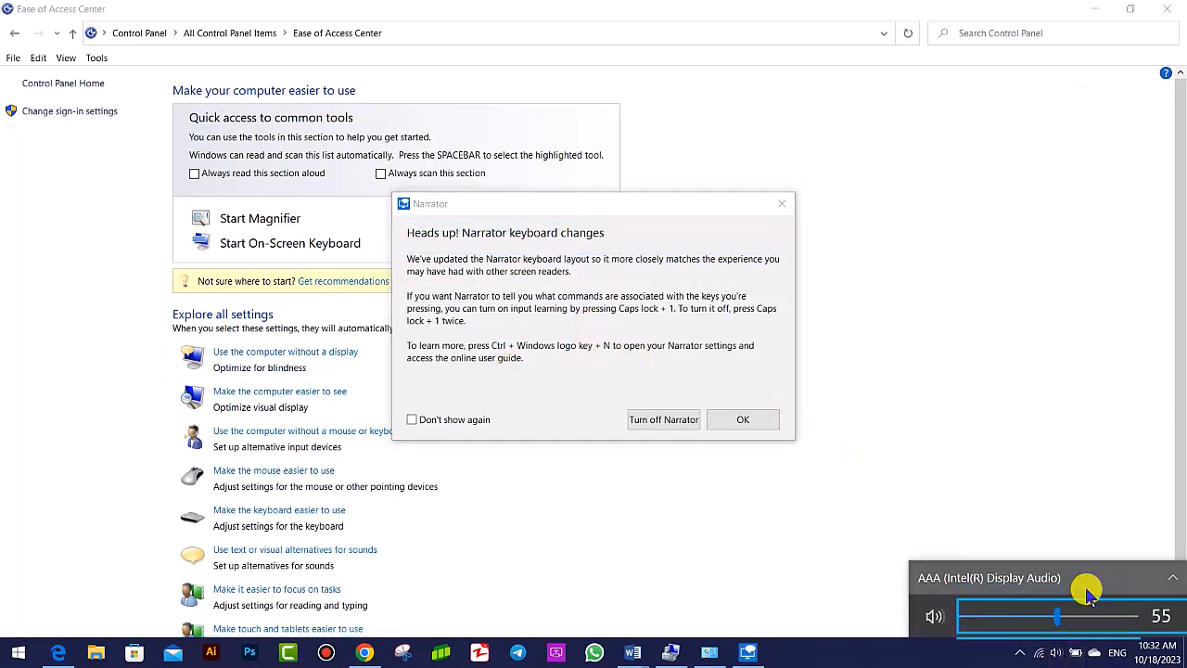
click(1102, 585)
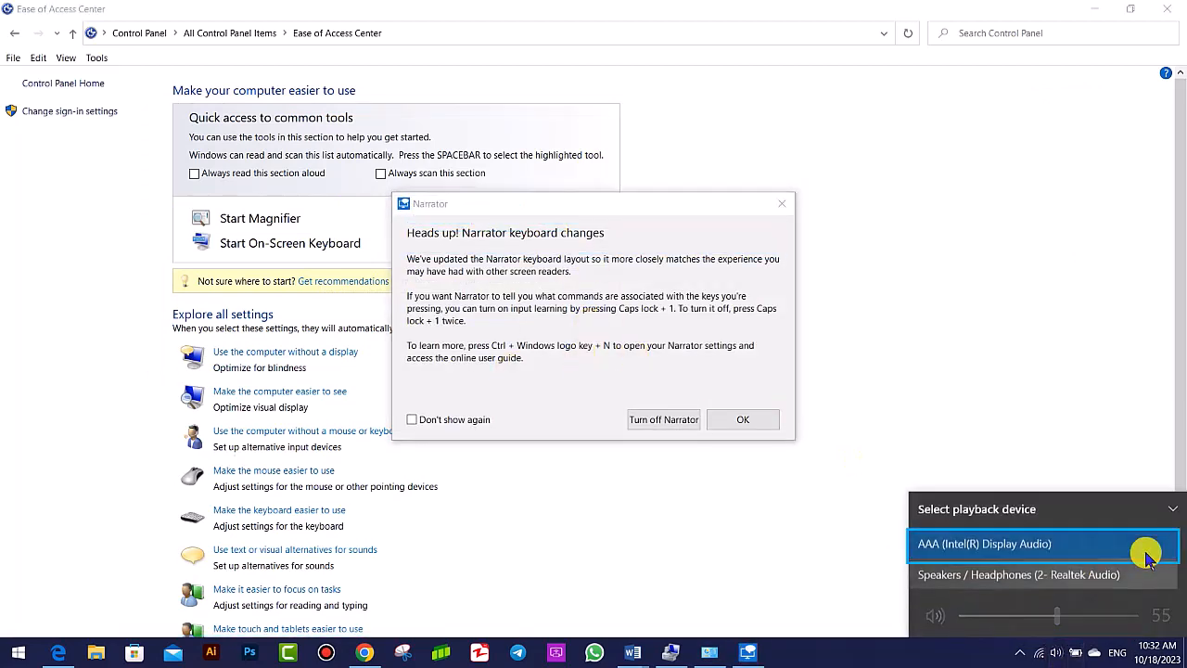
click(1009, 577)
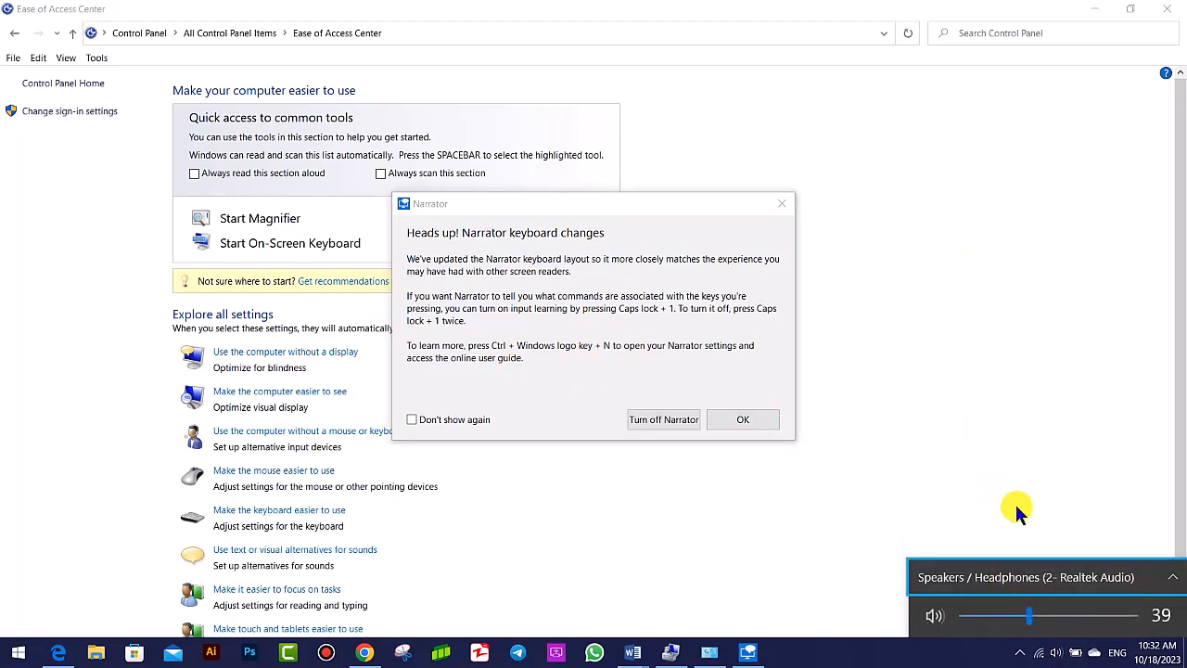
click(1114, 617)
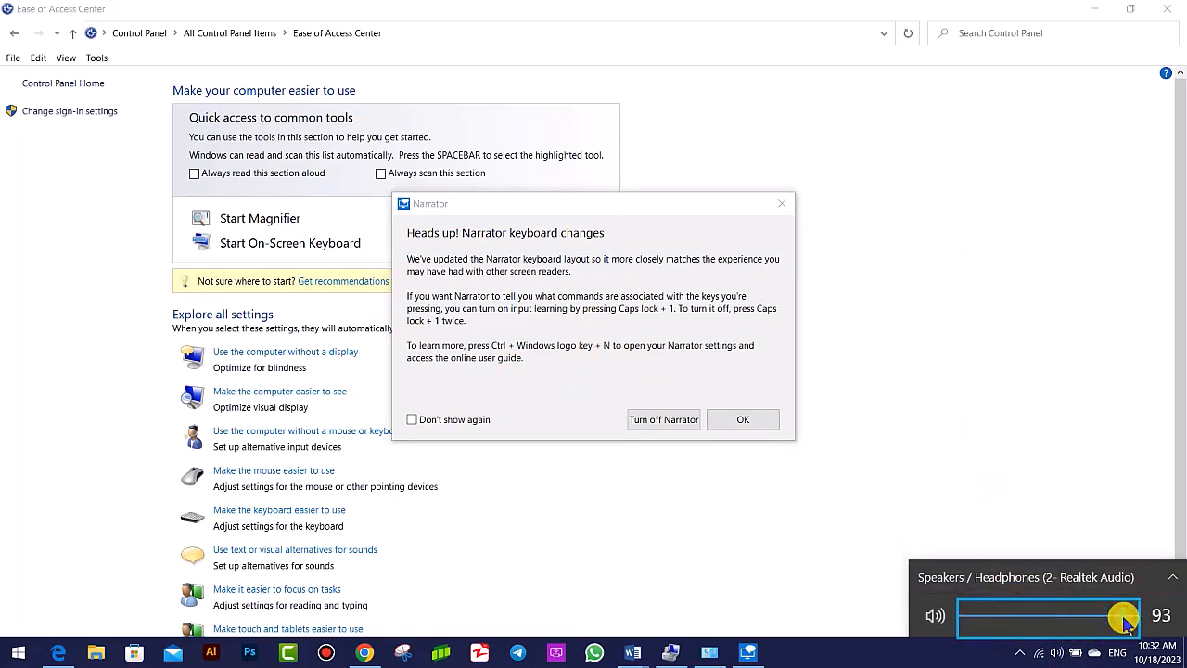
click(958, 309)
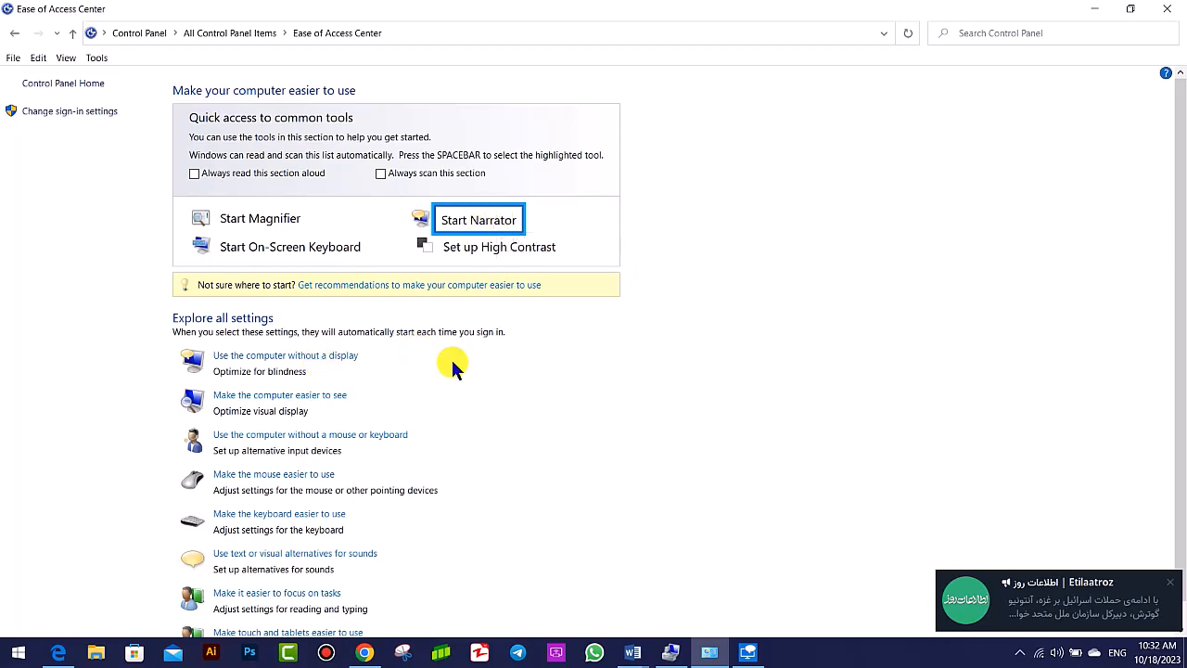
- Start Narrator again and turn it off from its keyboard changes notice
click(489, 221)
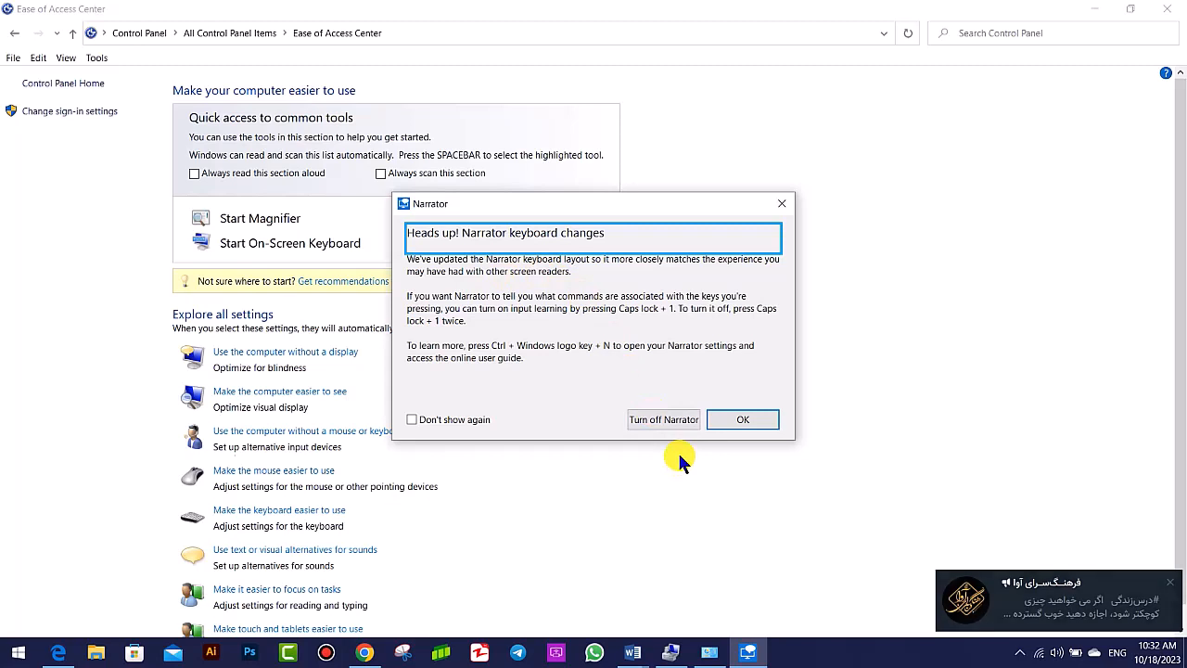
click(678, 421)
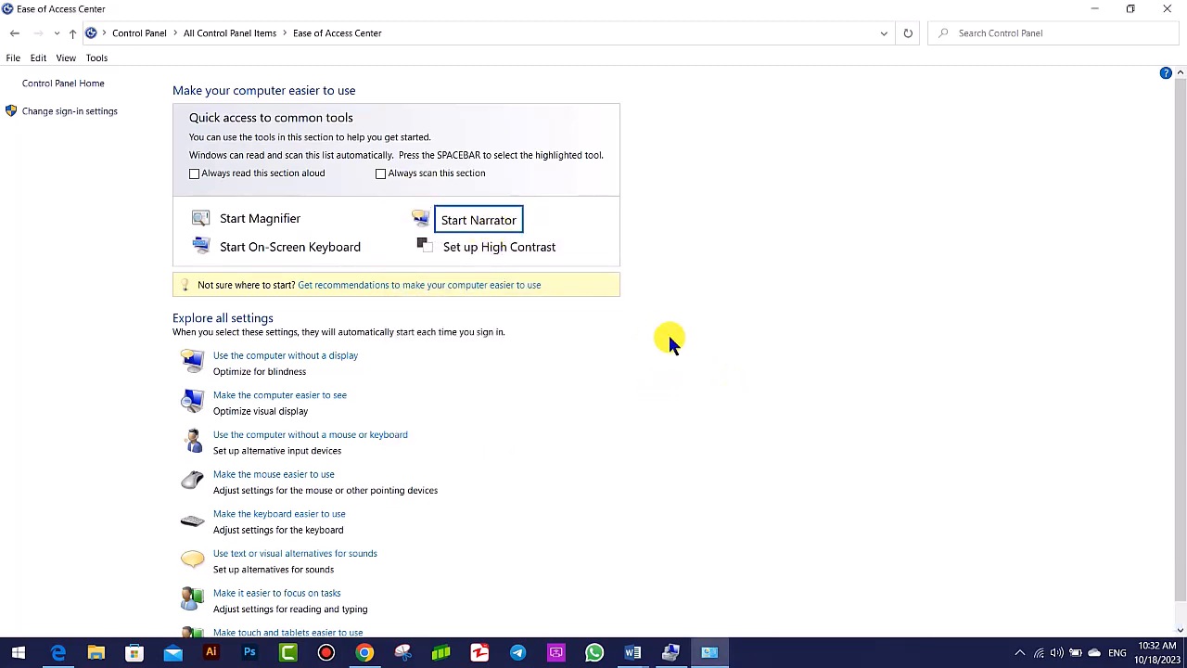
- Open the High Contrast setup from the Ease of Access Center and turn High Contrast on, accepting its confirmation
click(481, 247)
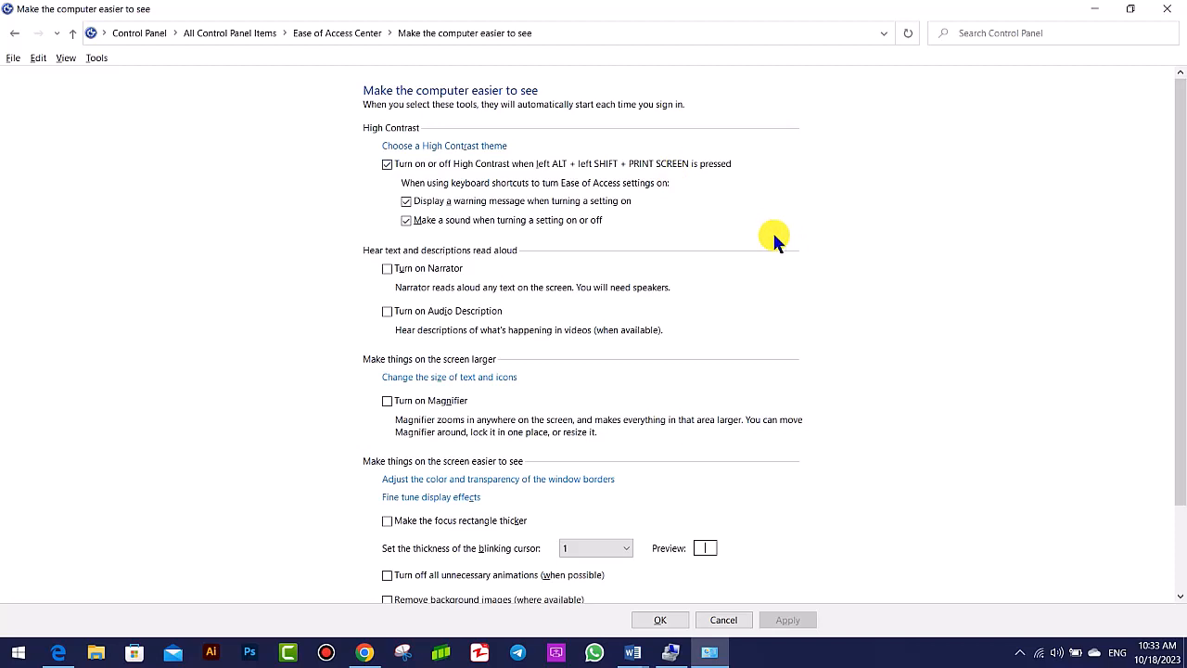
key(alt+shift+Print)
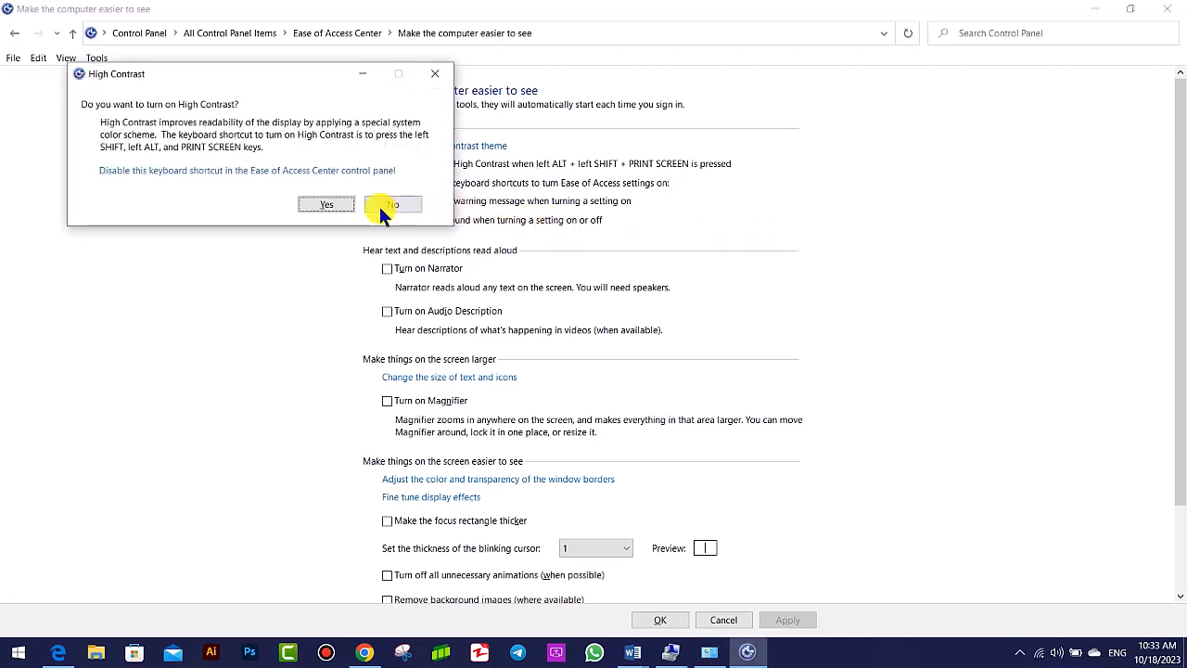
click(337, 208)
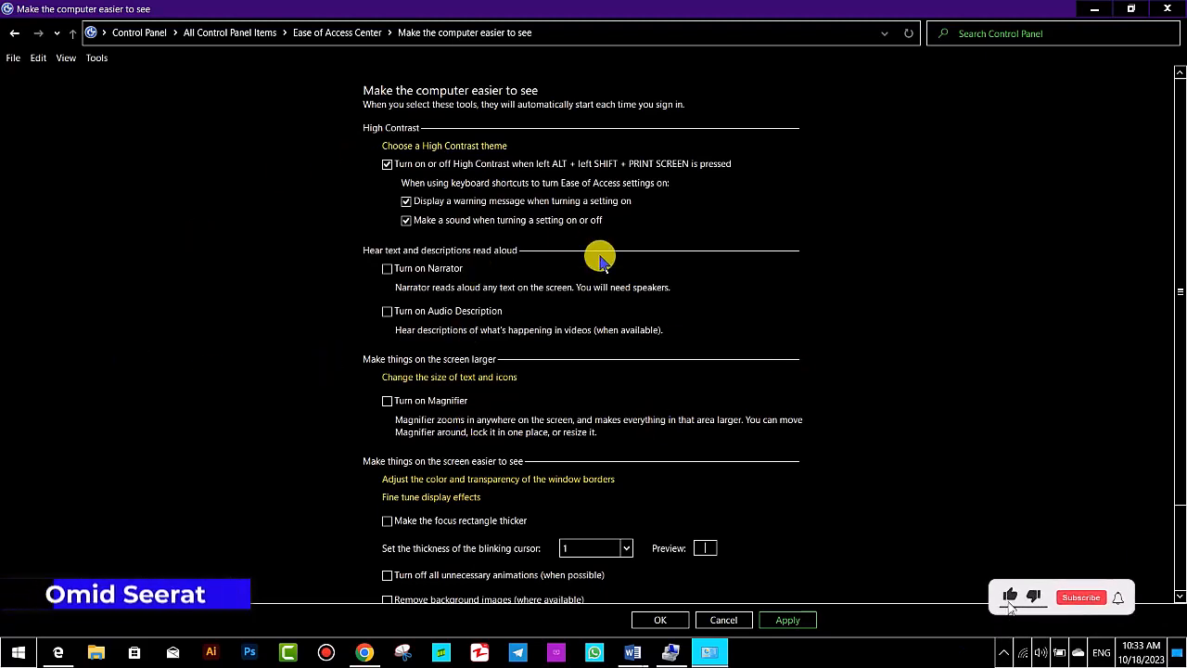
- Turn High Contrast off and toggle the option to display a warning message when turning a setting on off and back on
click(387, 164)
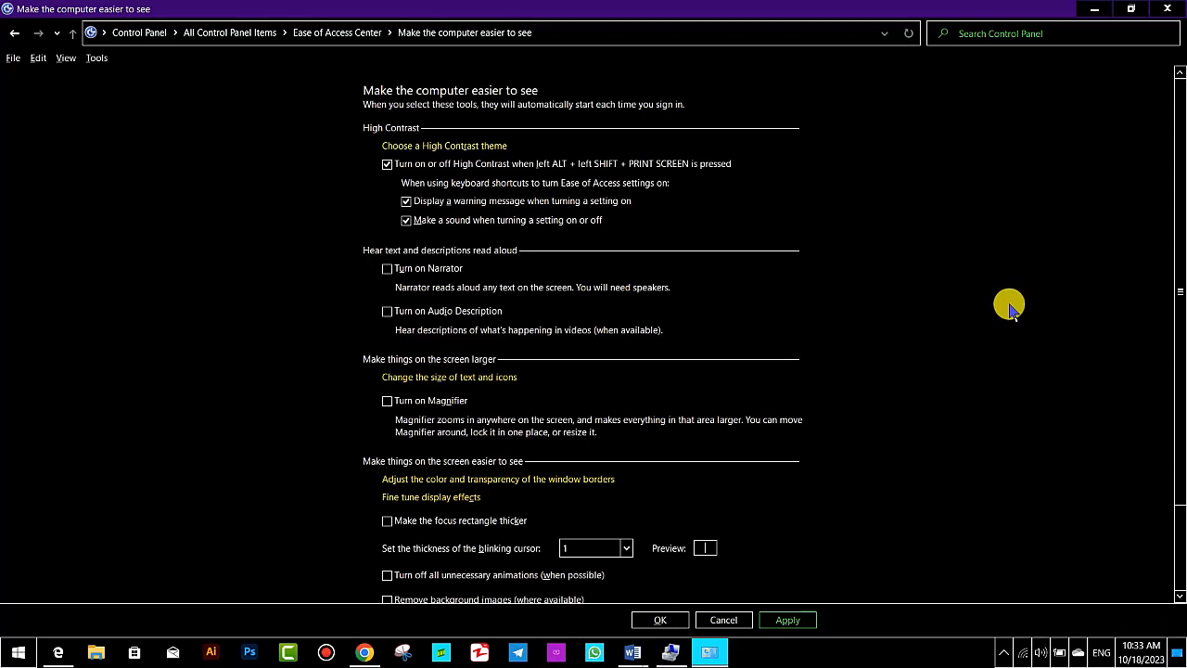
key(alt+shift+Print)
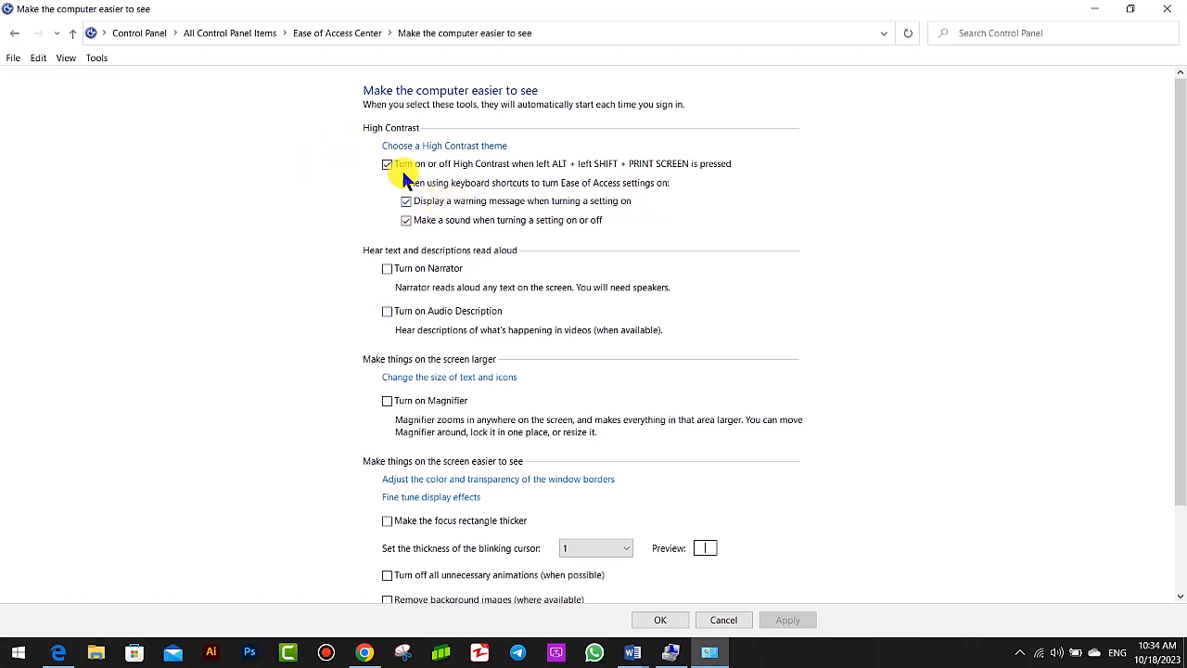
click(426, 203)
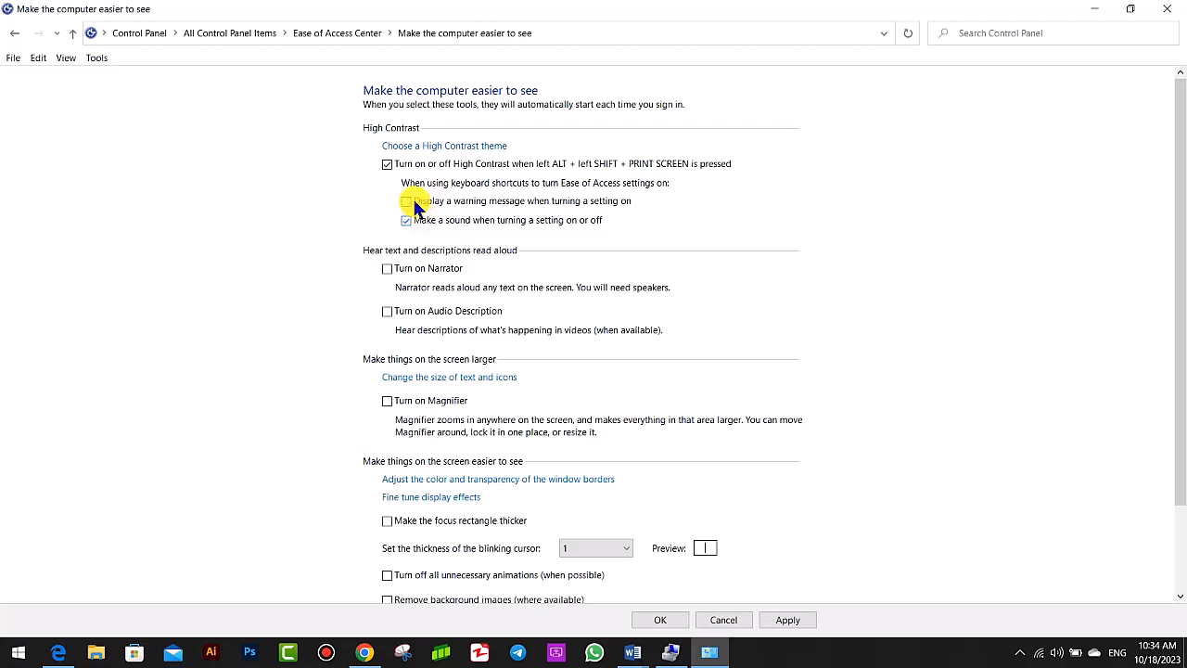
click(408, 201)
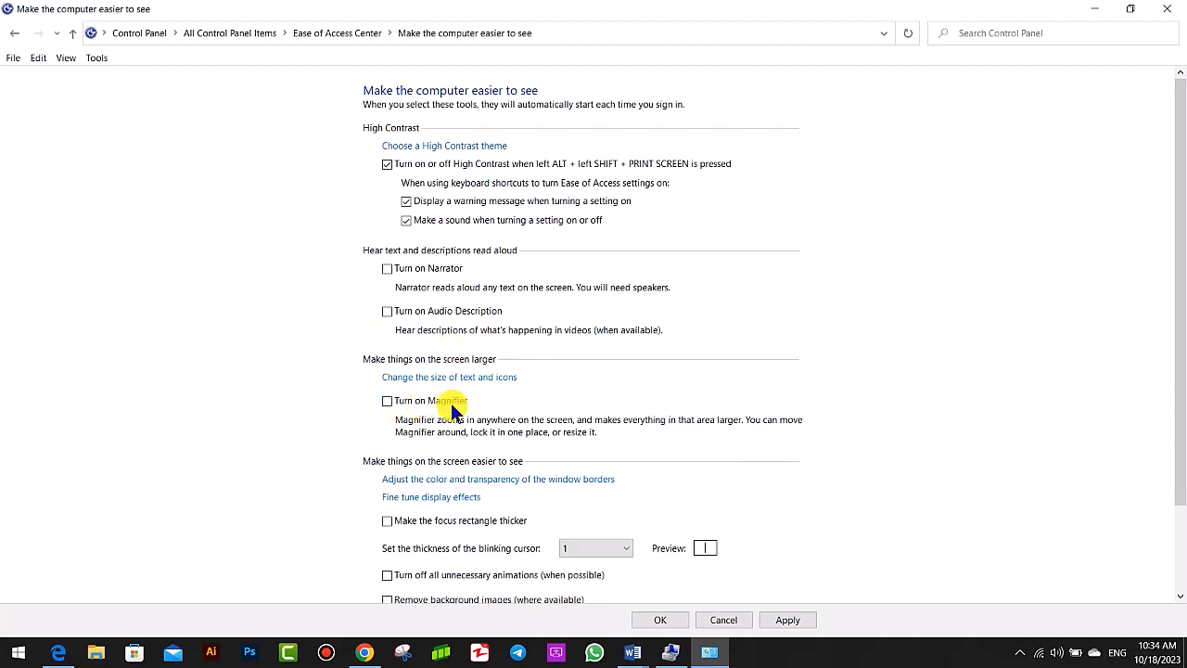
- Set the thickness of the blinking cursor to 15, apply it, and check the cursor in the emptied Run dialog
scroll(524, 533, down, 2)
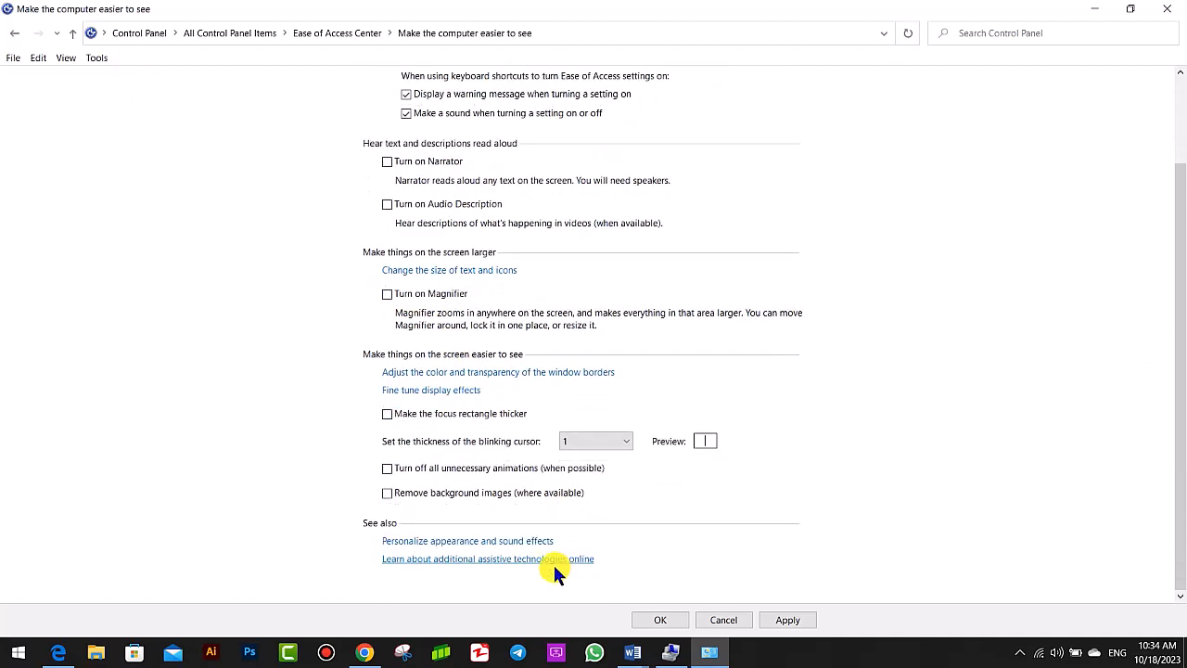
click(605, 438)
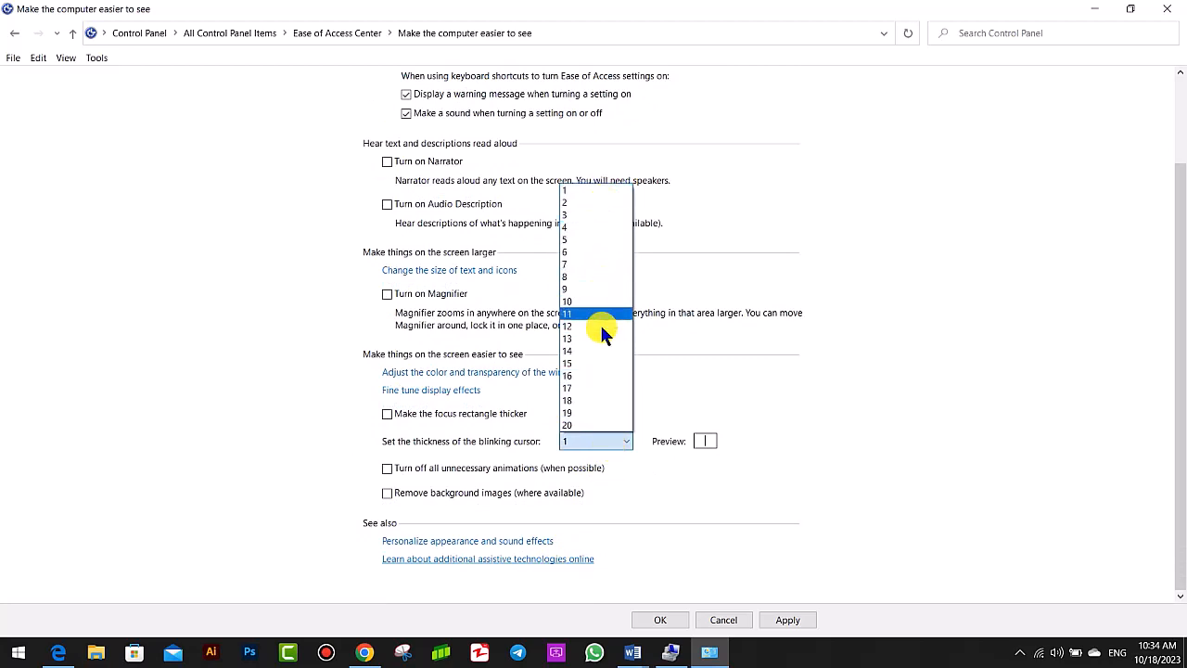
click(600, 365)
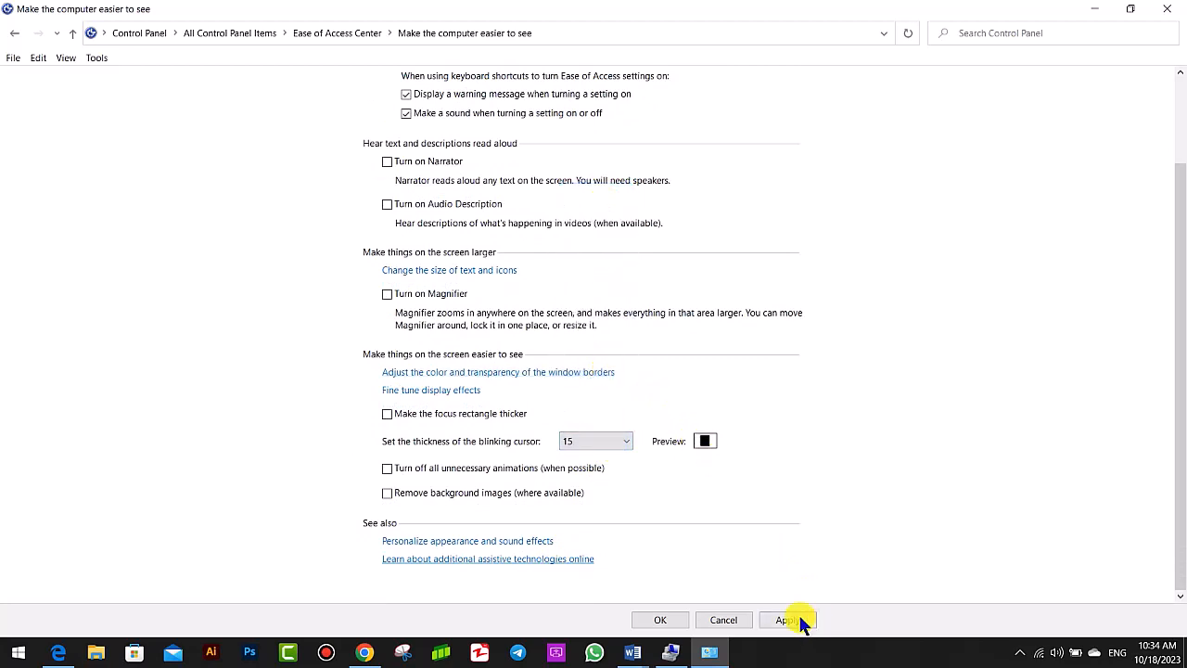
key(super+r)
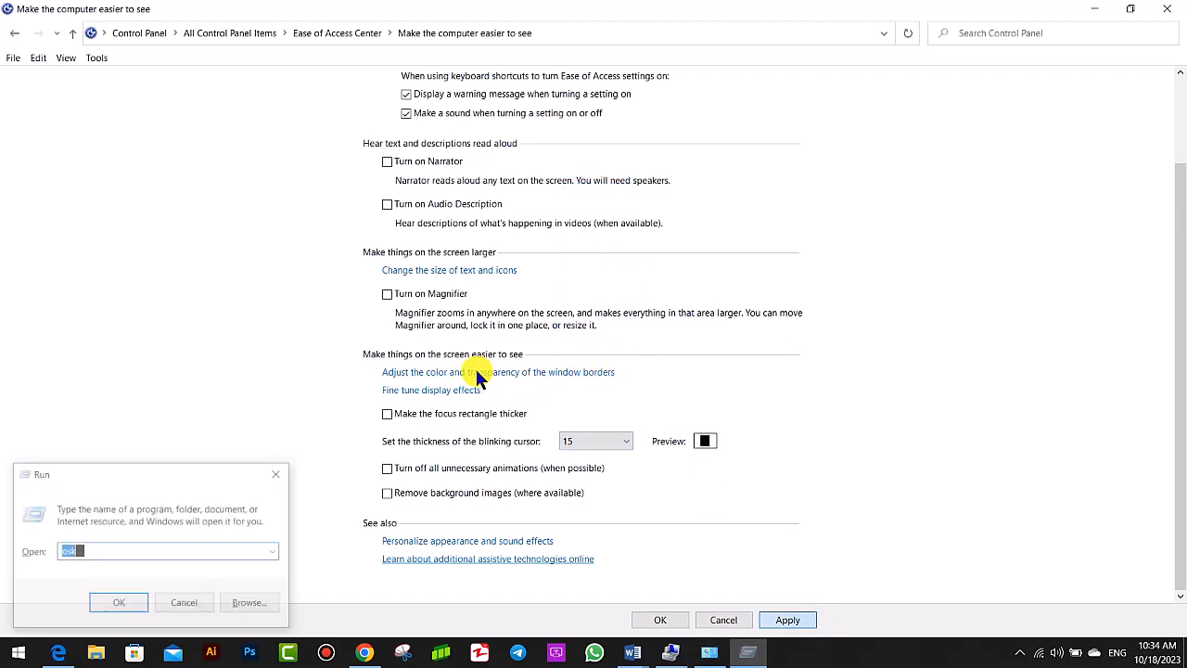
key(BackSpace)
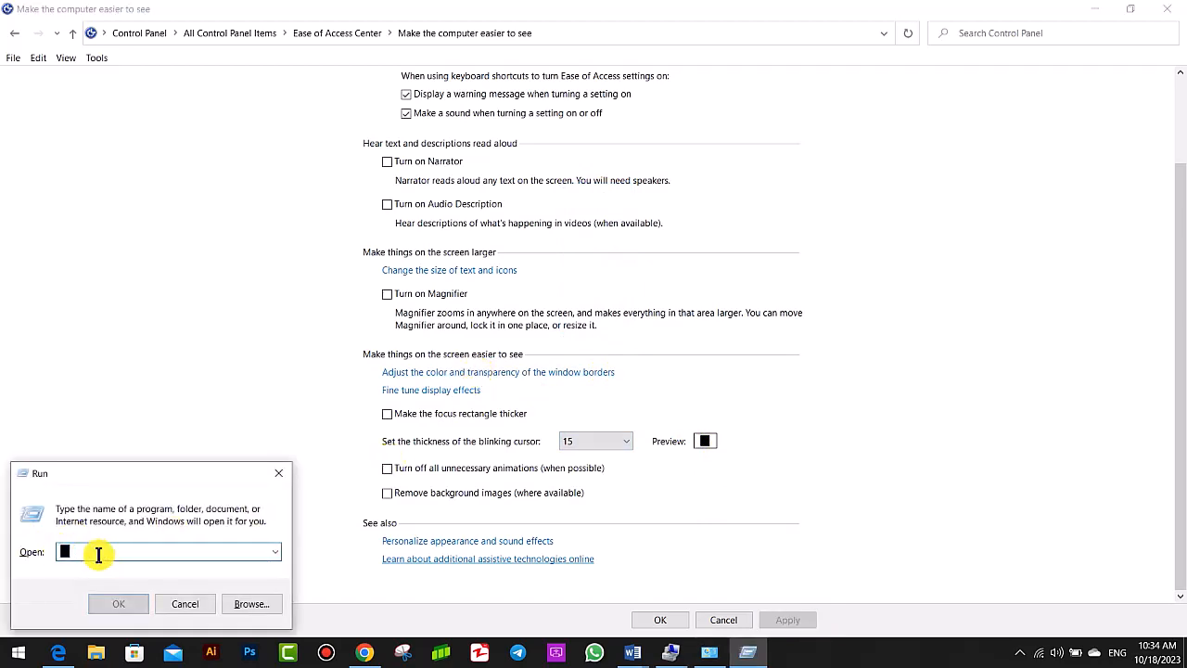
- Set the thickness of the blinking cursor to 1, apply it, and close the Run dialog behind the settings window
click(599, 442)
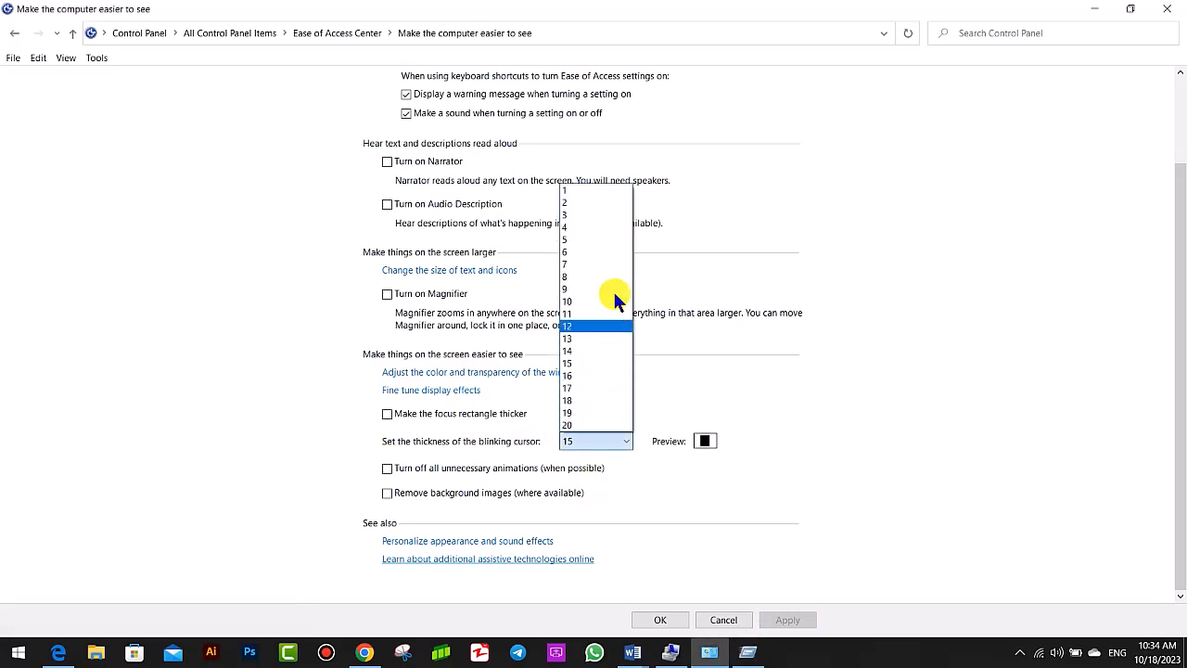
click(593, 190)
click(787, 620)
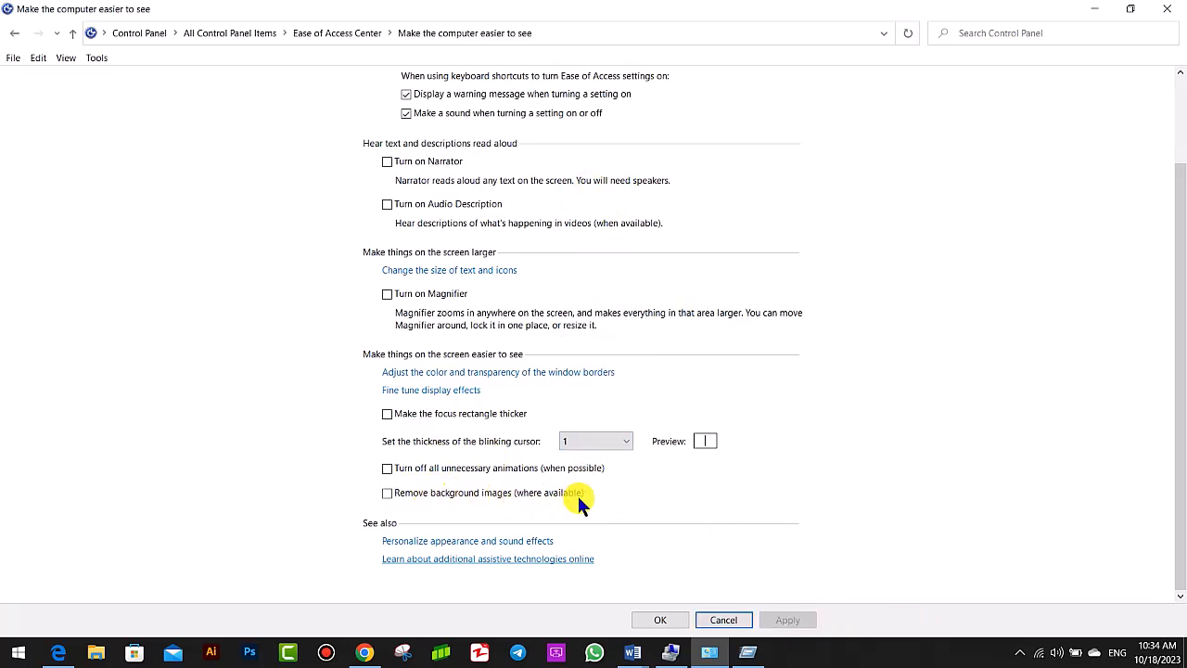
click(1130, 8)
mouse_move(1048, 13)
mouse_down()
mouse_move(880, 417)
mouse_move(1039, 28)
mouse_up()
click(279, 473)
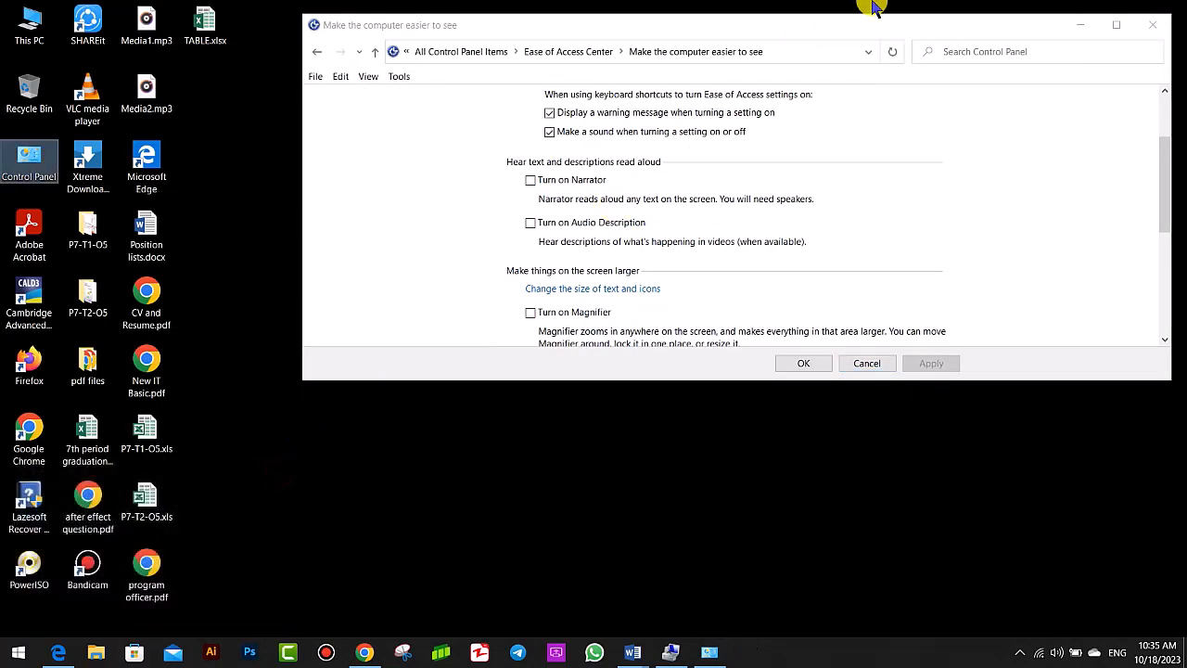
click(1116, 25)
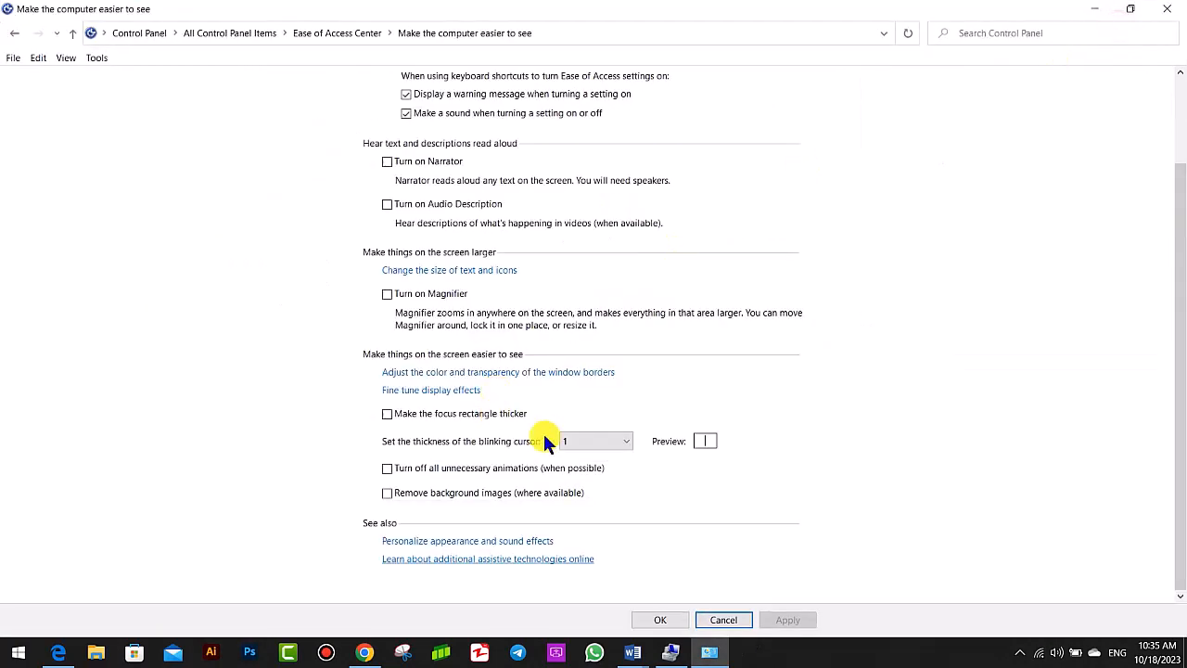
- Open the desktop's personalization settings and set the background to Picture, using the blue Windows logo image
click(1094, 8)
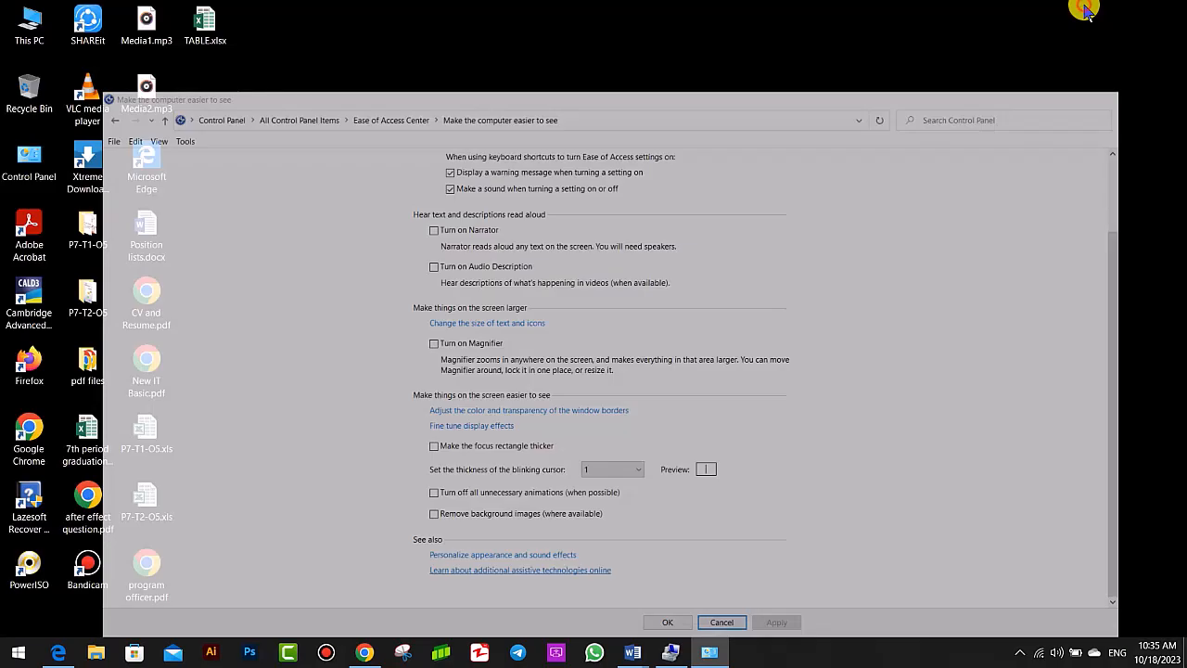
click(664, 209)
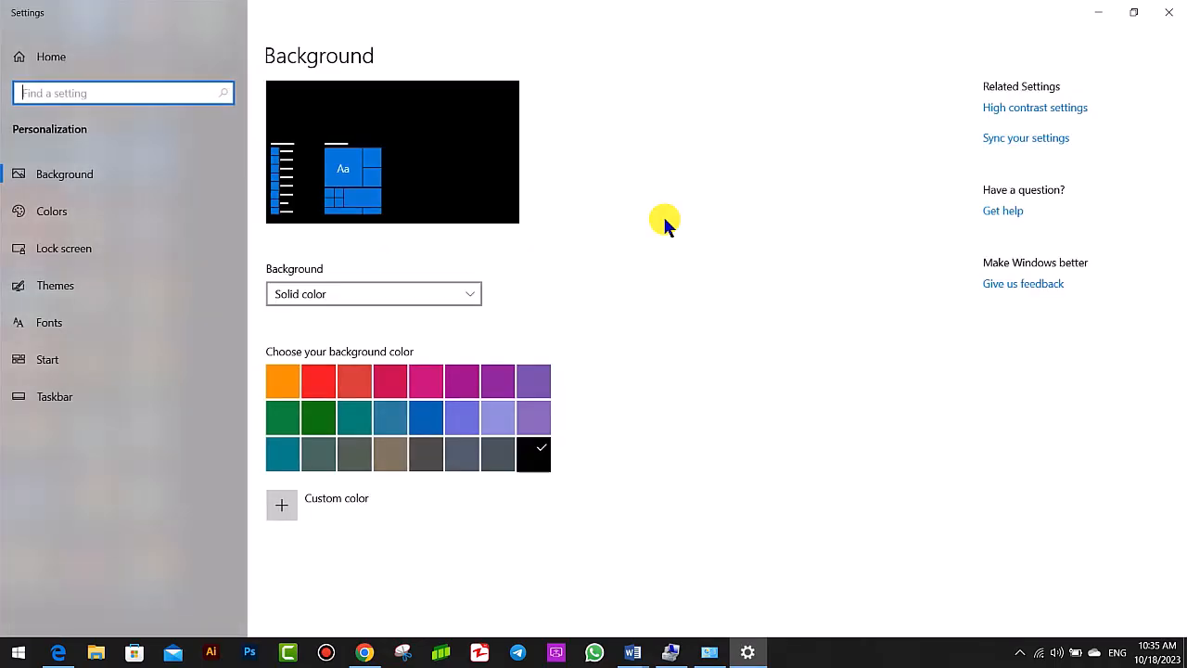
click(76, 172)
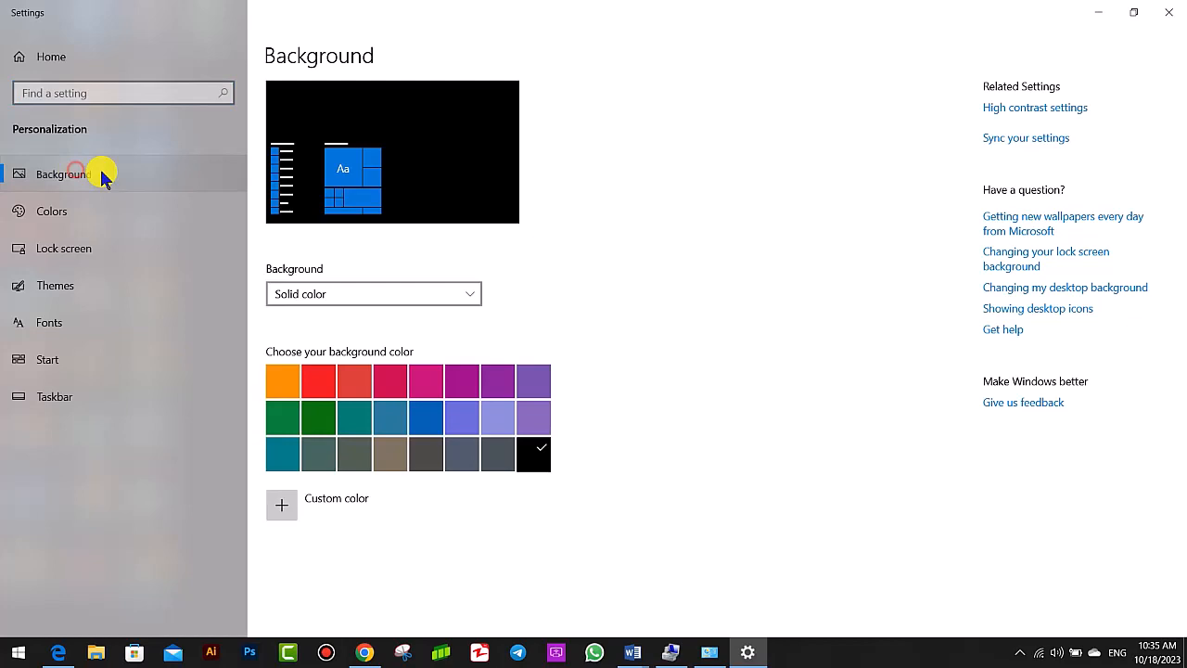
click(466, 295)
click(349, 270)
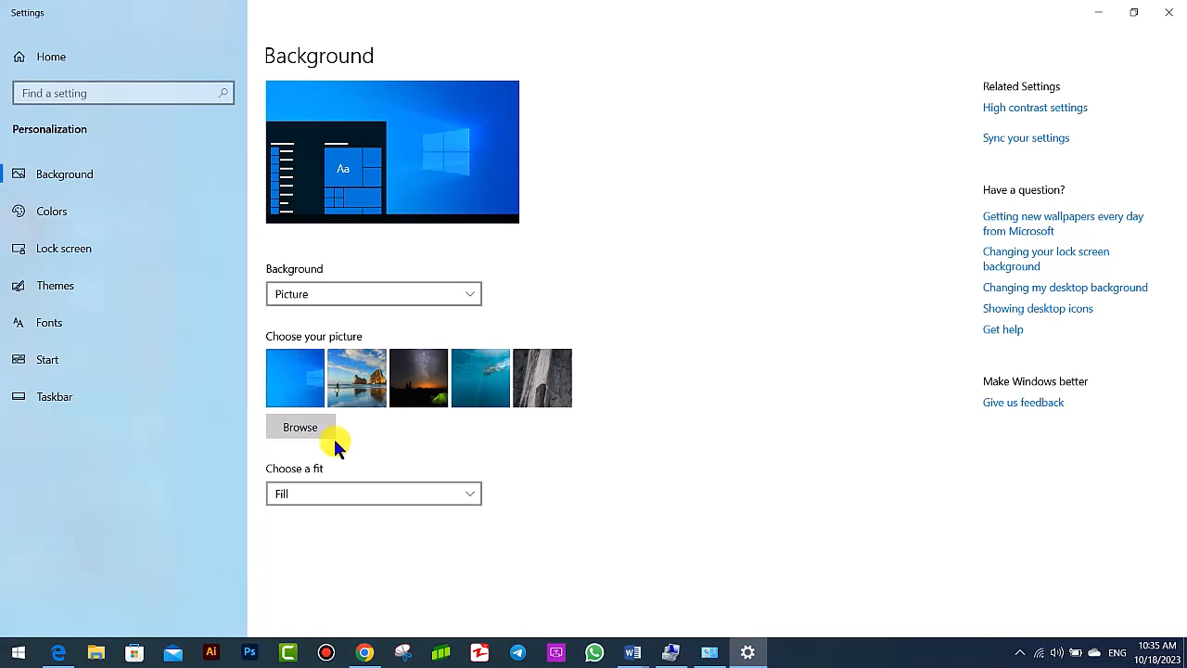
click(306, 384)
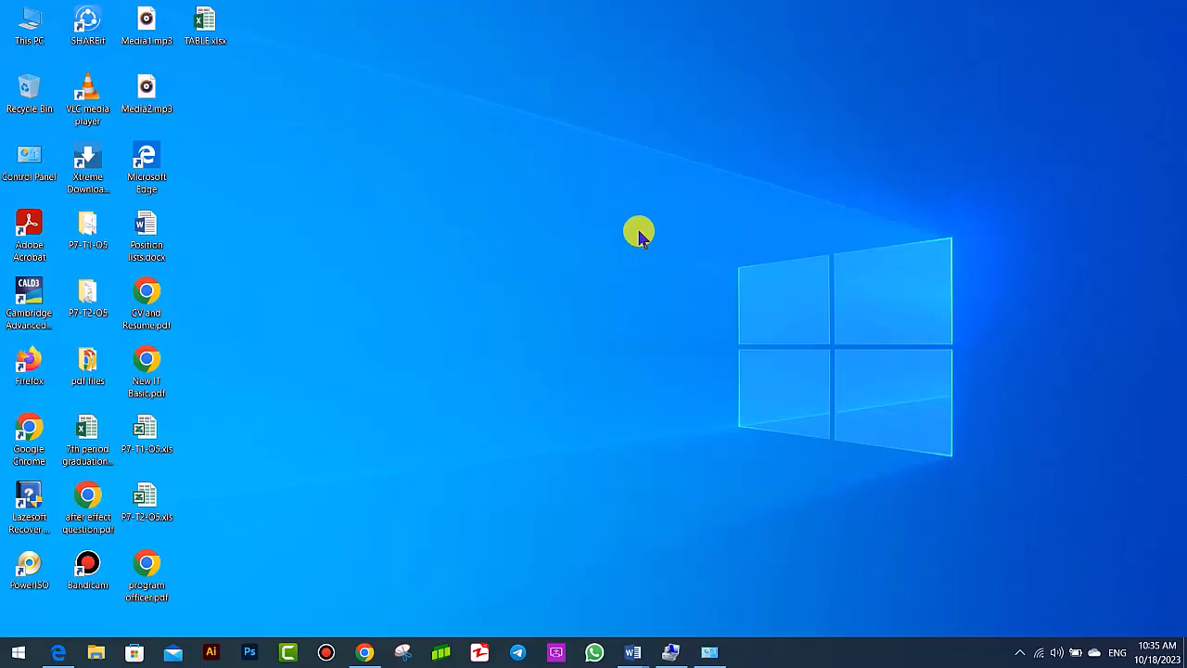
- Enable removing background images in the settings for making the computer easier to see, apply it, and show the desktop
click(718, 651)
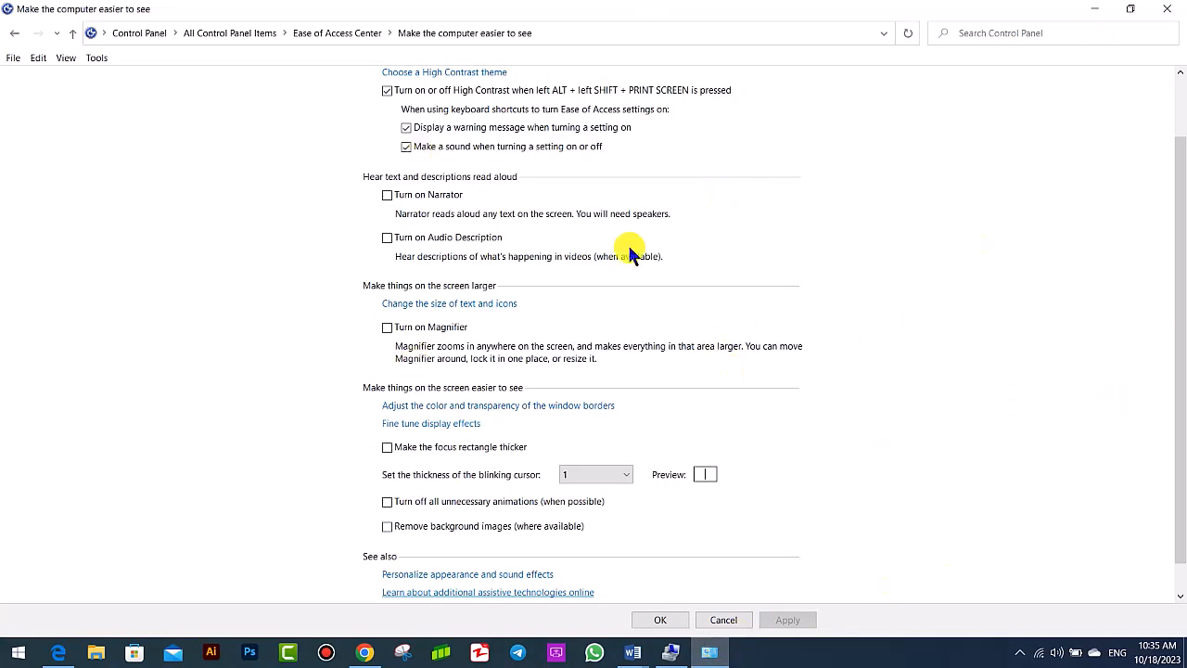
click(400, 526)
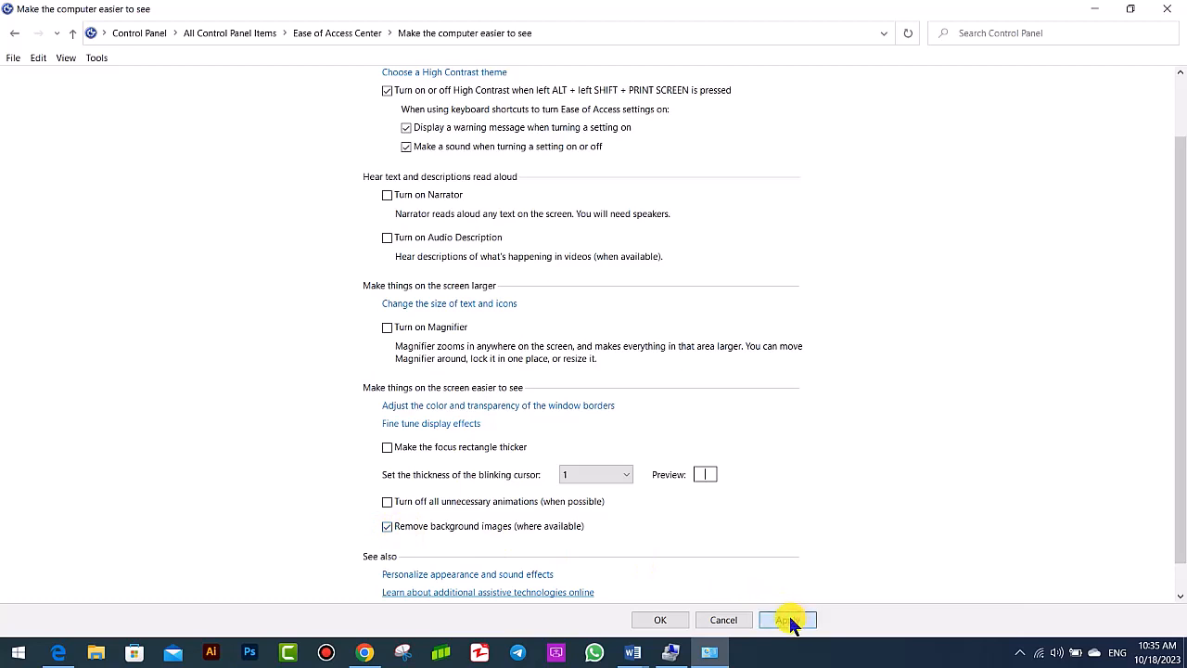
click(792, 622)
click(1092, 9)
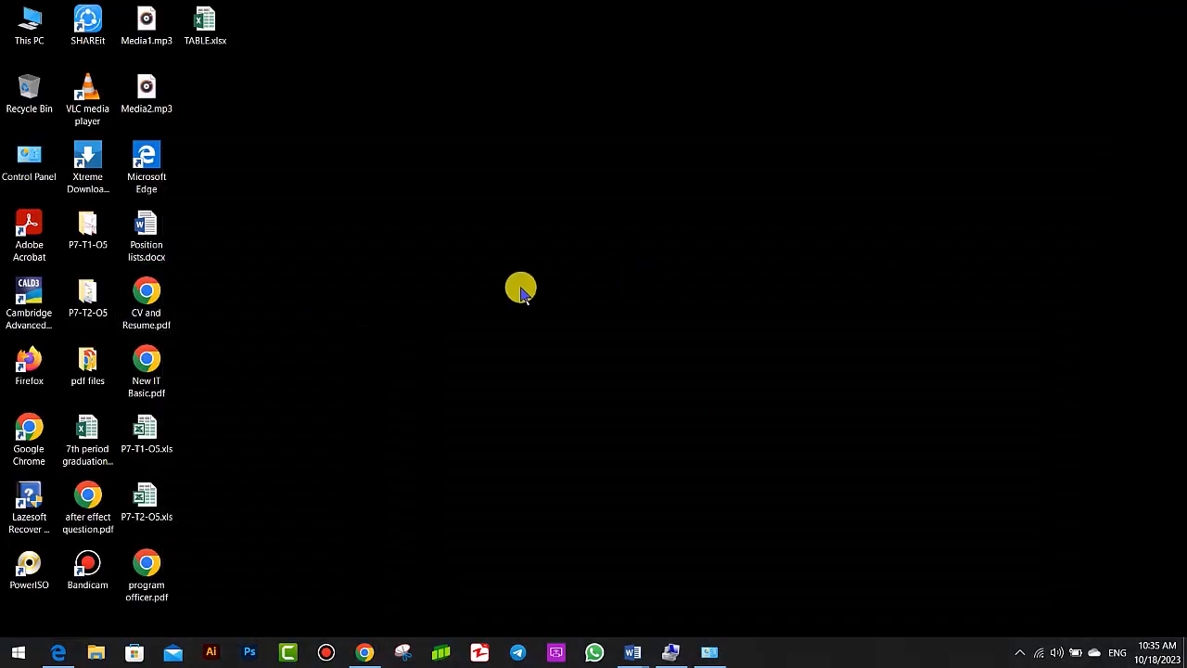
- Examine the desktop's Background page in the personalization settings and close it
right_click(439, 30)
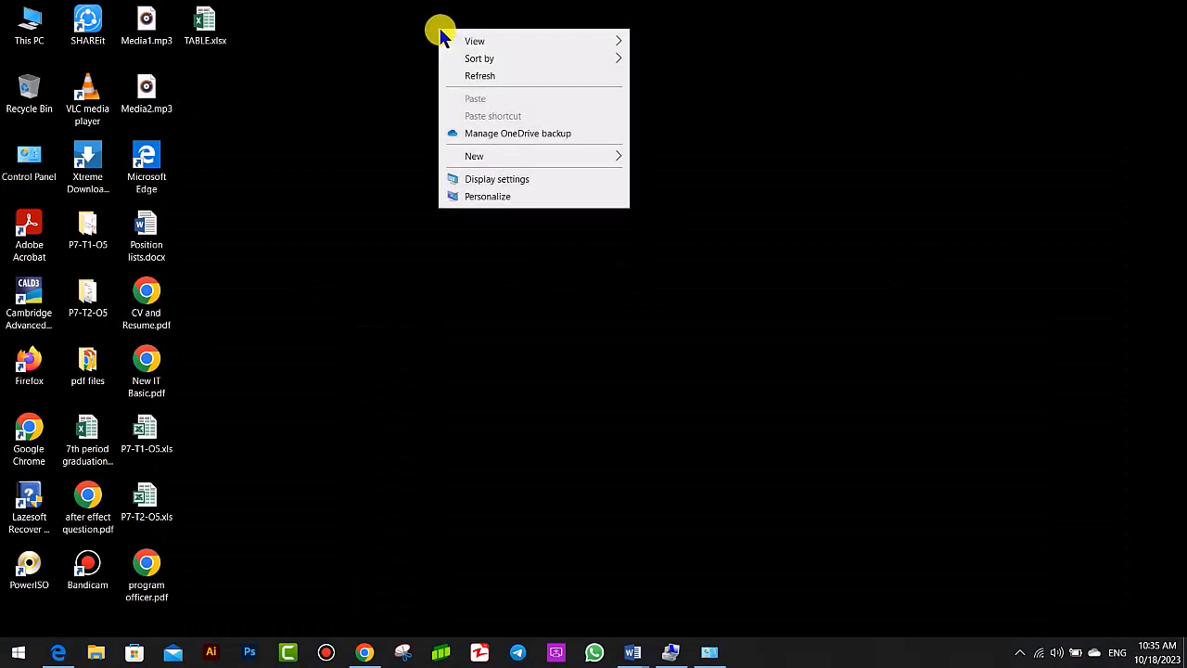
click(516, 199)
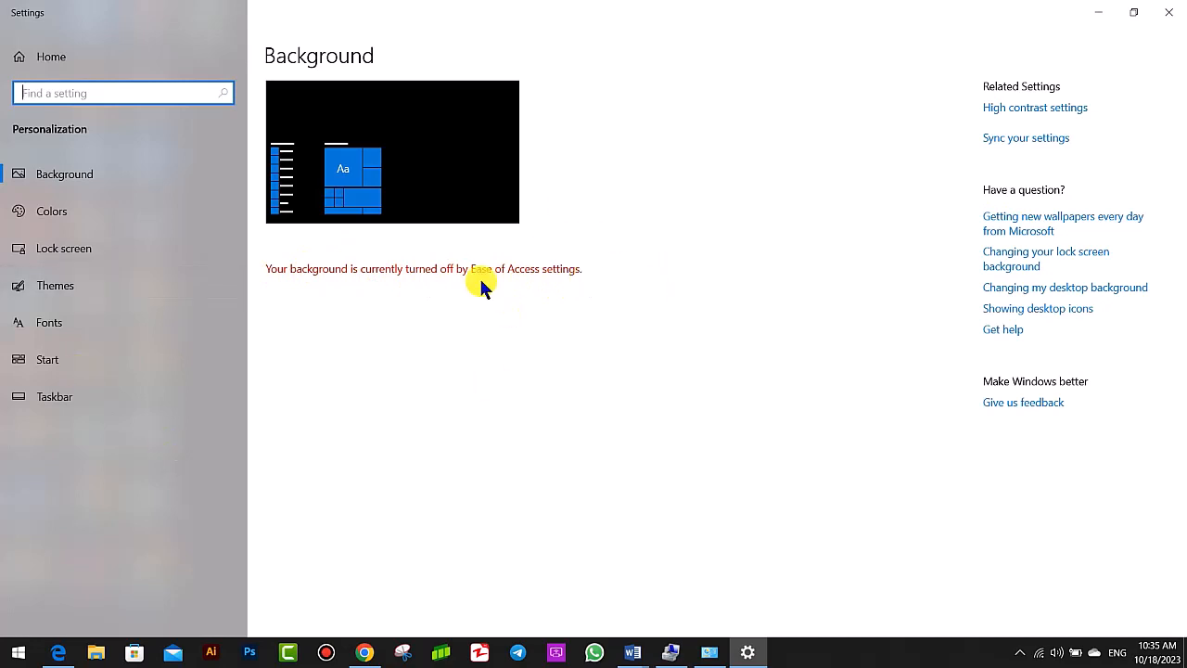
click(431, 299)
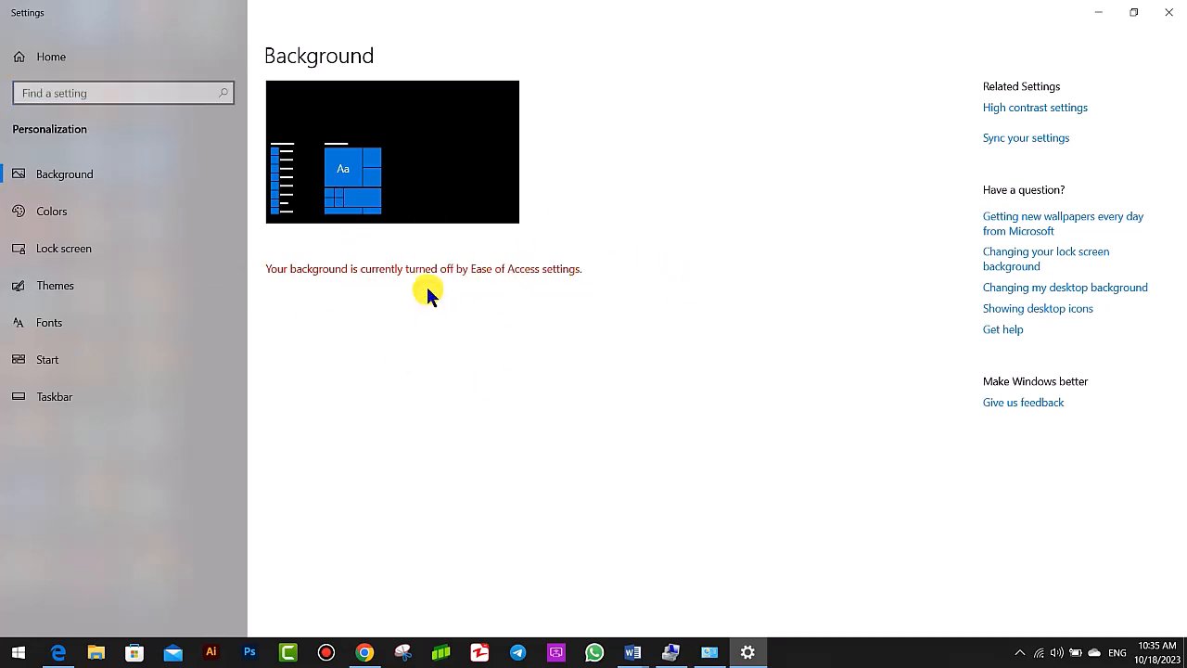
click(1164, 10)
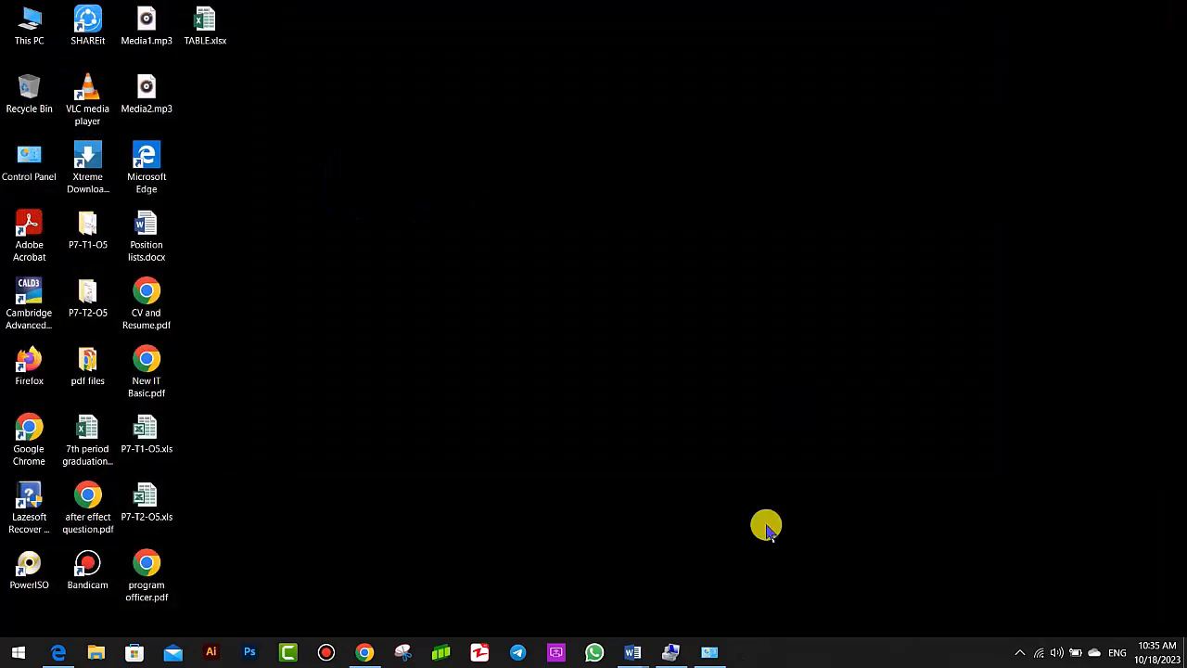
- Disable removing background images in the settings for making the computer easier to see and apply the change
click(710, 652)
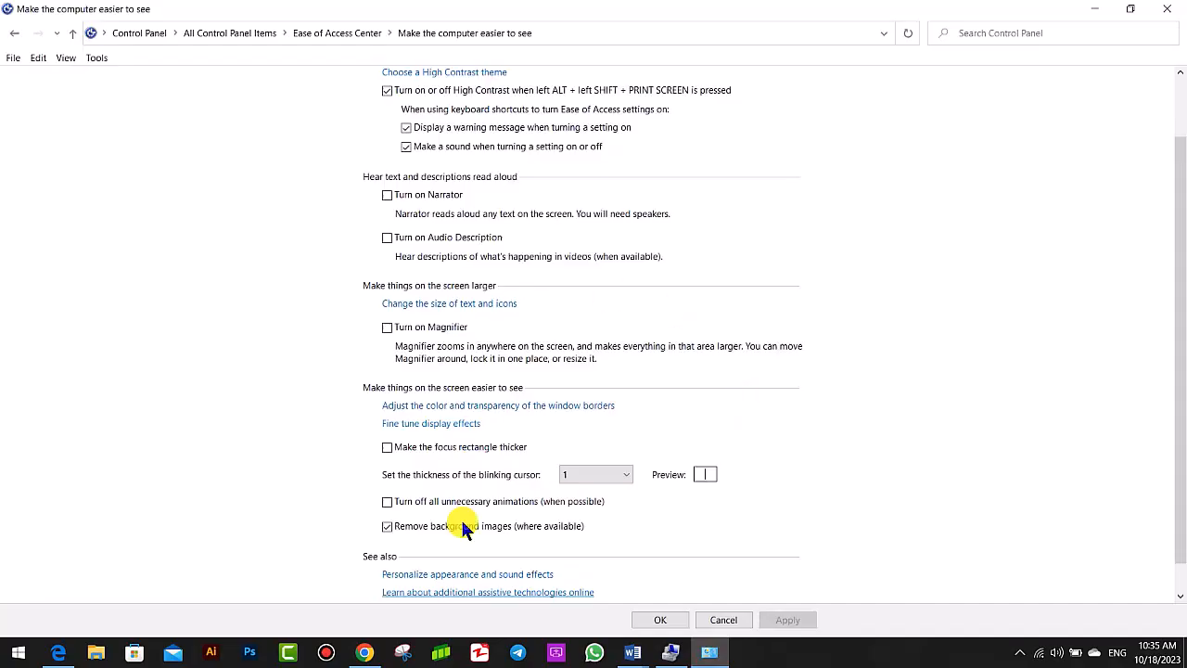
click(388, 527)
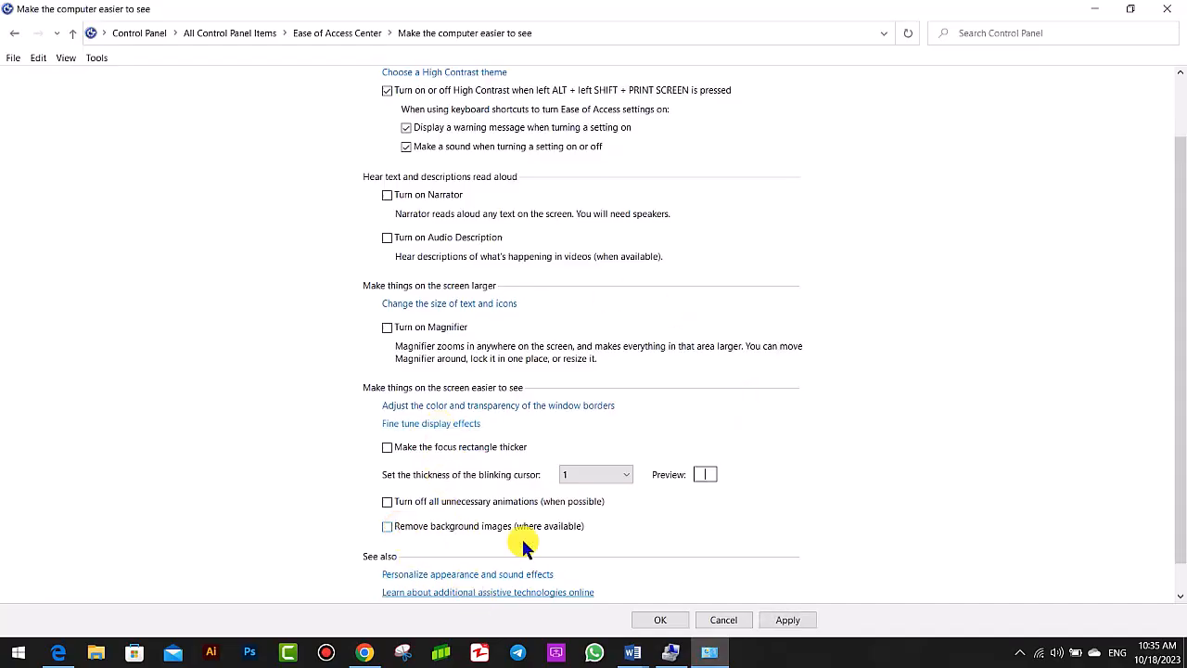
click(784, 623)
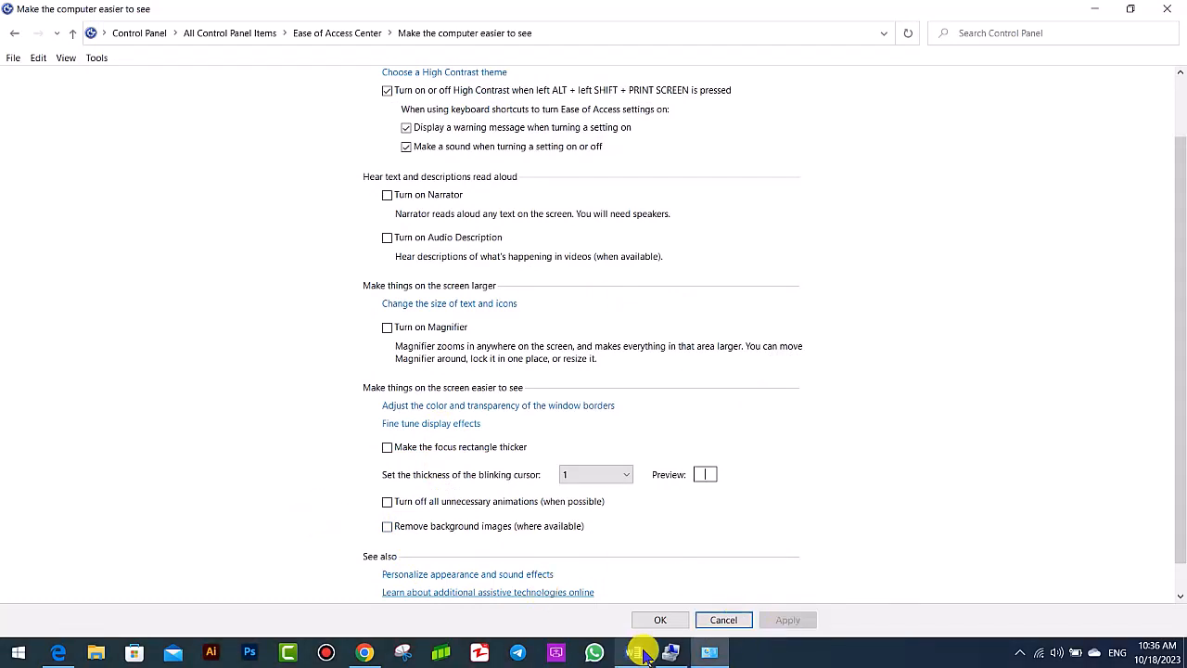
- Return to the Ease of Access Center and open the settings for using the computer without a display
mouse_move(673, 647)
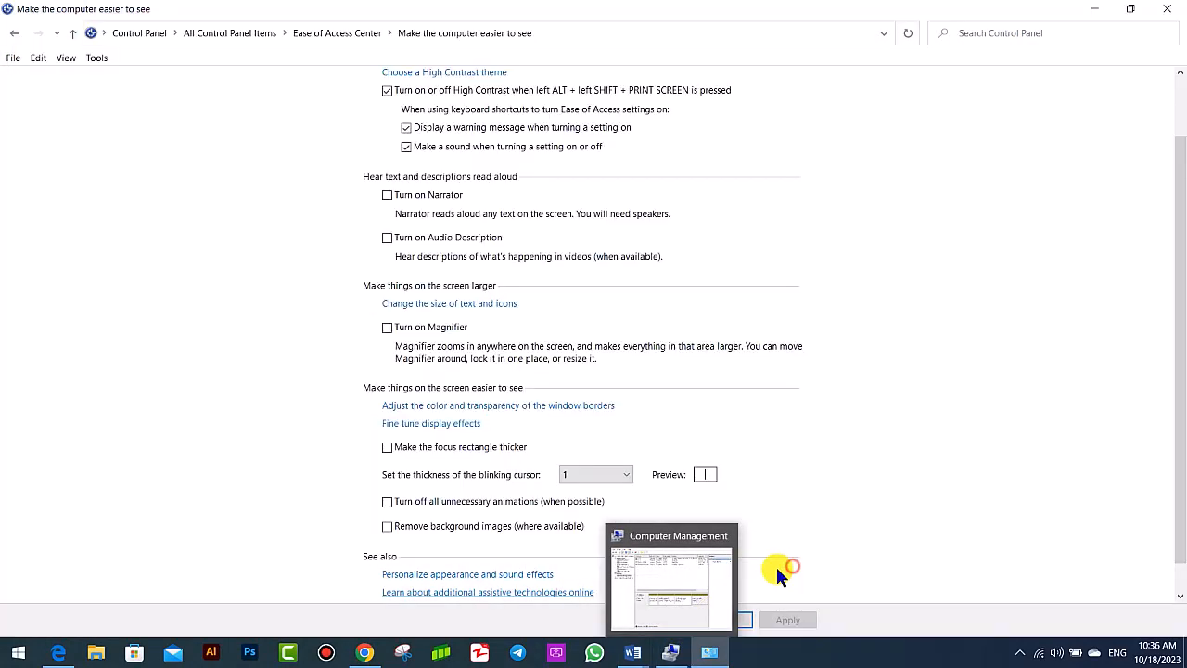
click(15, 32)
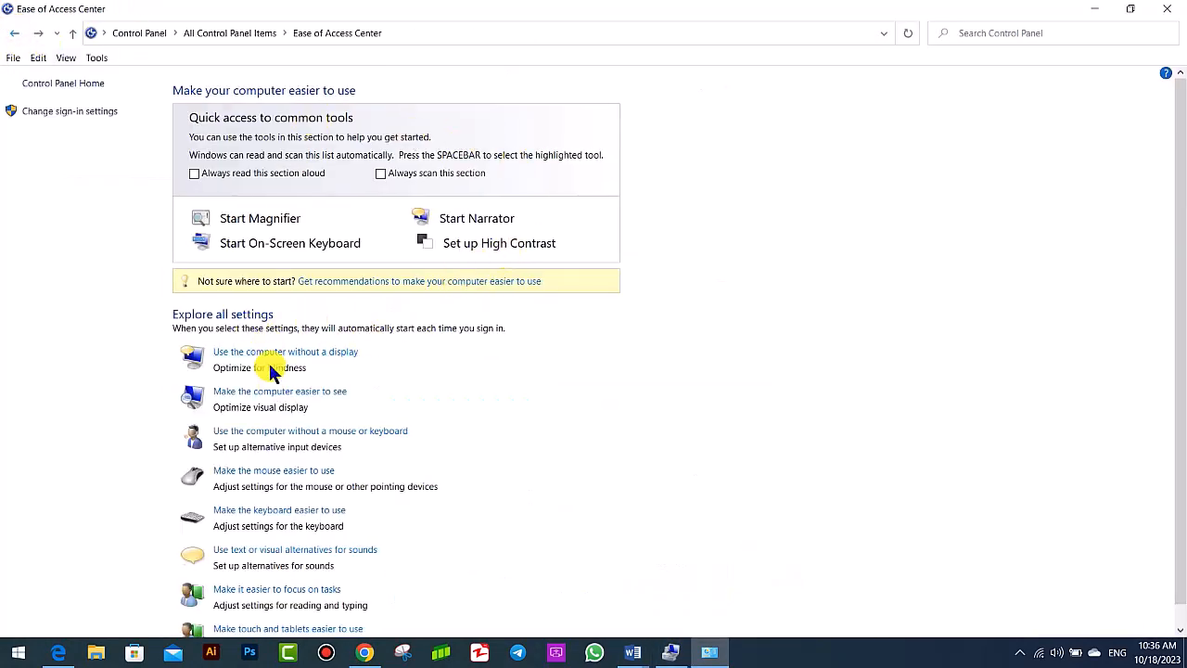
scroll(273, 371, down, 1)
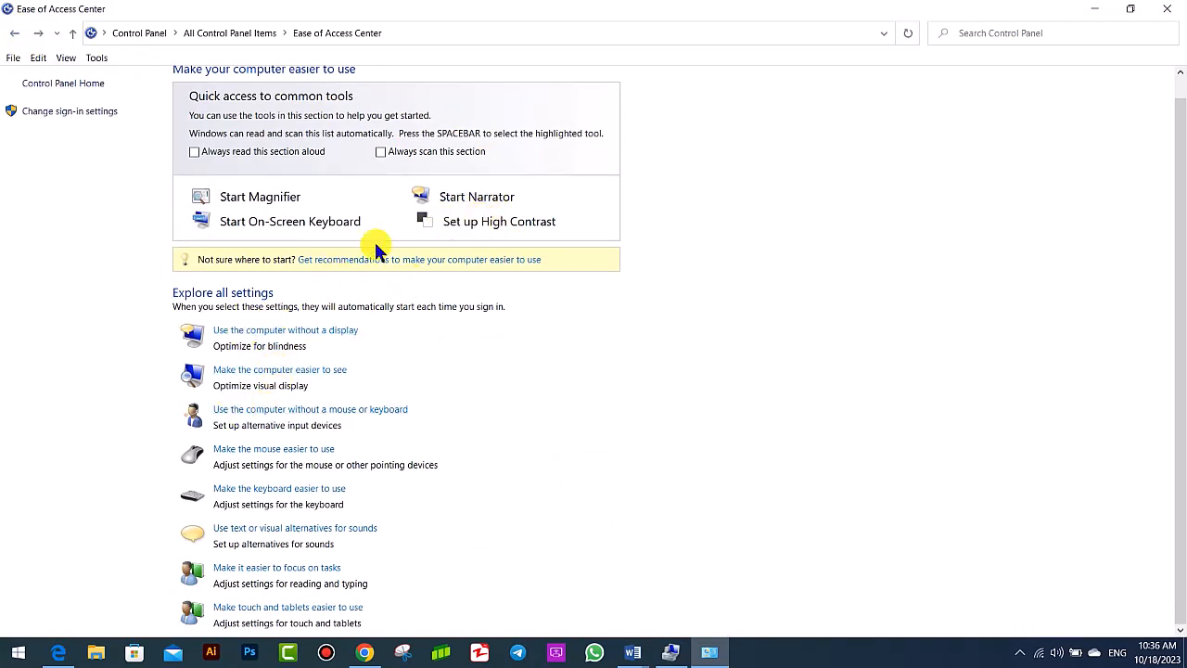
click(248, 332)
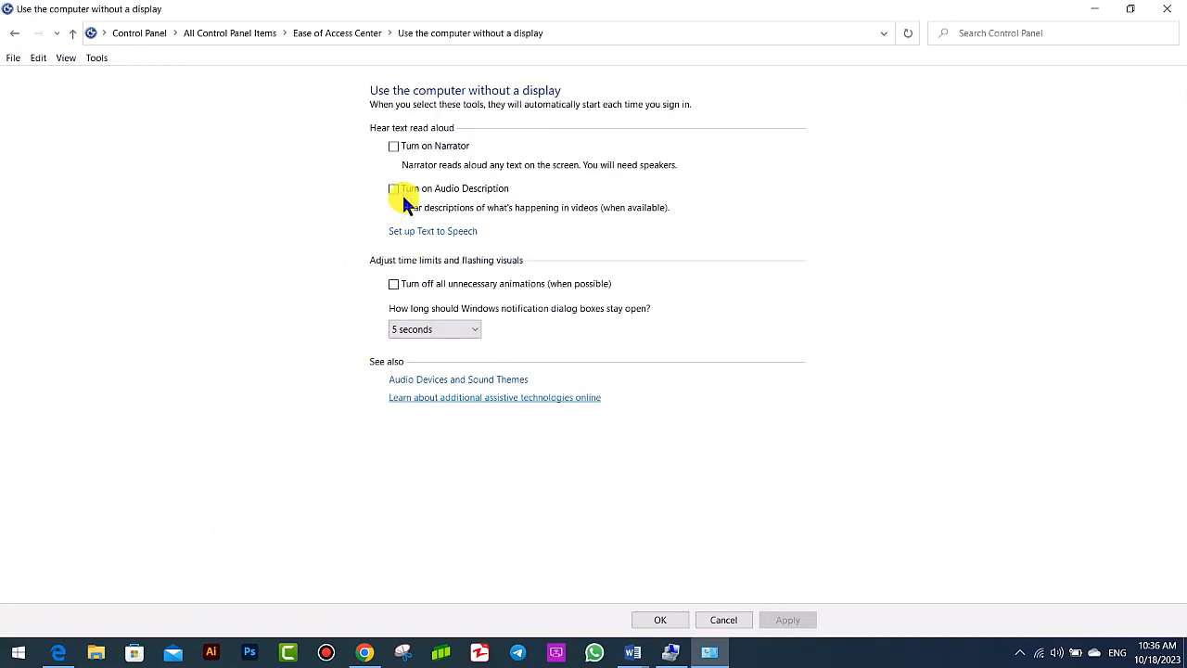
- Review the settings for making the computer easier to see and return to the Ease of Access Center
click(14, 32)
click(306, 391)
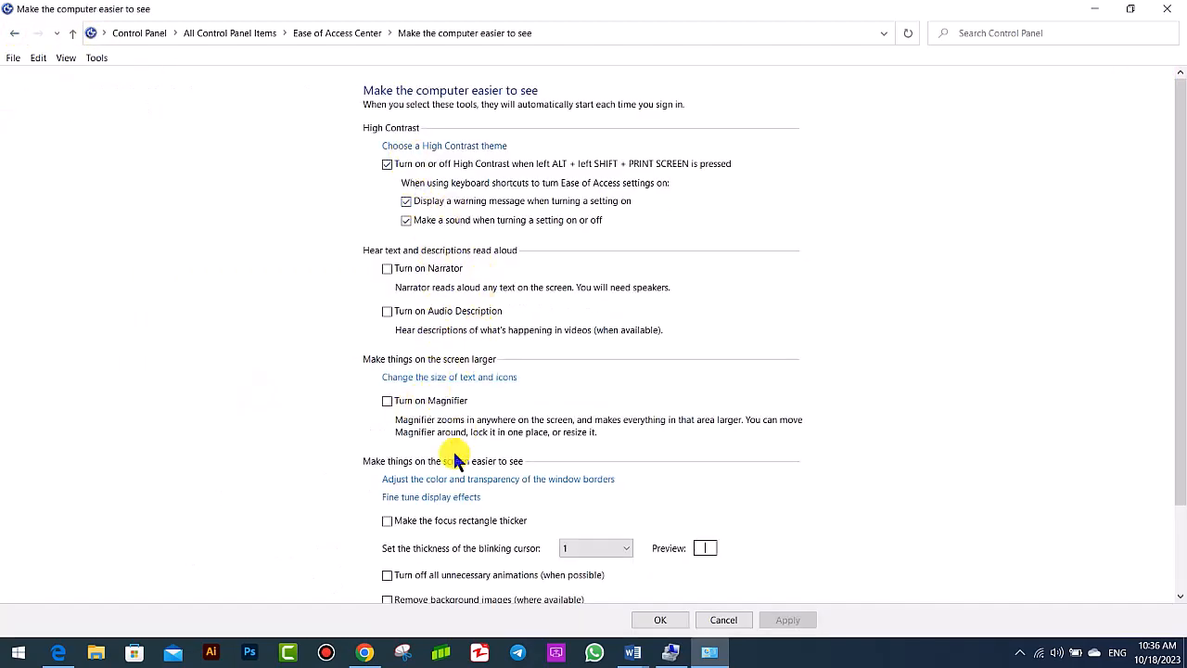
scroll(466, 455, down, 3)
click(13, 34)
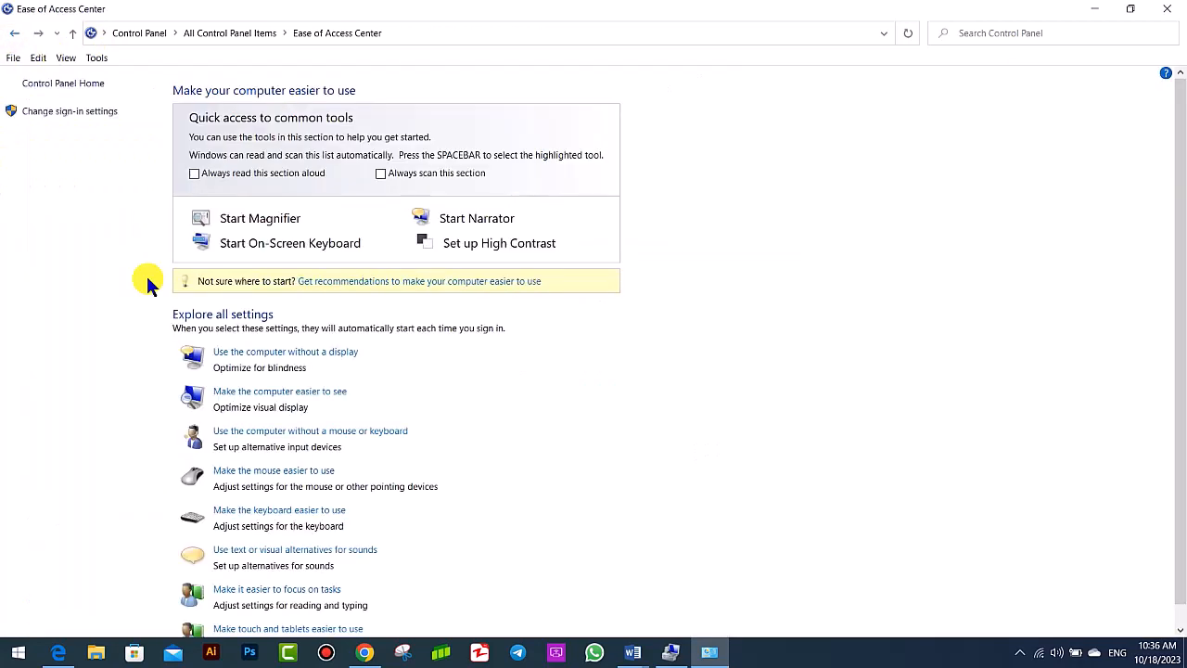
- Look over the settings for using the computer without a mouse or keyboard, and open those for making the mouse easier to use
click(280, 433)
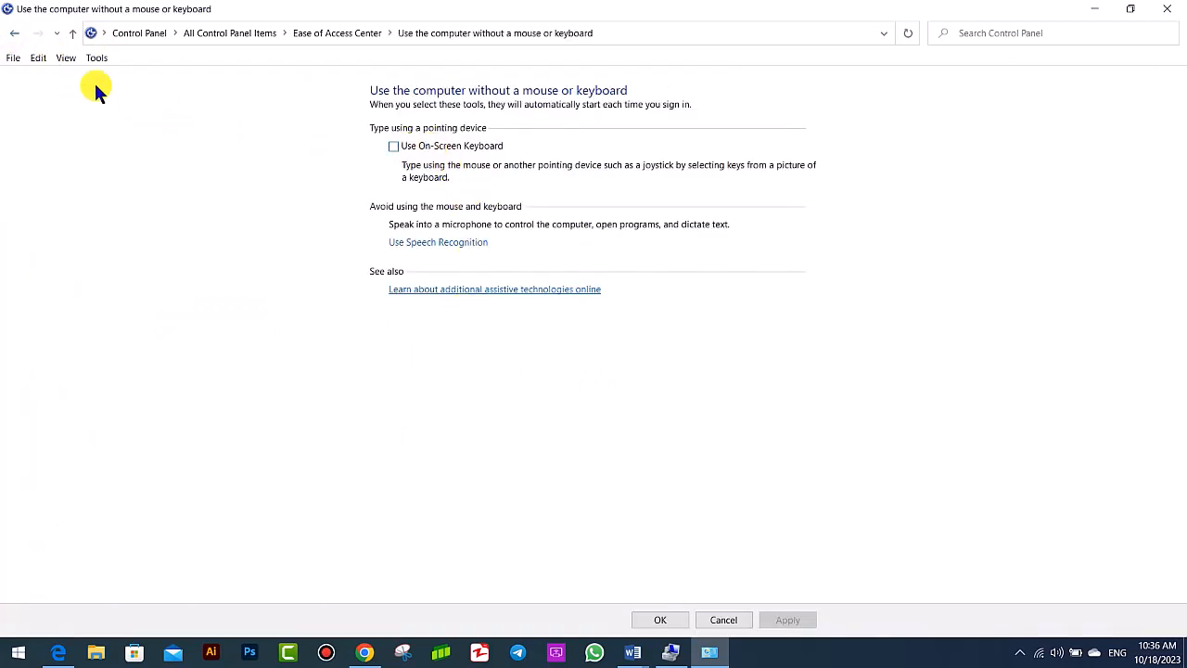
click(14, 33)
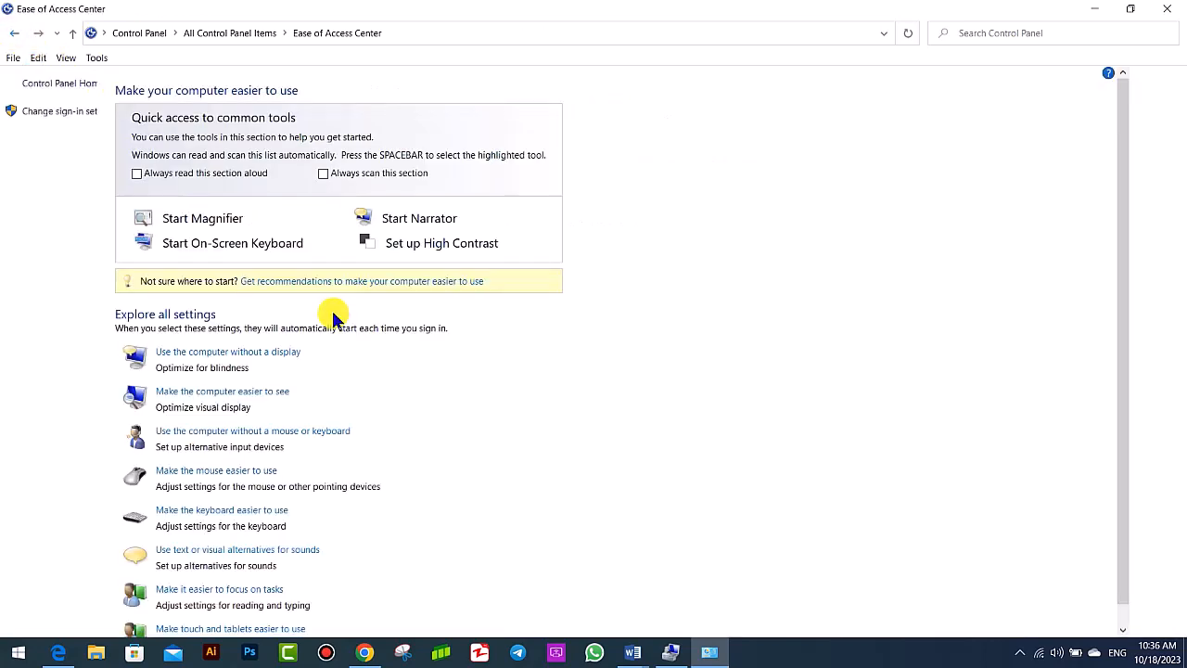
click(295, 471)
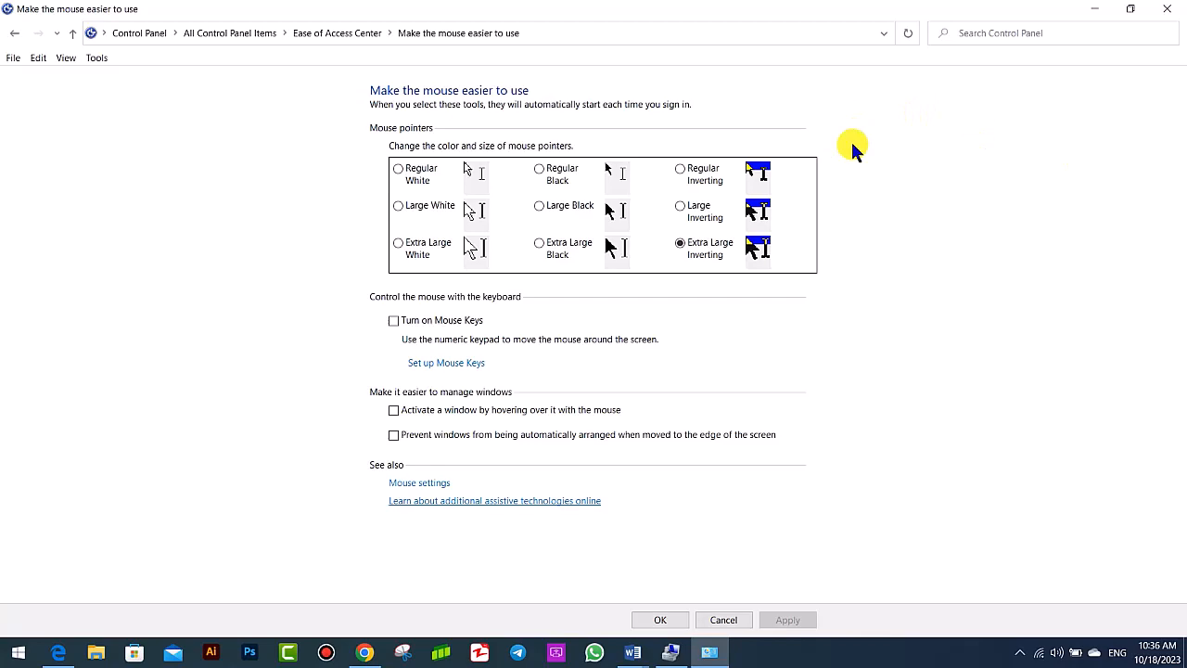
- Try the Large Inverting, Regular Inverting and Extra Large Black mouse pointers, and apply Extra Large White
click(698, 220)
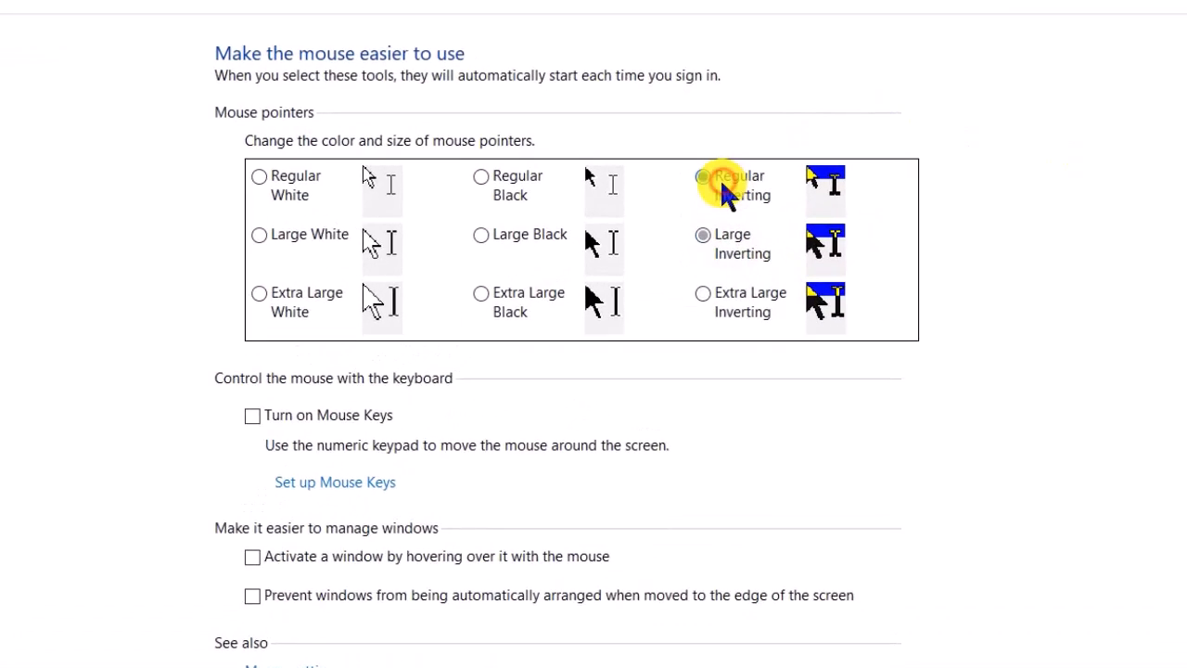
click(709, 181)
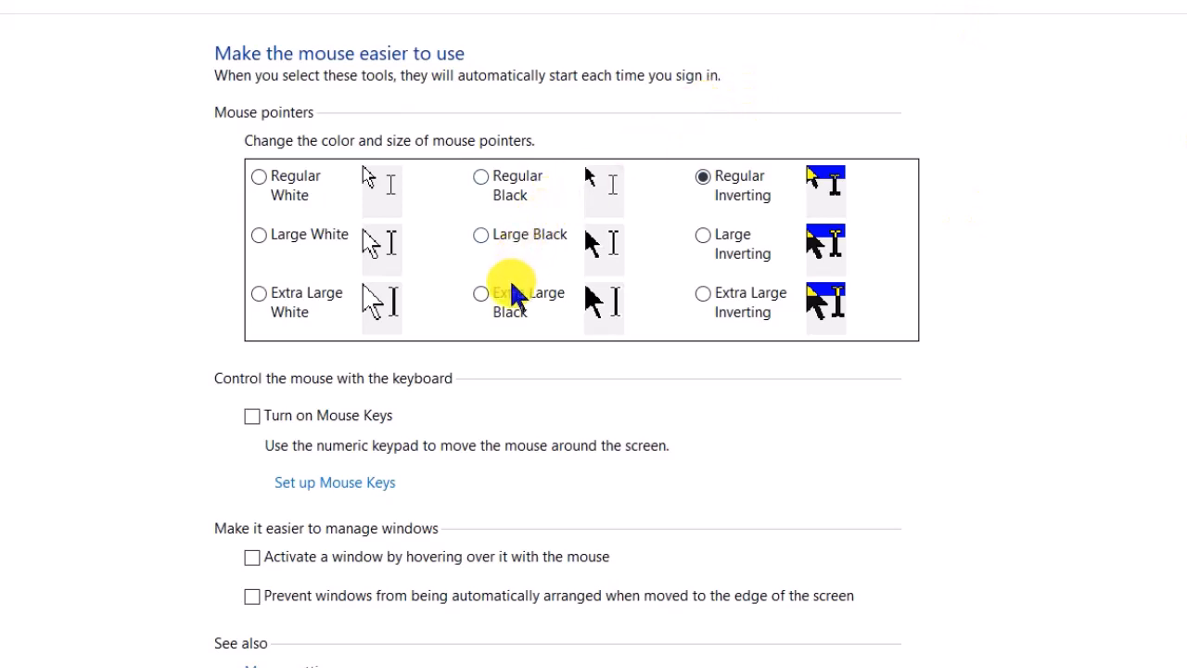
click(484, 295)
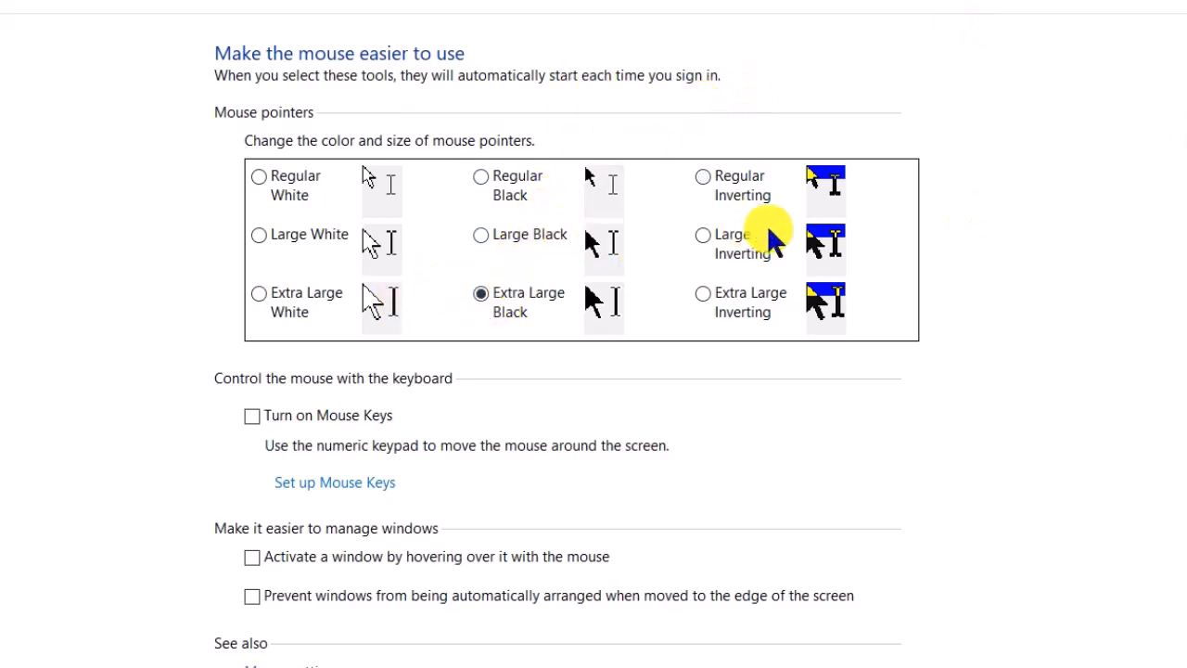
click(276, 296)
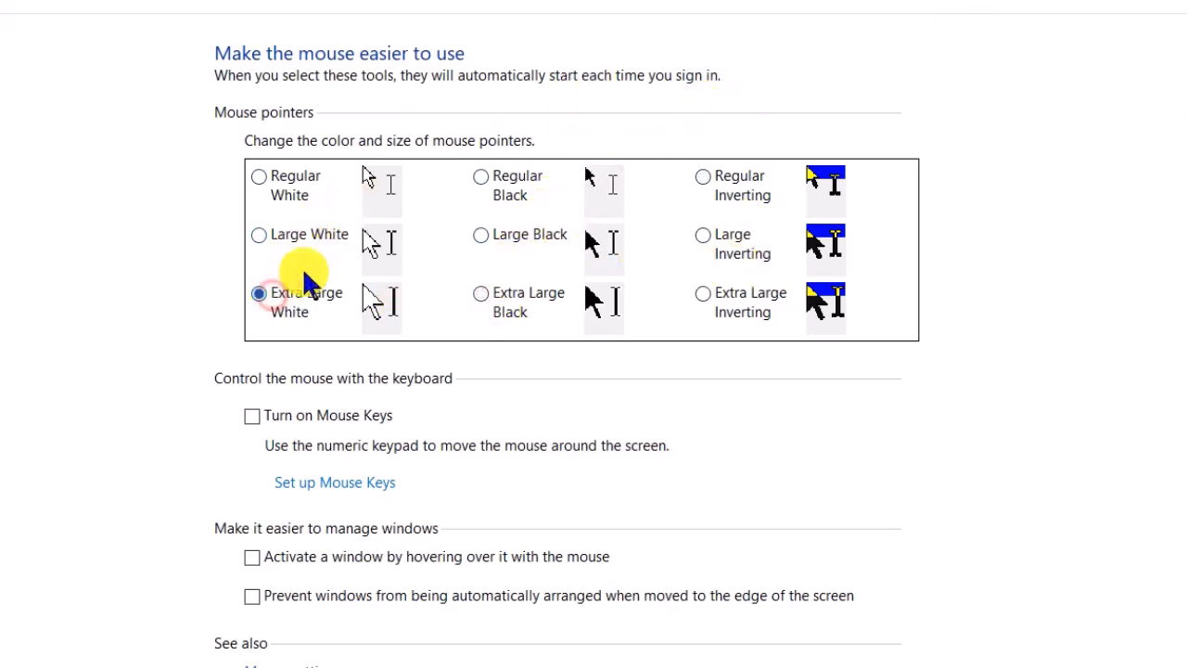
click(788, 623)
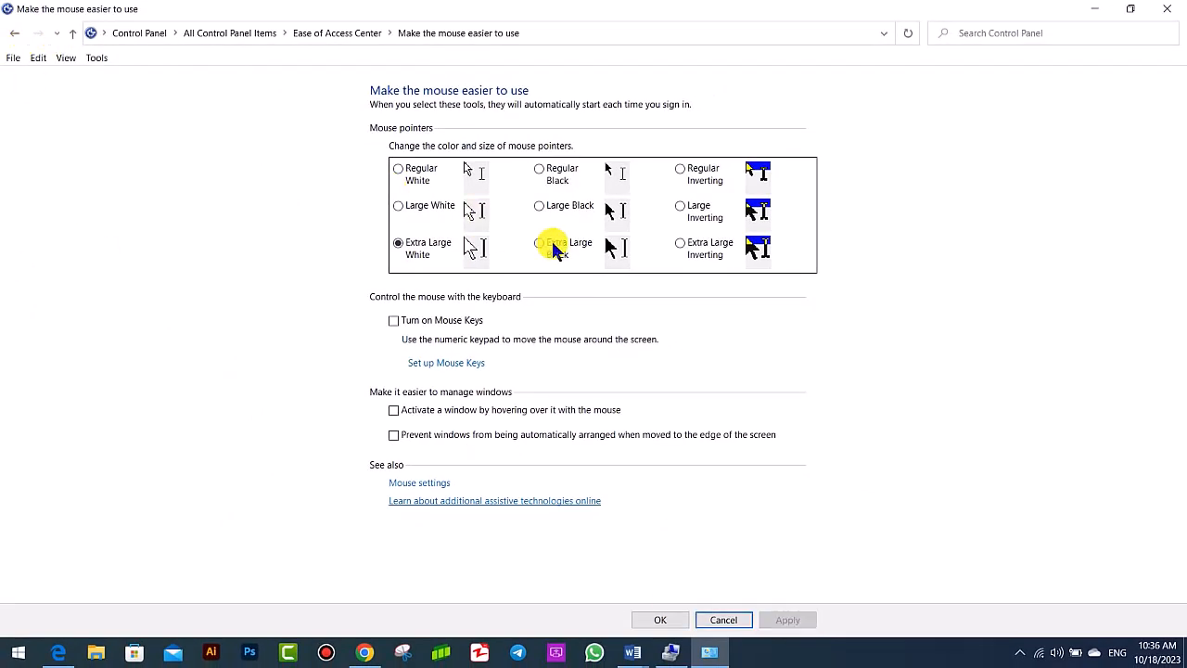
- Set the mouse pointer scheme to Extra Large Black and apply the change
click(553, 246)
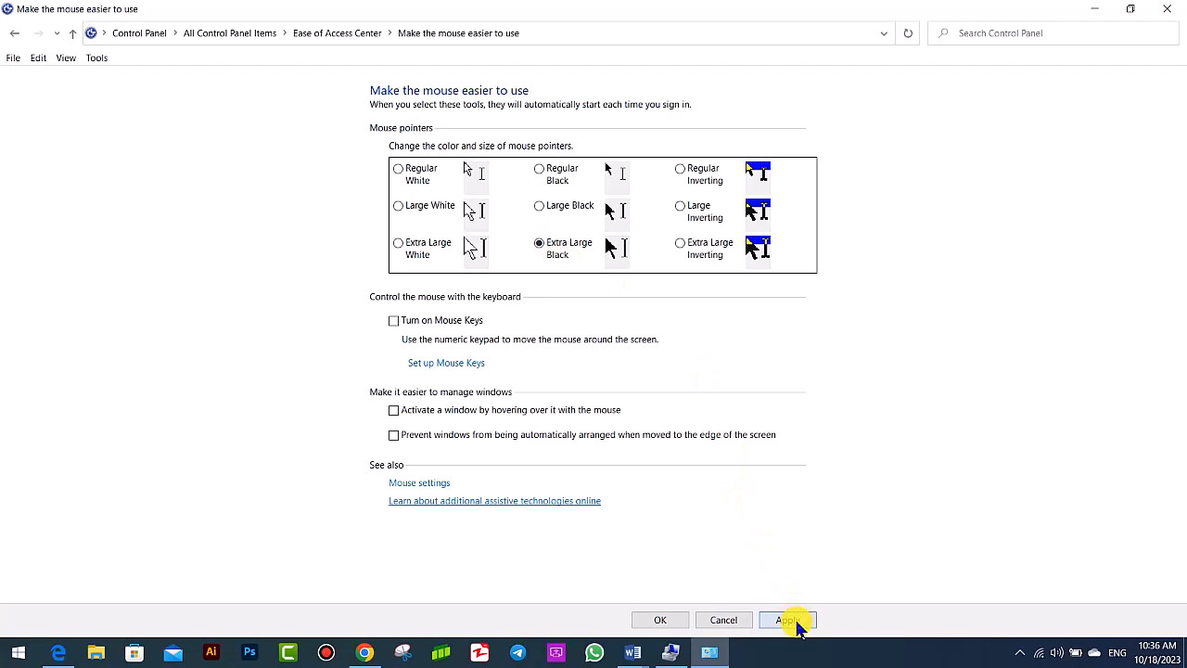
click(788, 621)
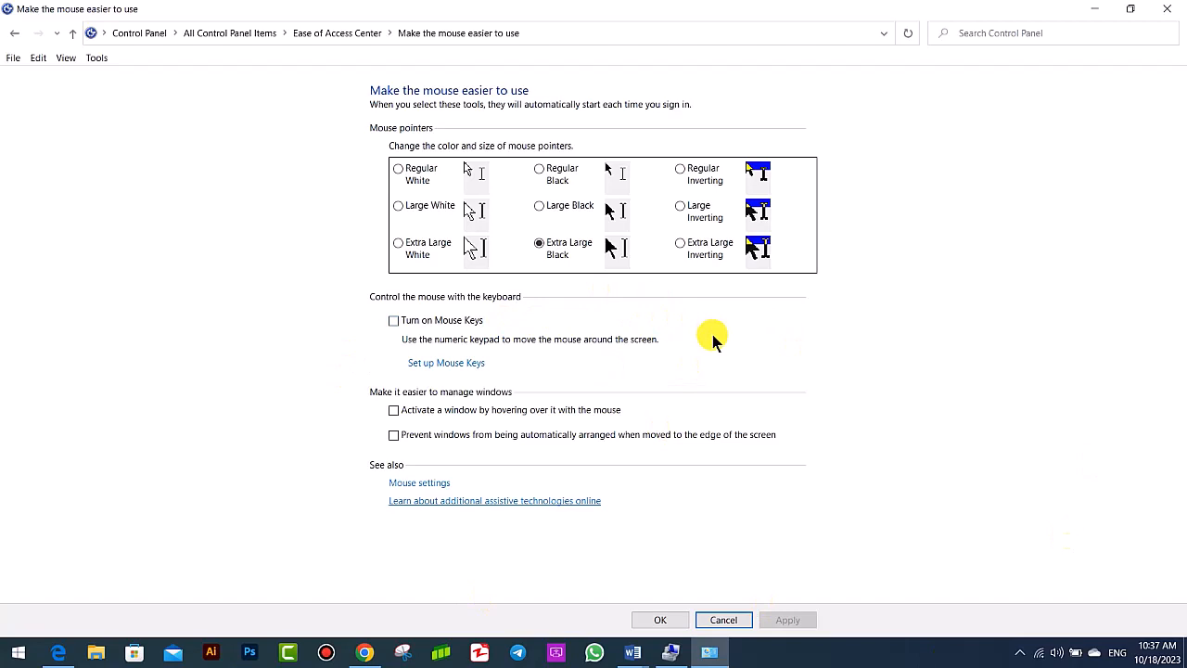
- Turn on Mouse Keys and apply it, and turn Mouse Keys off again and apply that change
click(397, 320)
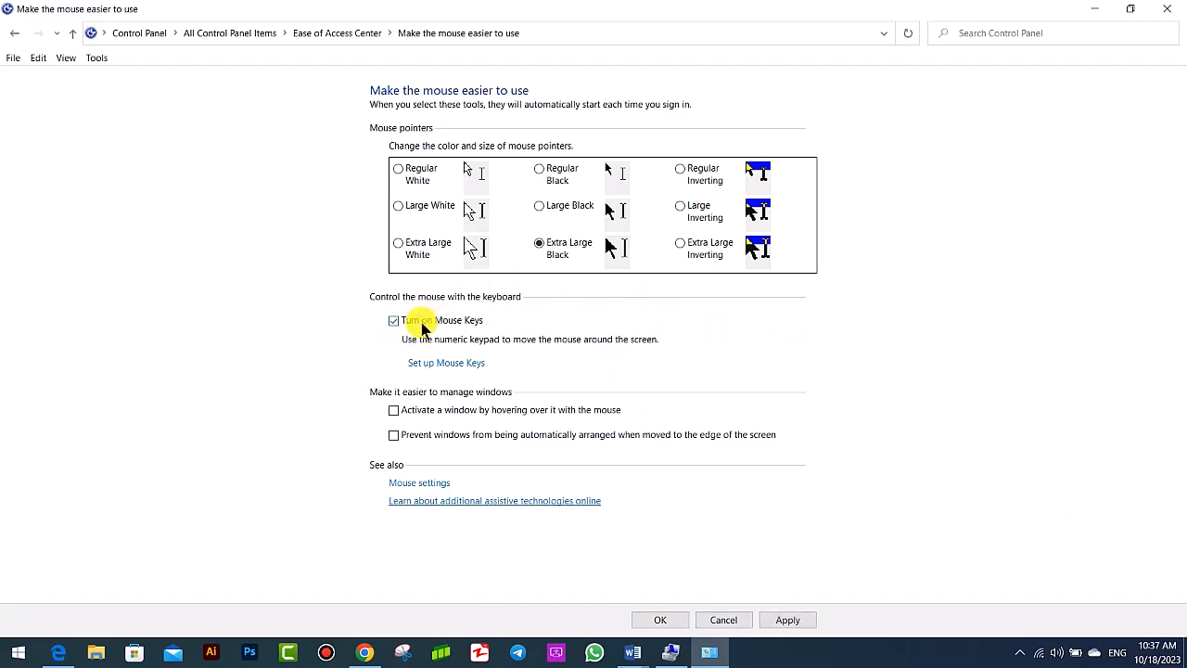
click(807, 620)
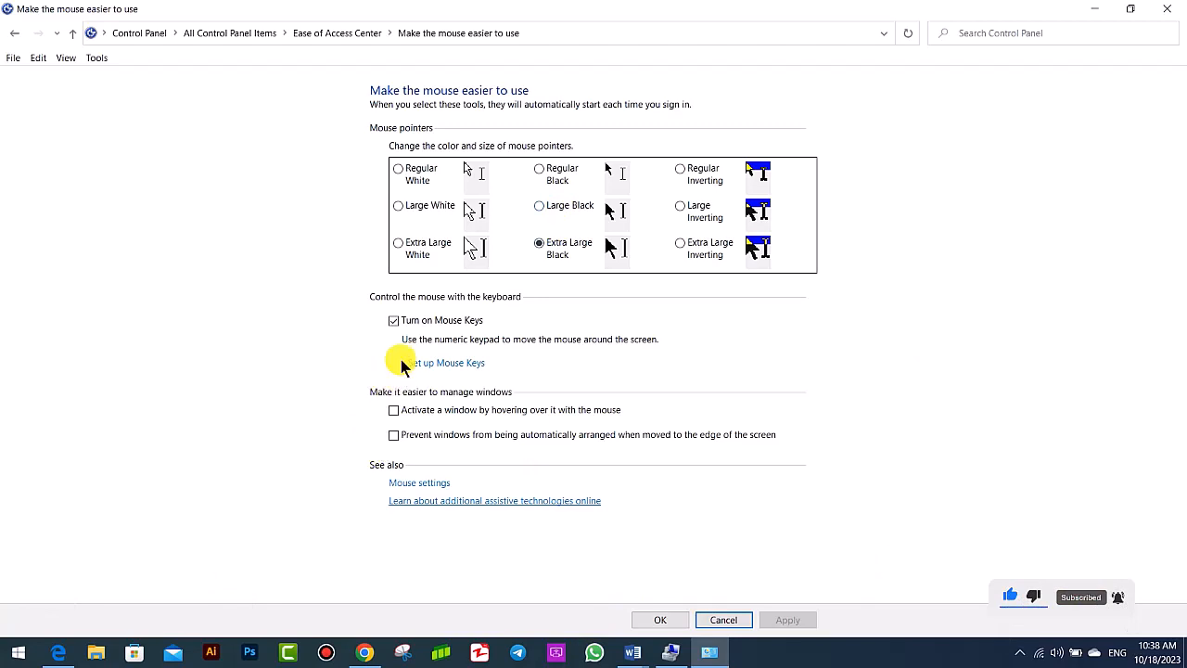
click(397, 322)
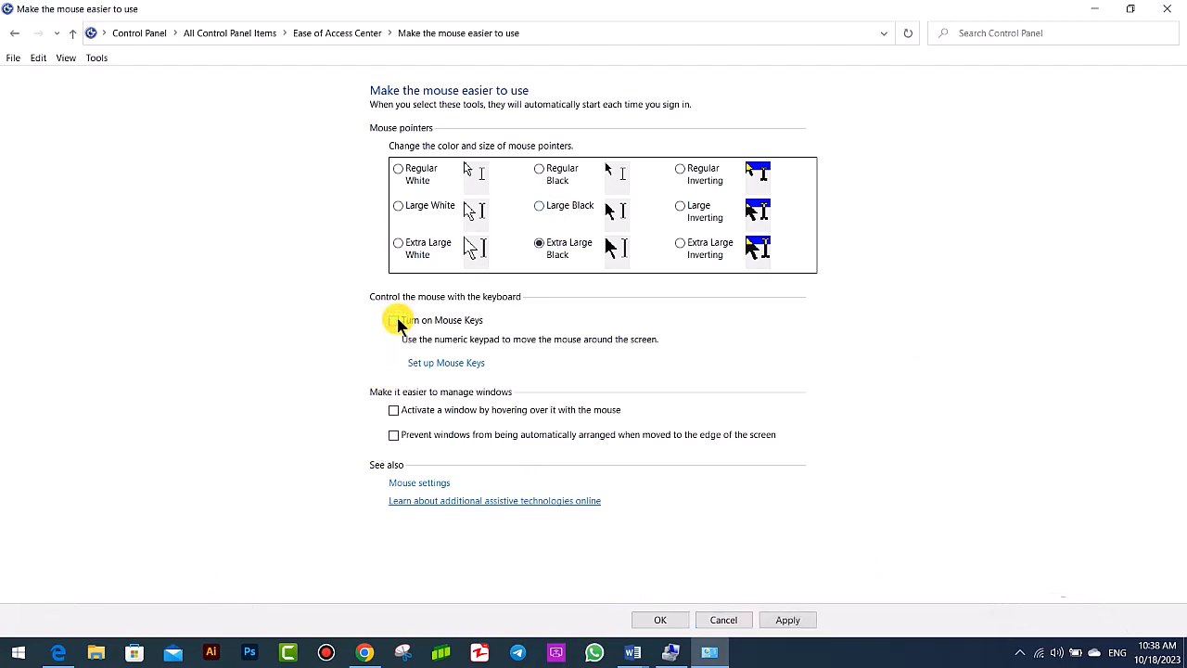
click(794, 621)
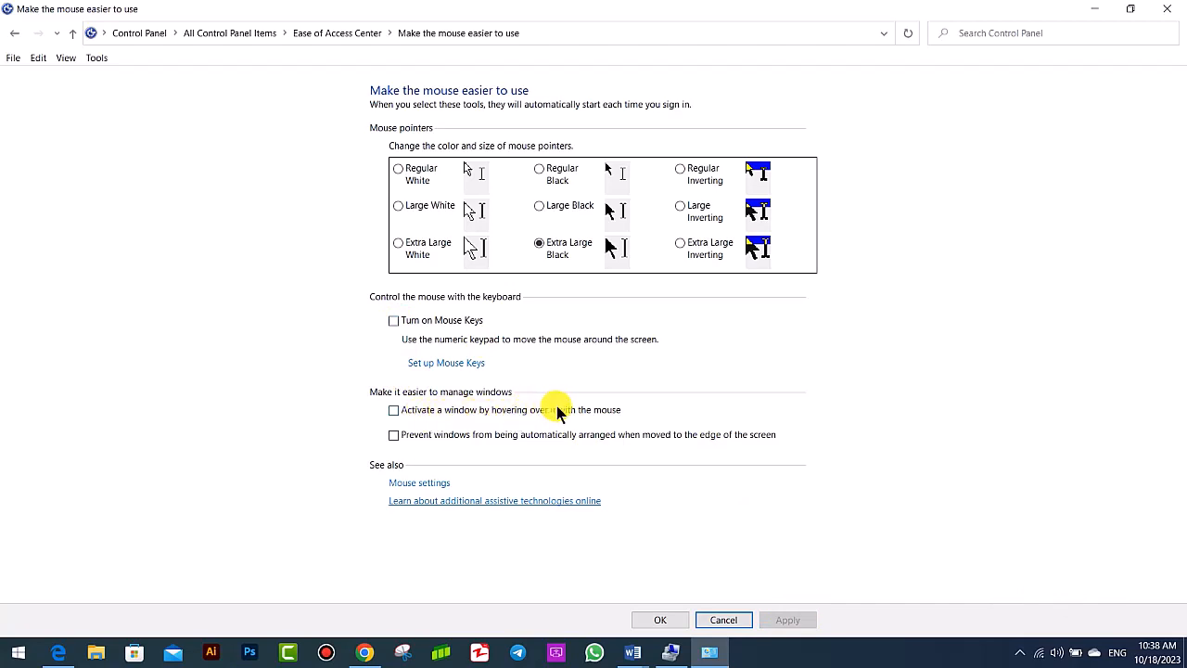
- Restore the maximized mouse settings window to a smaller size and move it aside to uncover the desktop
click(830, 22)
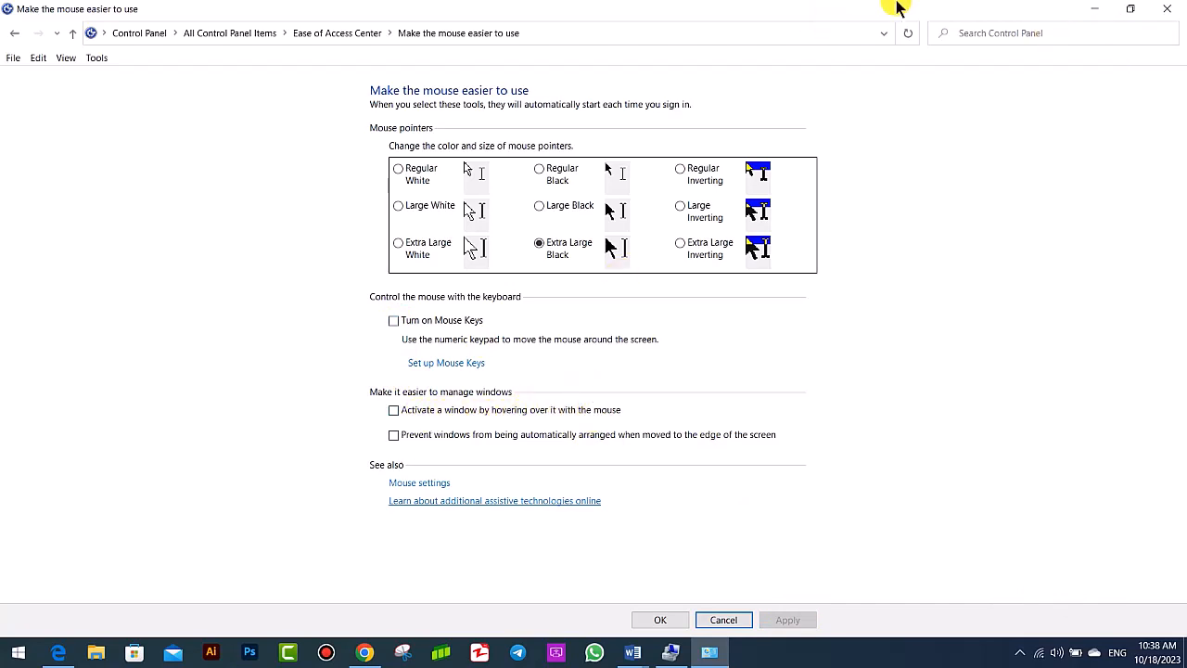
drag(816, 10, 974, 90)
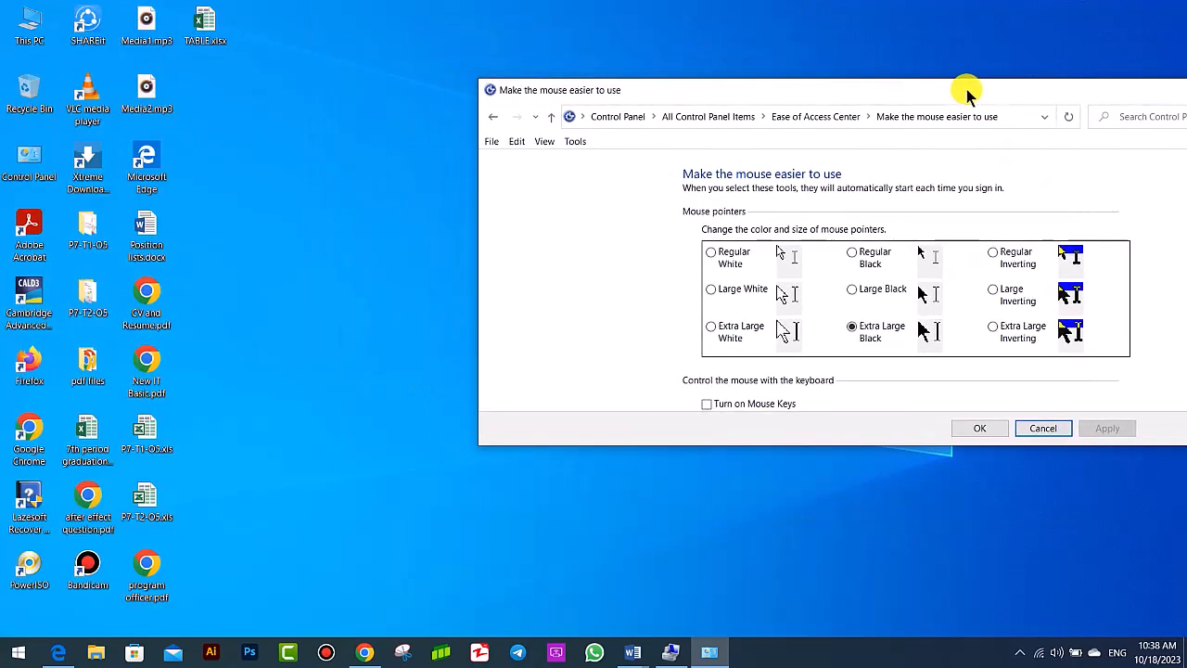
click(331, 158)
- Launch Notepad through the Run dialog with the command notepad
key(super+r)
text(n)
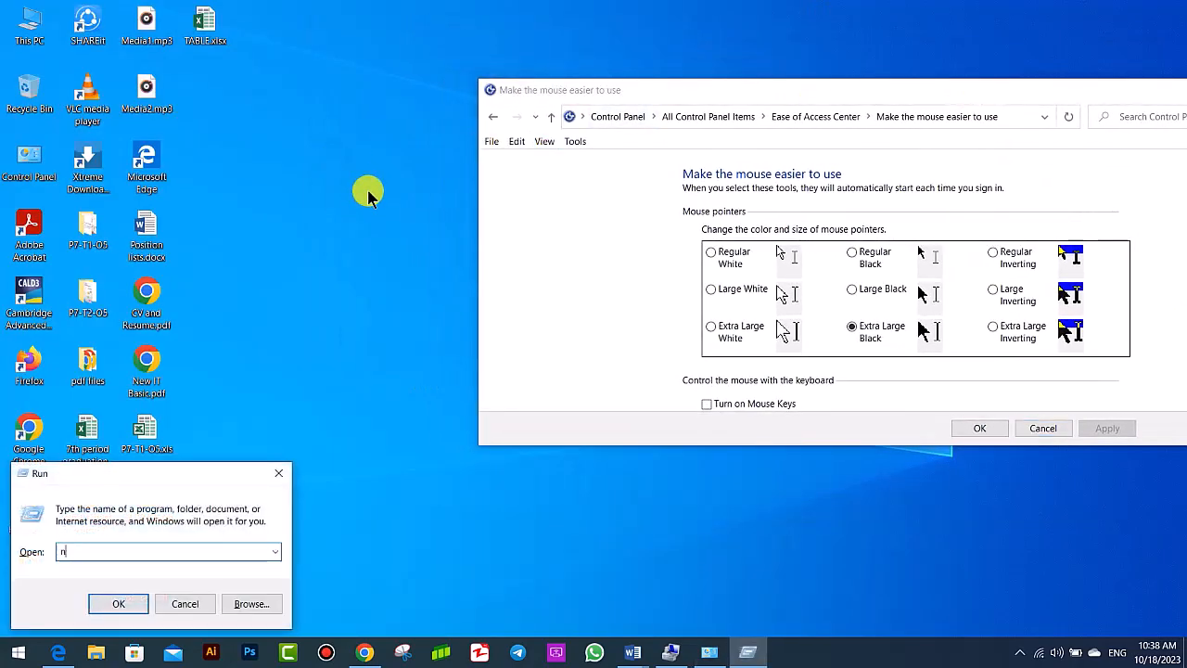
text(oepad)
key(Return)
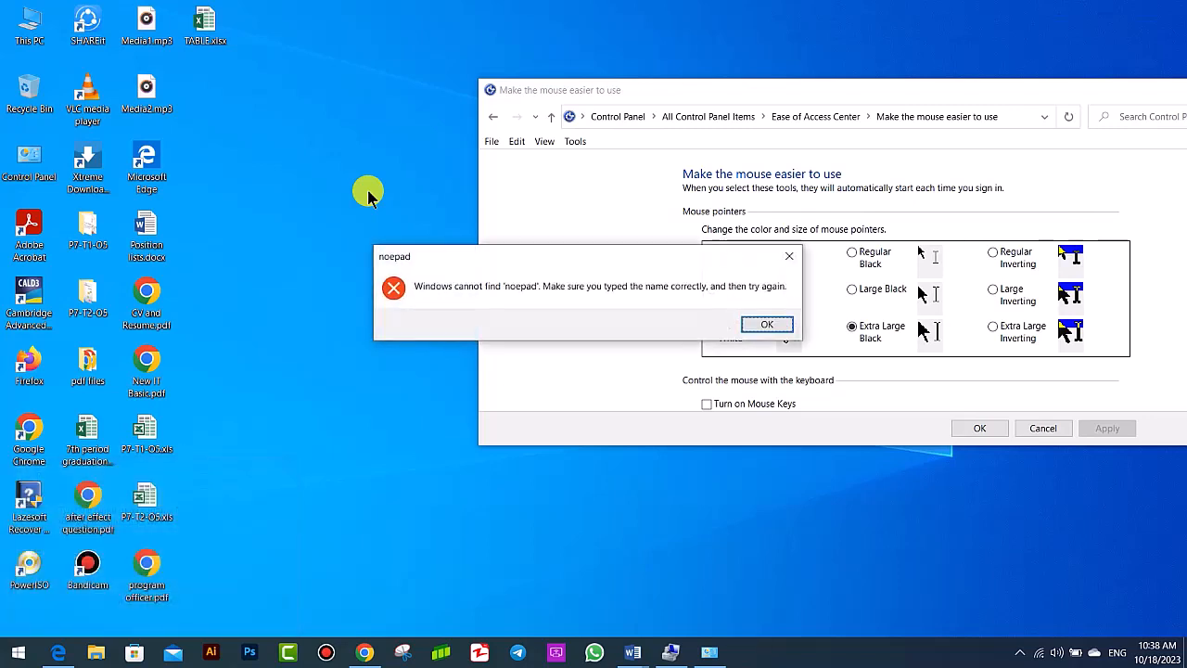
key(Return)
text(nptepad)
key(Return)
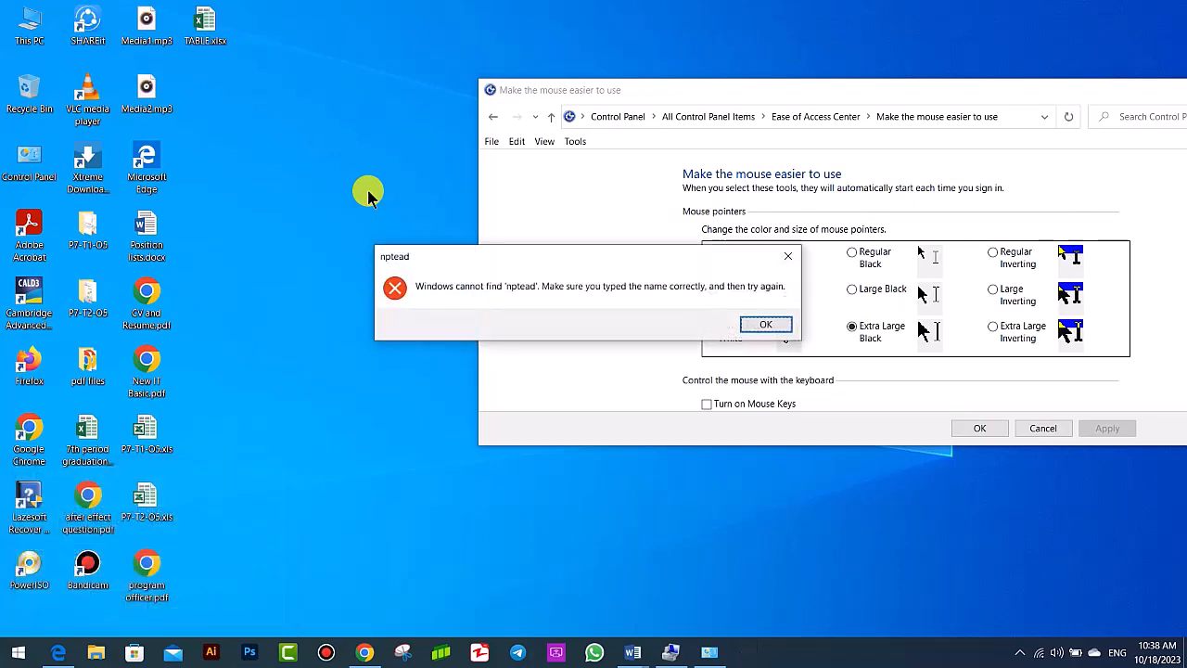
key(Return)
text(note)
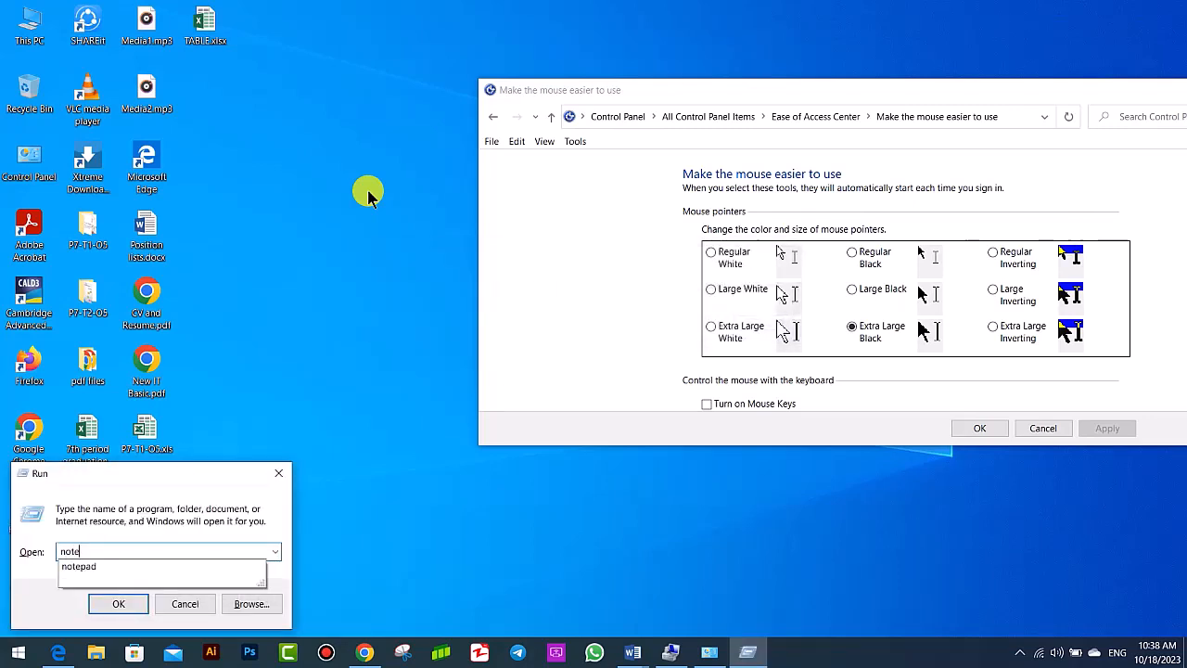
text(pad)
key(Return)
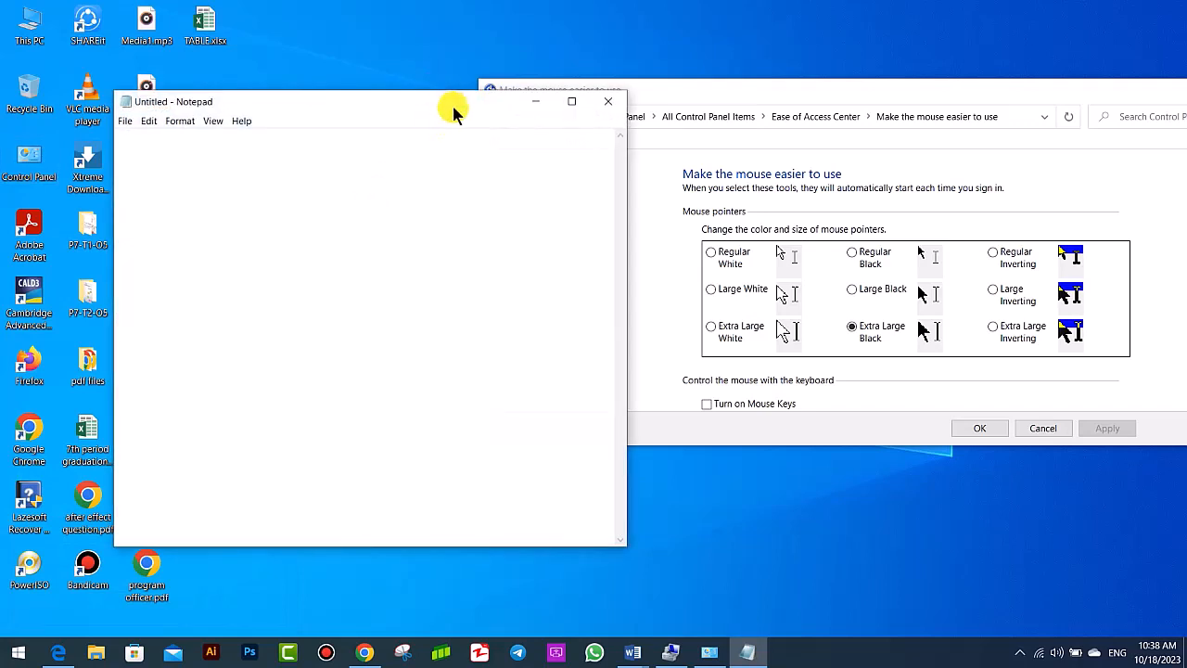
- Move the Notepad window beside the mouse settings window and enter the sample text "dfhdhdhddfgdfgdgdgdfgdgdgd"
drag(454, 110, 384, 82)
text(dfh)
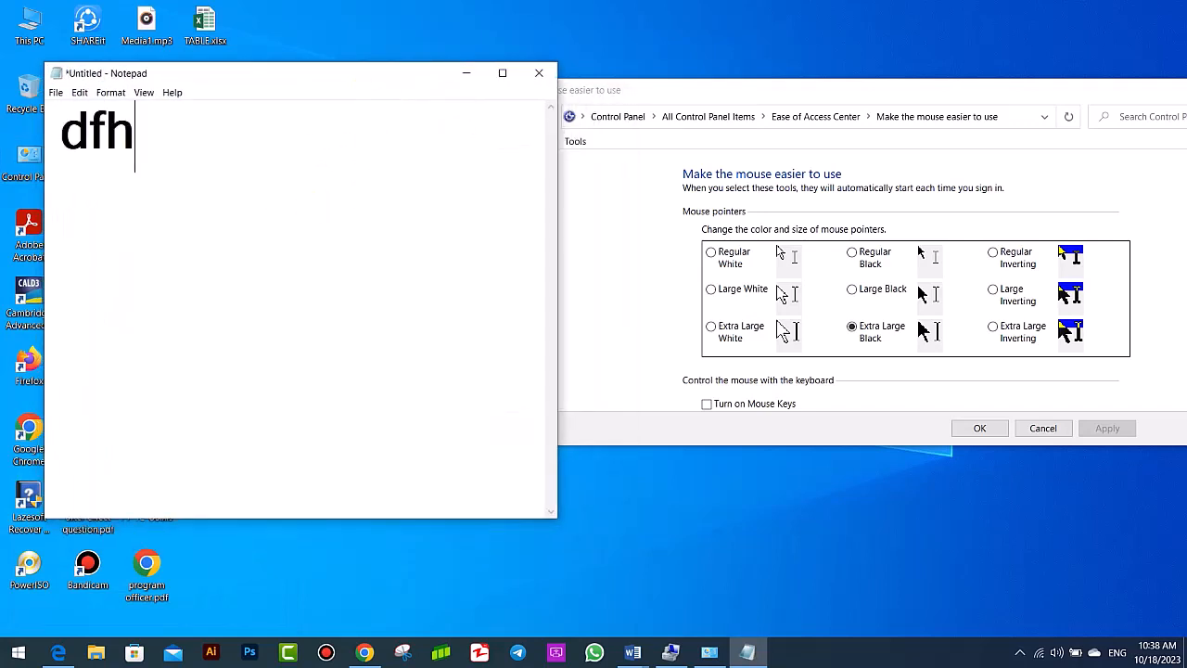
text(dhdhd)
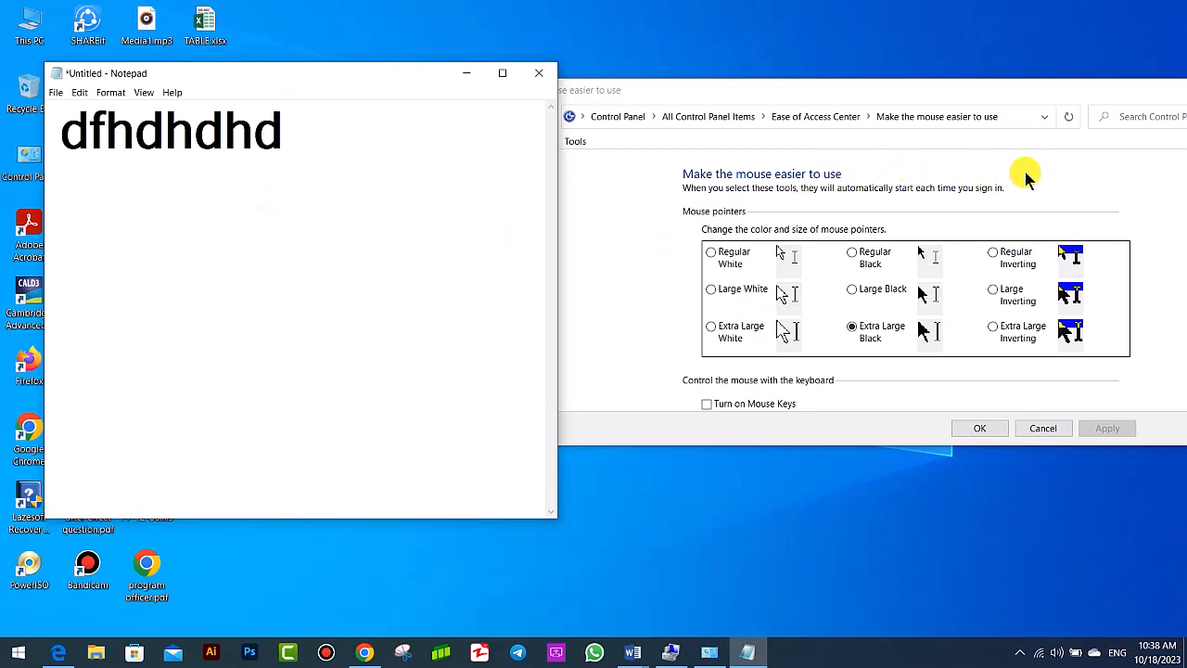
text(dfgdfgdgdgdfgdgdgd)
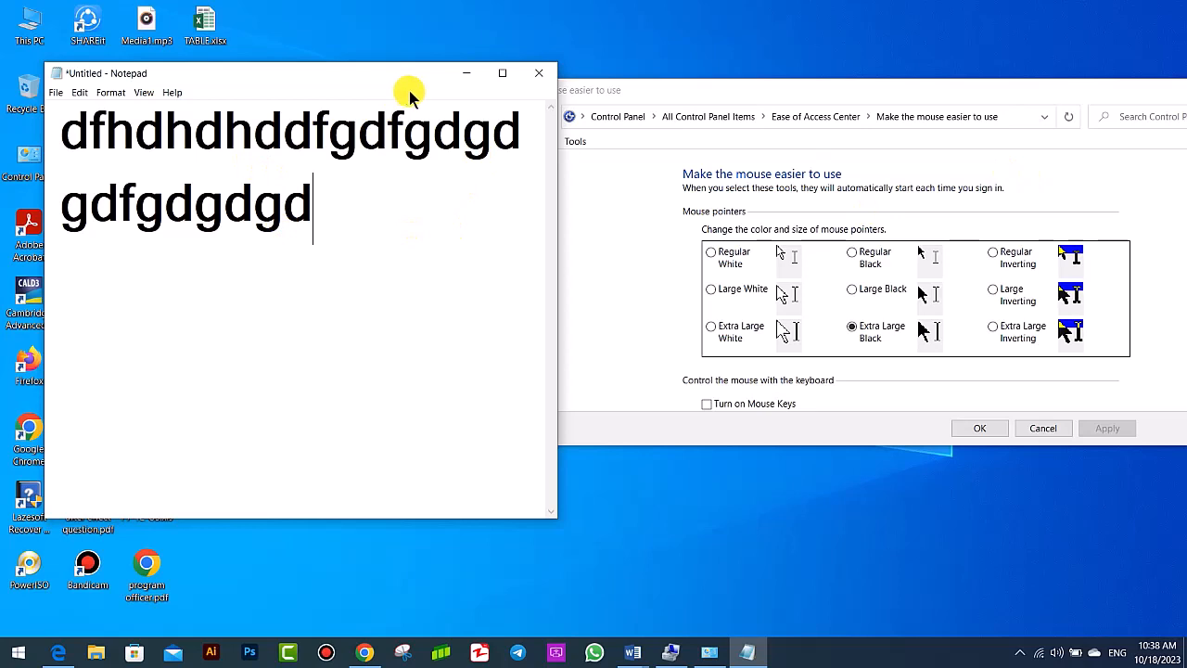
- Alternate the active window between the mouse settings and Notepad, adding the text "fvsg" in Notepad
click(631, 225)
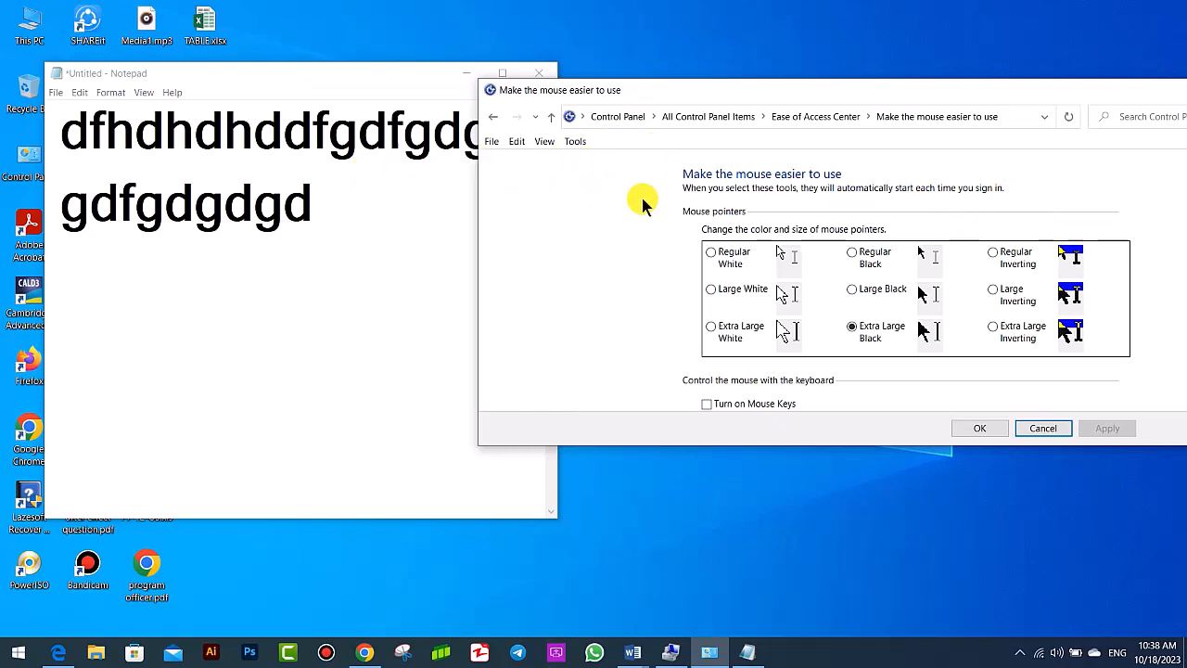
click(355, 244)
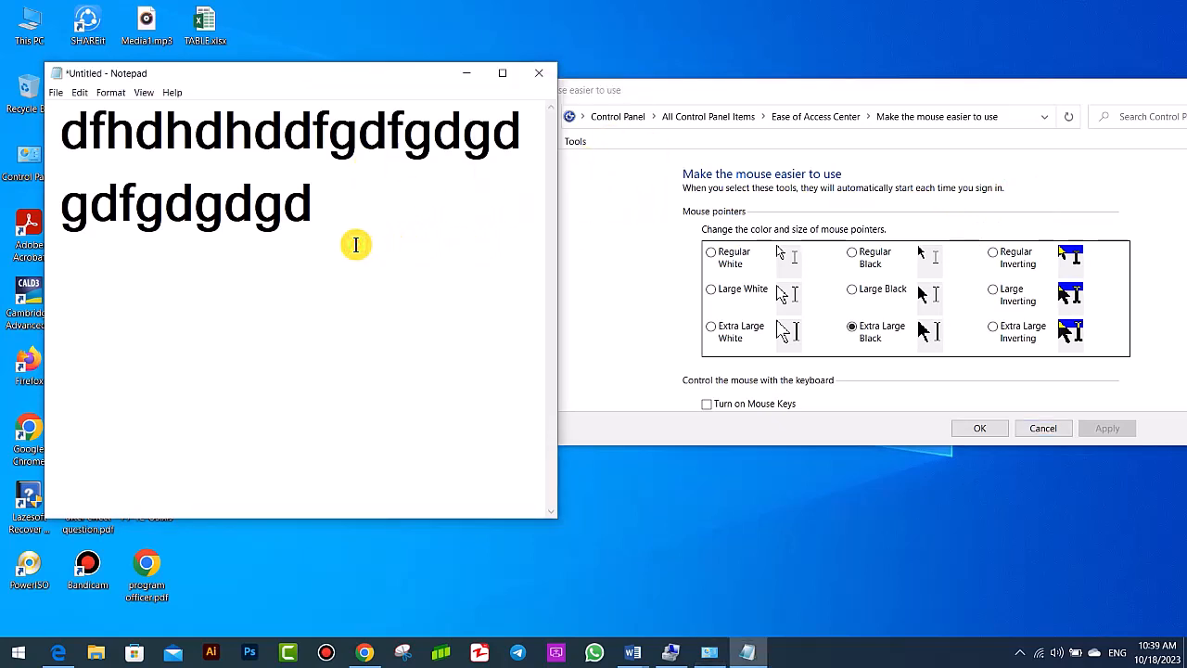
text(fvsg)
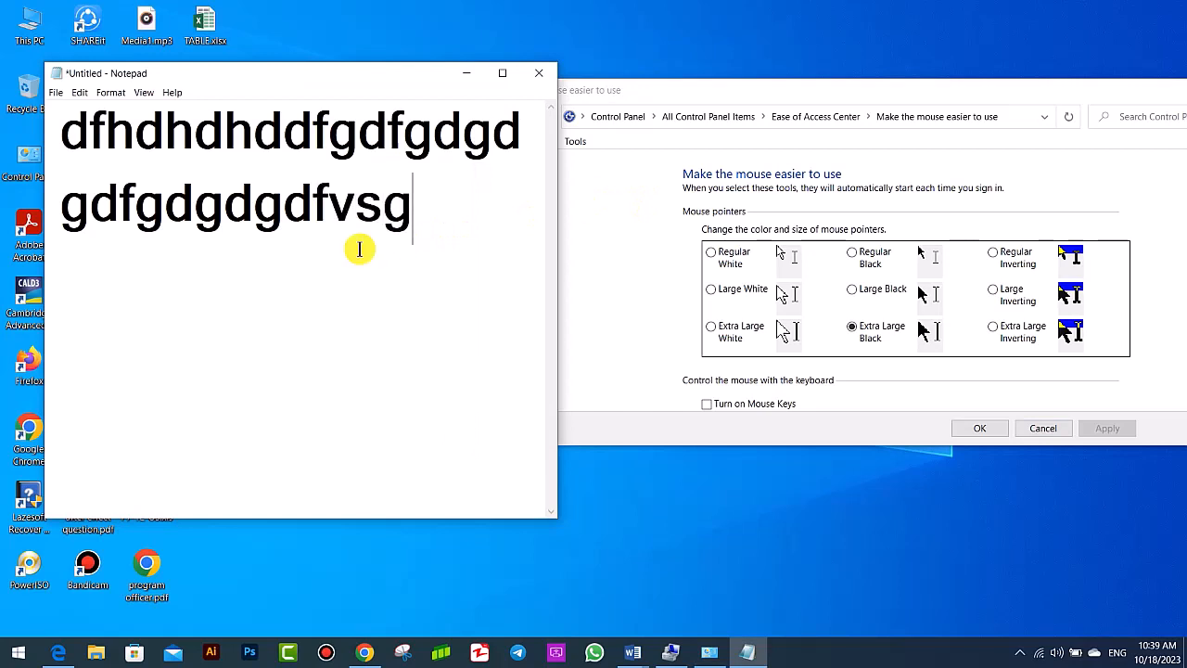
click(644, 226)
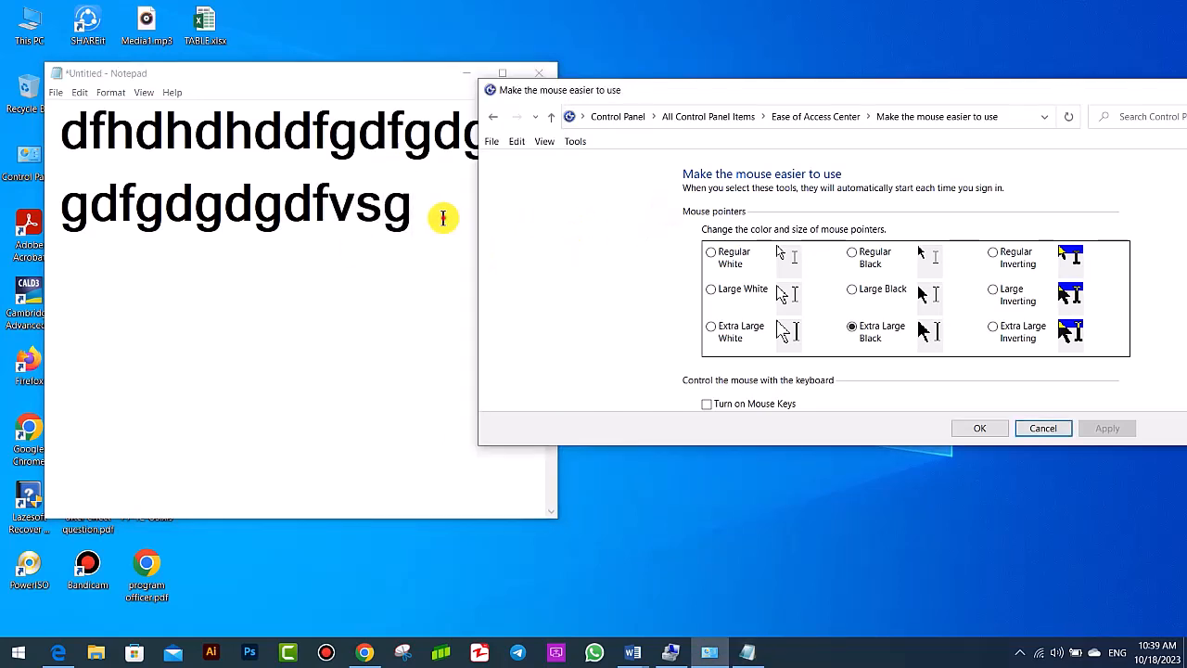
click(455, 263)
click(477, 261)
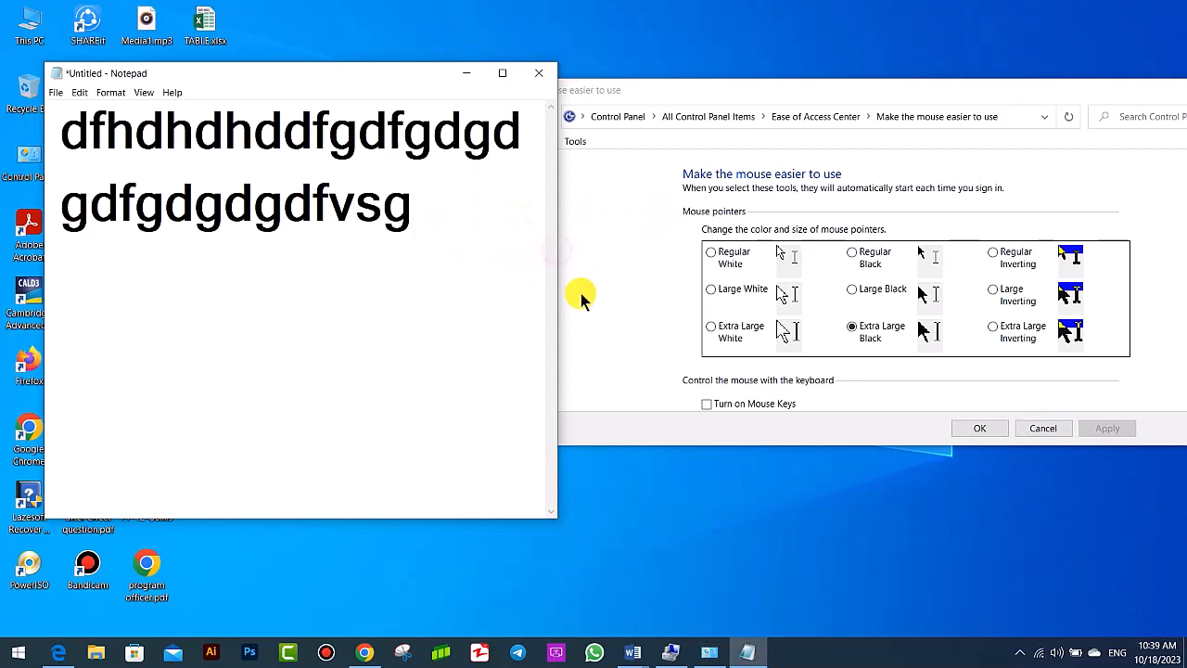
click(644, 274)
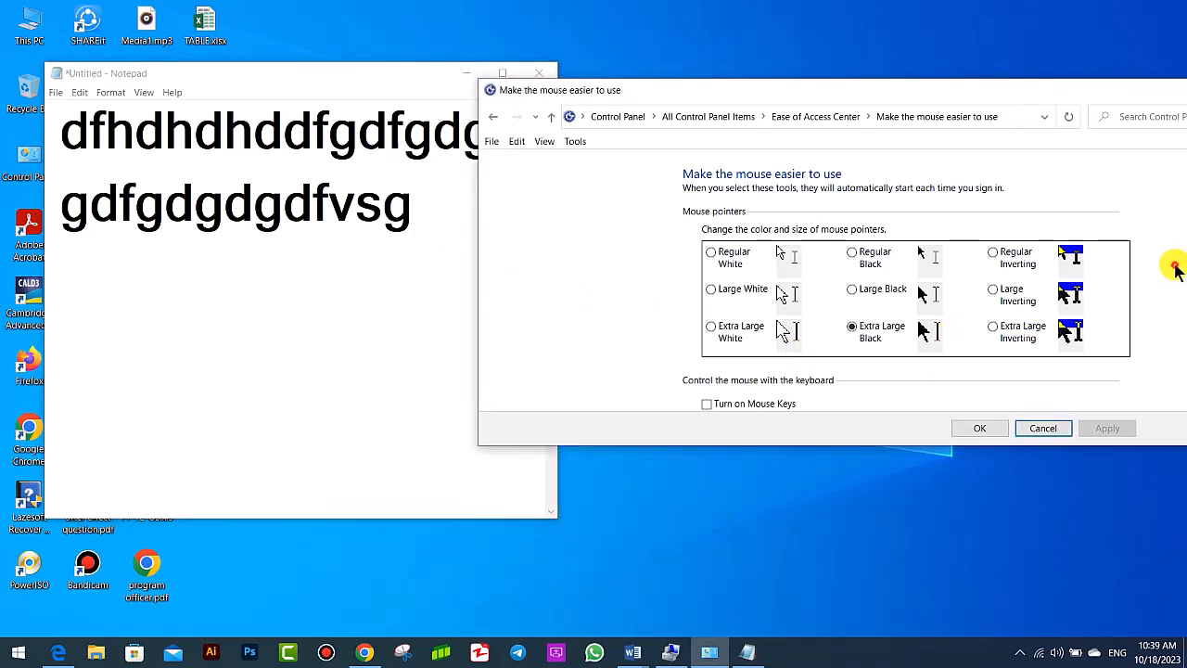
- Maximize the mouse settings window, enable activating a window by hovering over it with the mouse, and apply the change
drag(1134, 90, 875, 67)
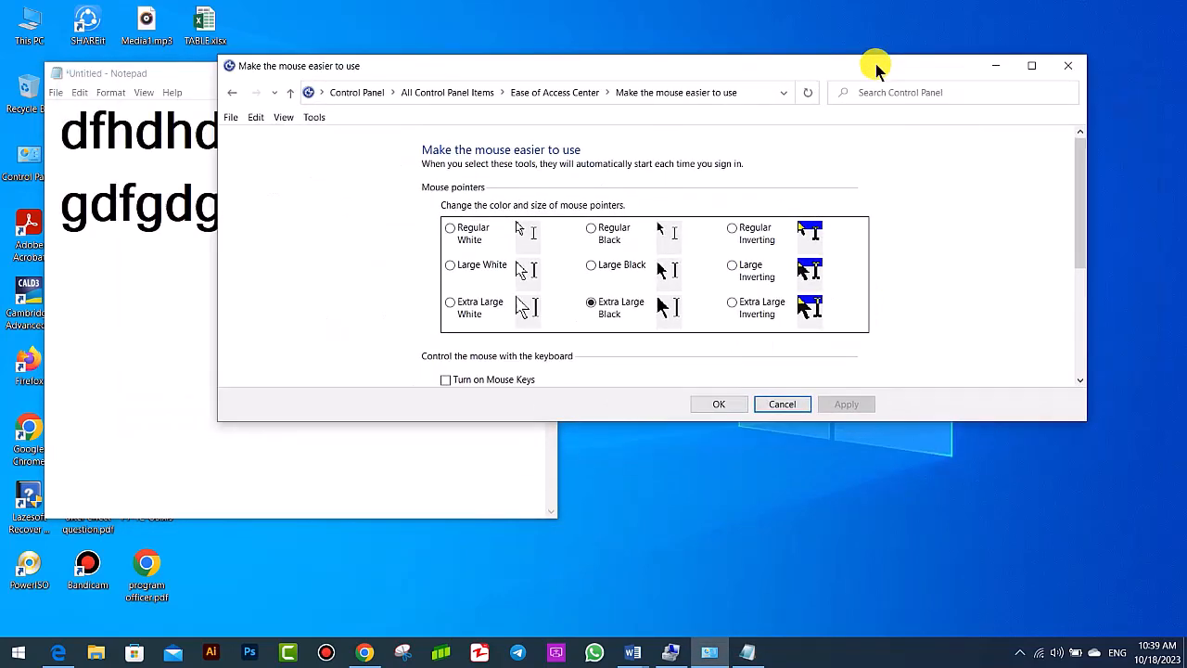
click(1032, 65)
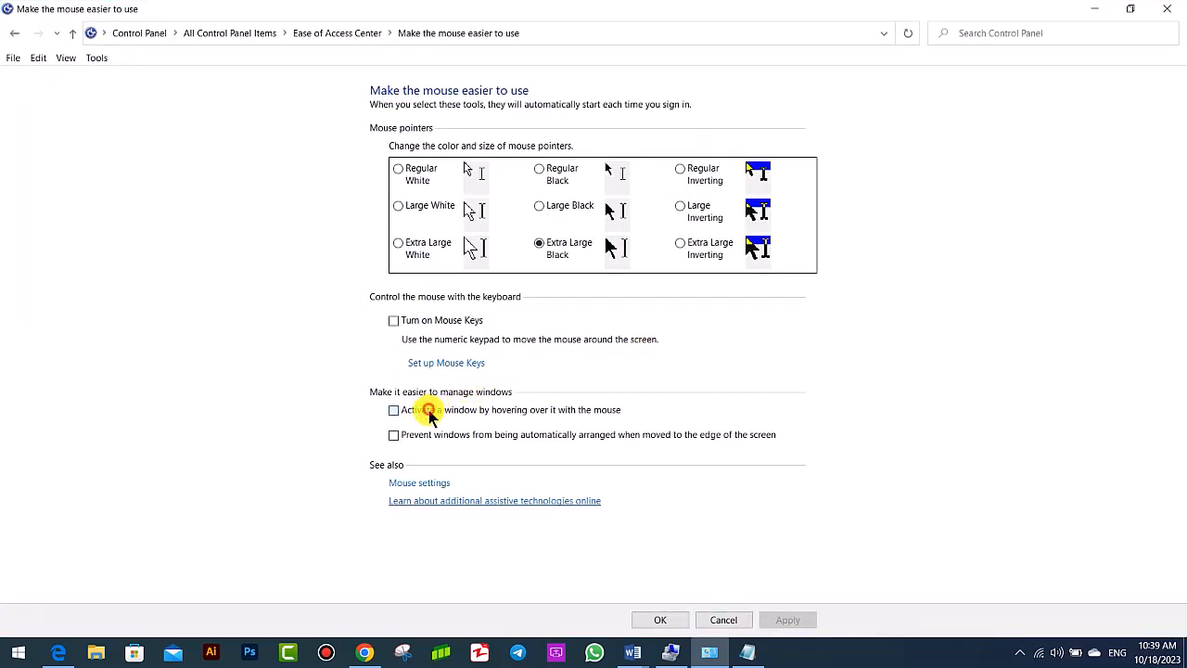
click(787, 619)
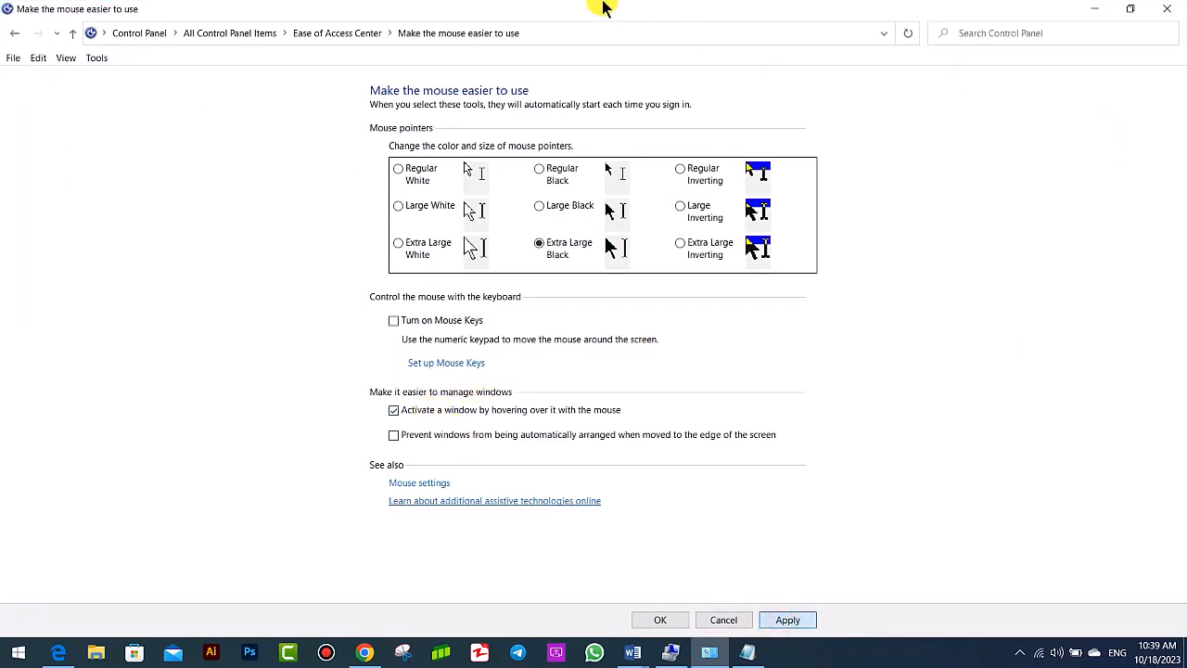
- Restore the mouse settings window beside Notepad and alternate the active window between the two to test activation by hovering
drag(603, 7, 900, 149)
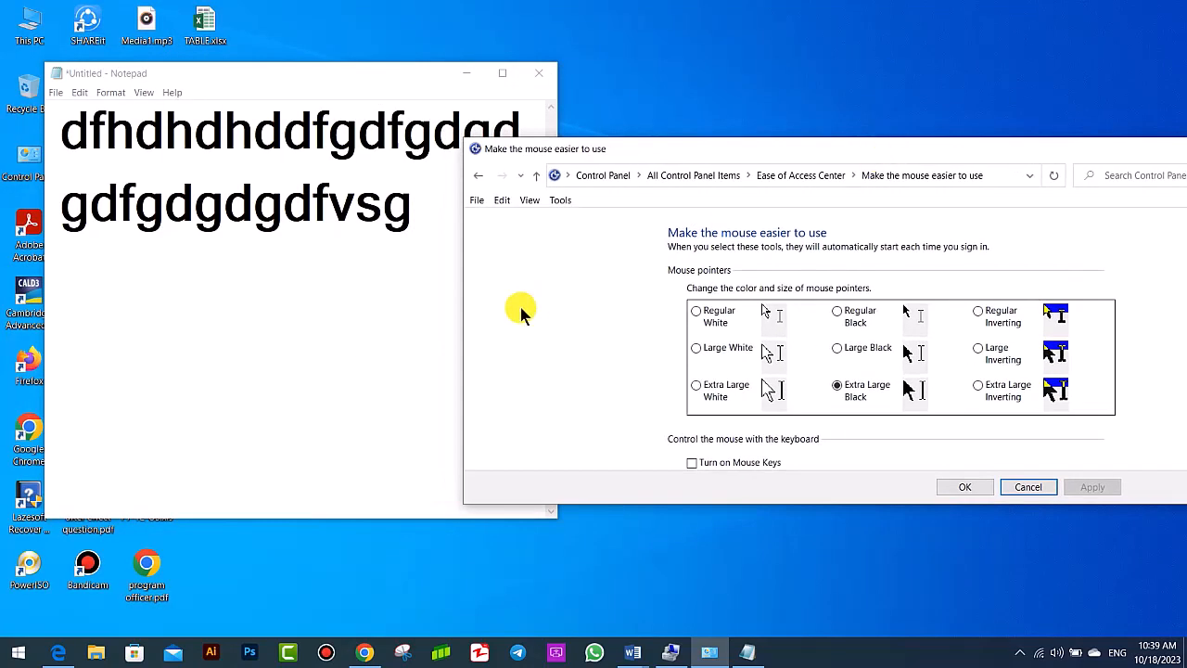
click(375, 308)
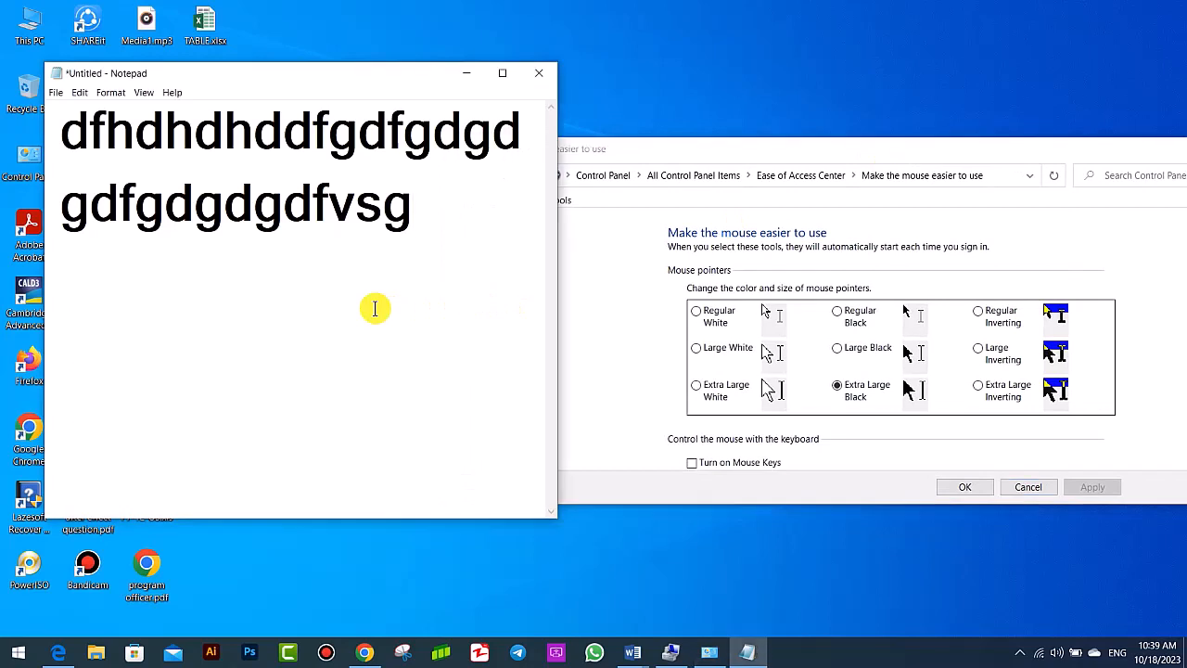
click(597, 301)
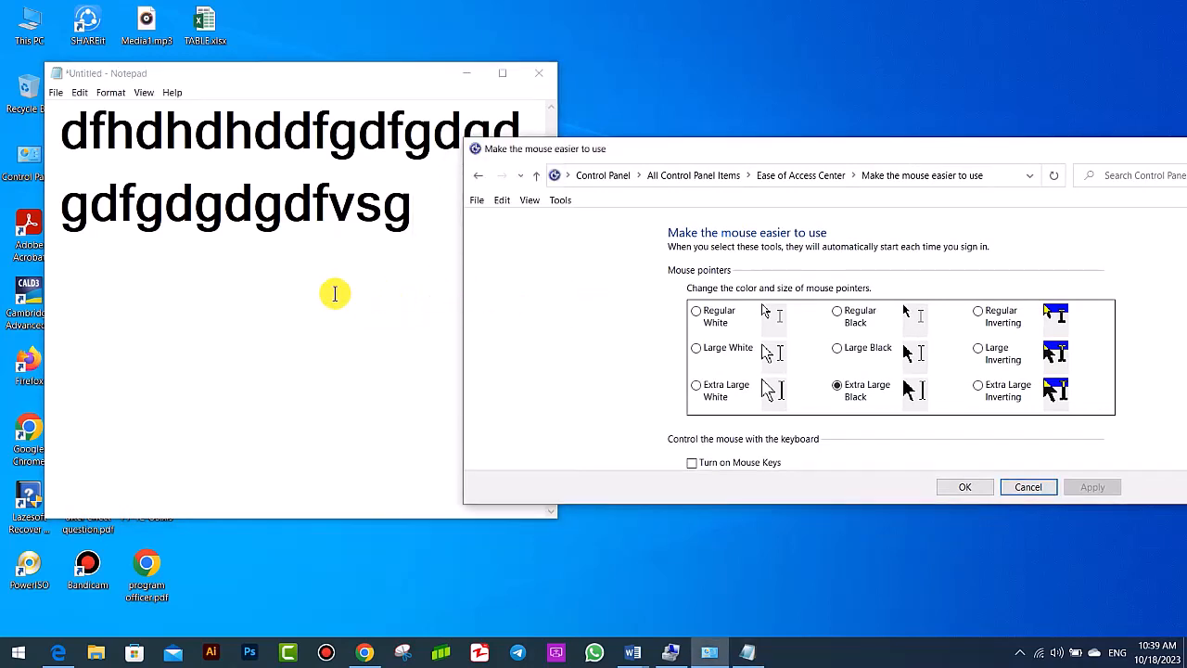
click(336, 293)
click(574, 298)
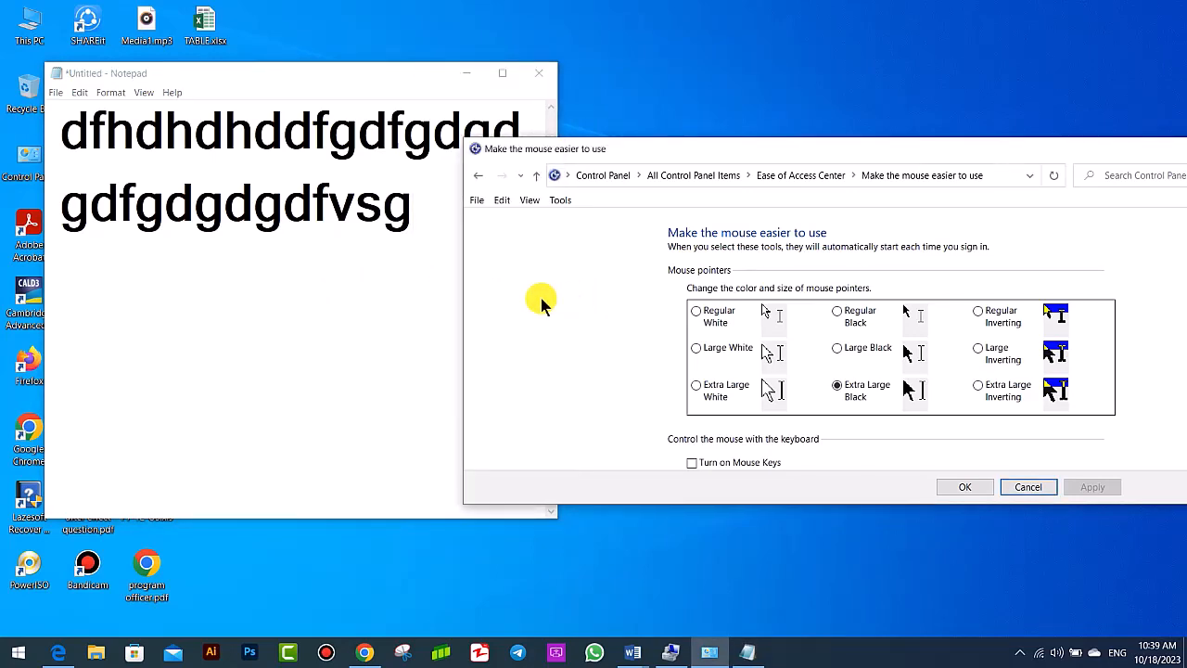
click(270, 275)
click(644, 301)
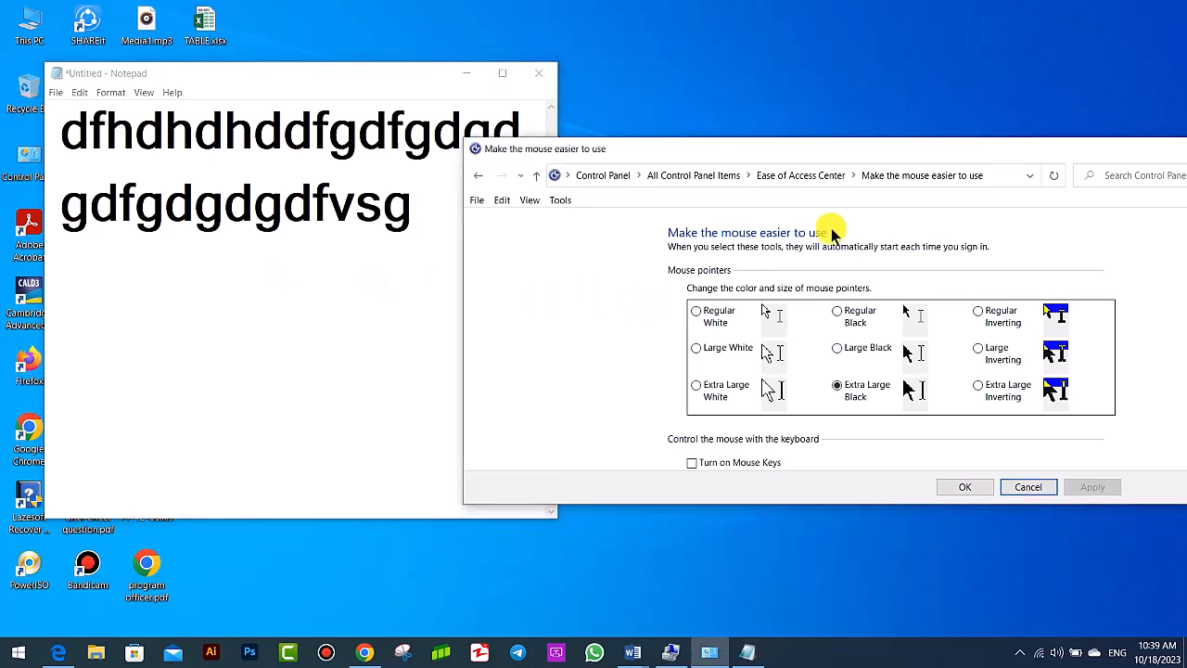
- Maximize the mouse settings window, turn off activating a window by hovering over it with the mouse, and apply the change
drag(996, 150, 707, 140)
click(989, 137)
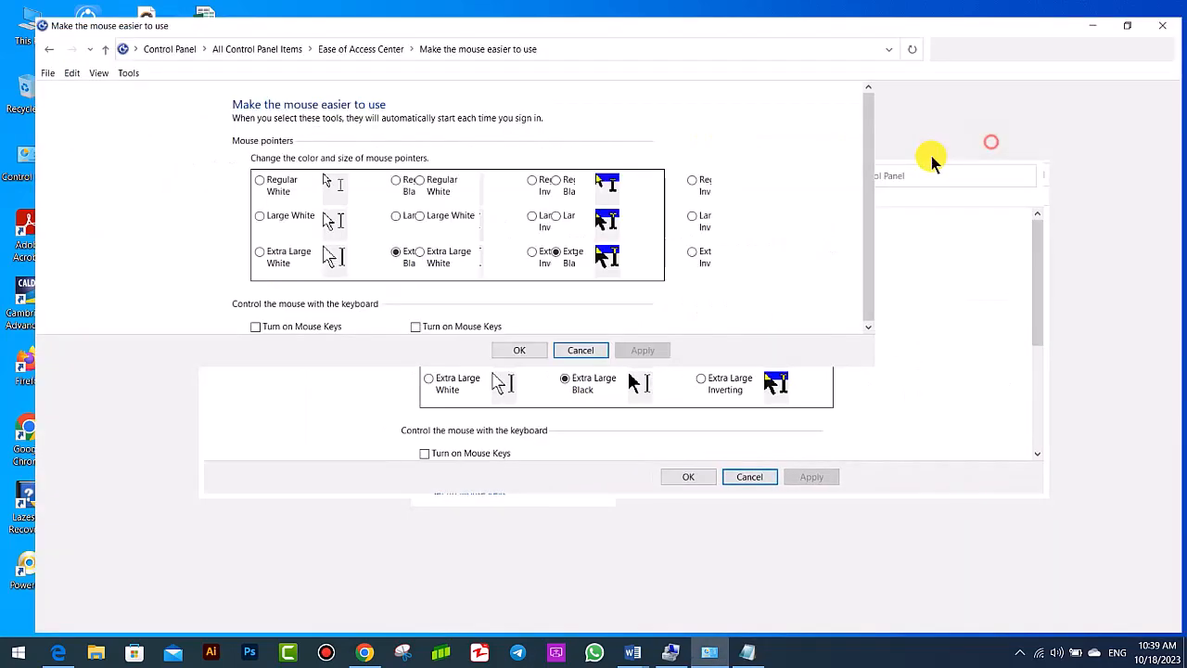
click(485, 409)
click(789, 618)
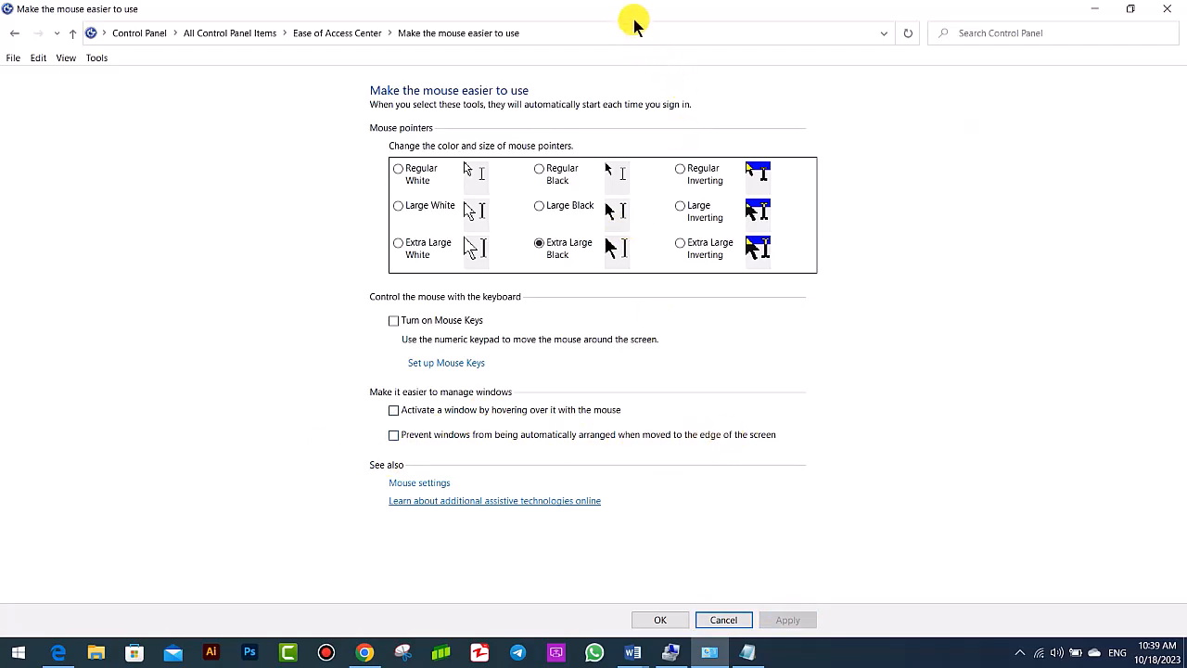
- Snap the mouse settings window to the right half of the screen and Notepad to the left half
drag(630, 21, 697, 153)
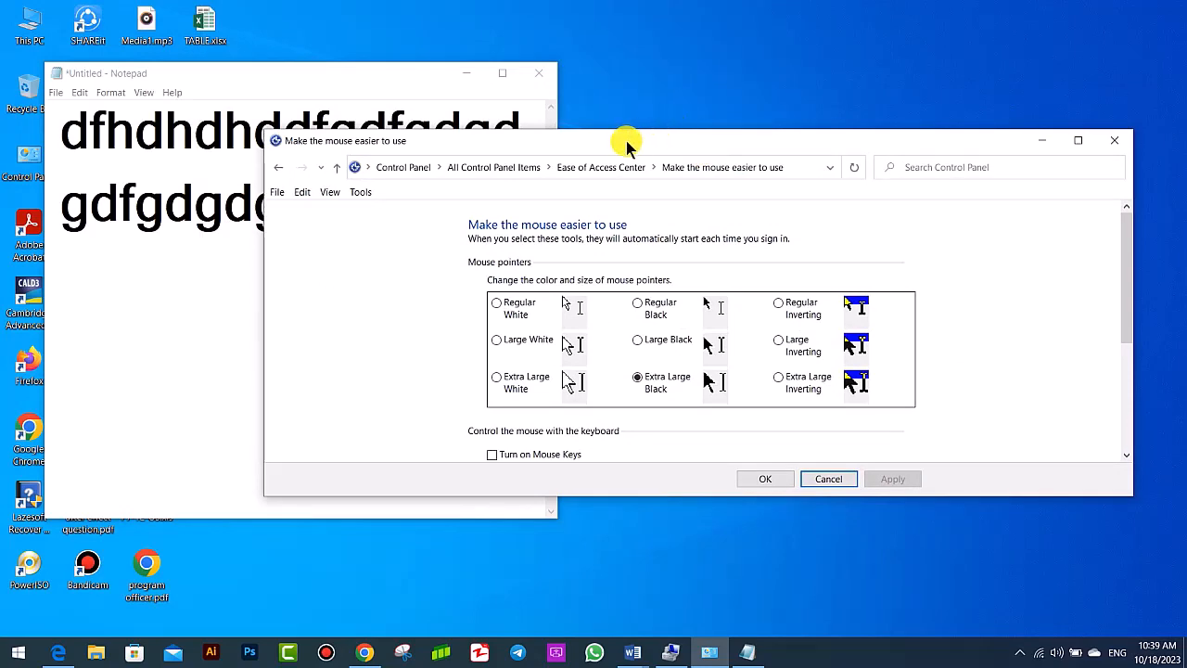
drag(598, 148, 1182, 194)
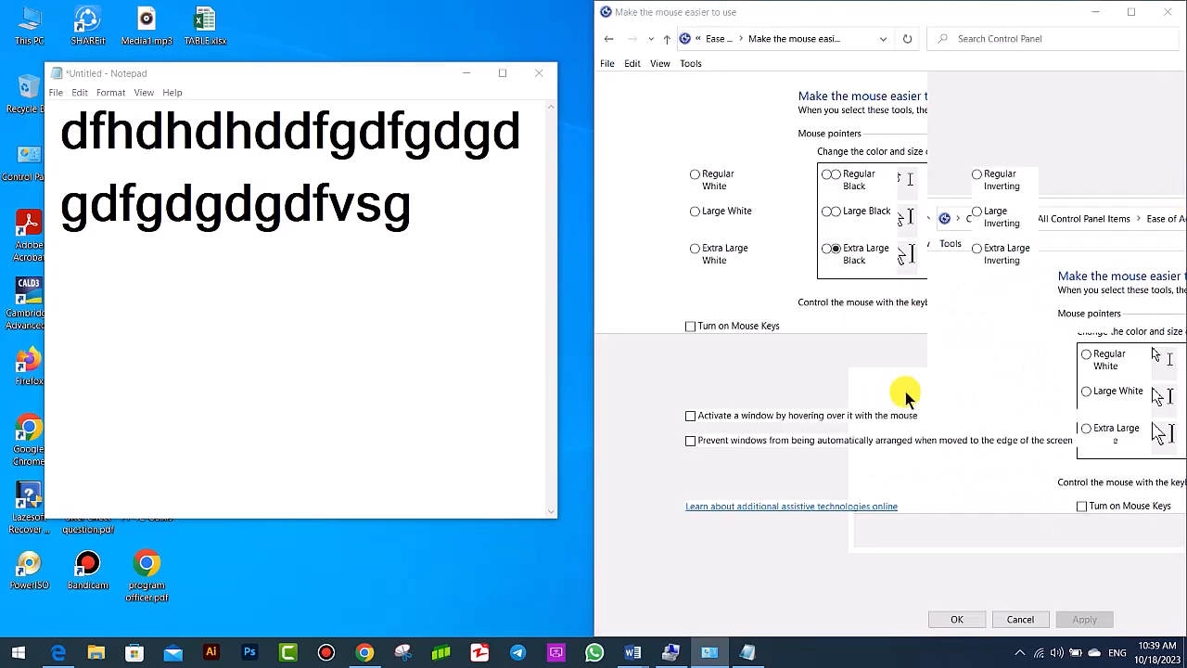
click(171, 165)
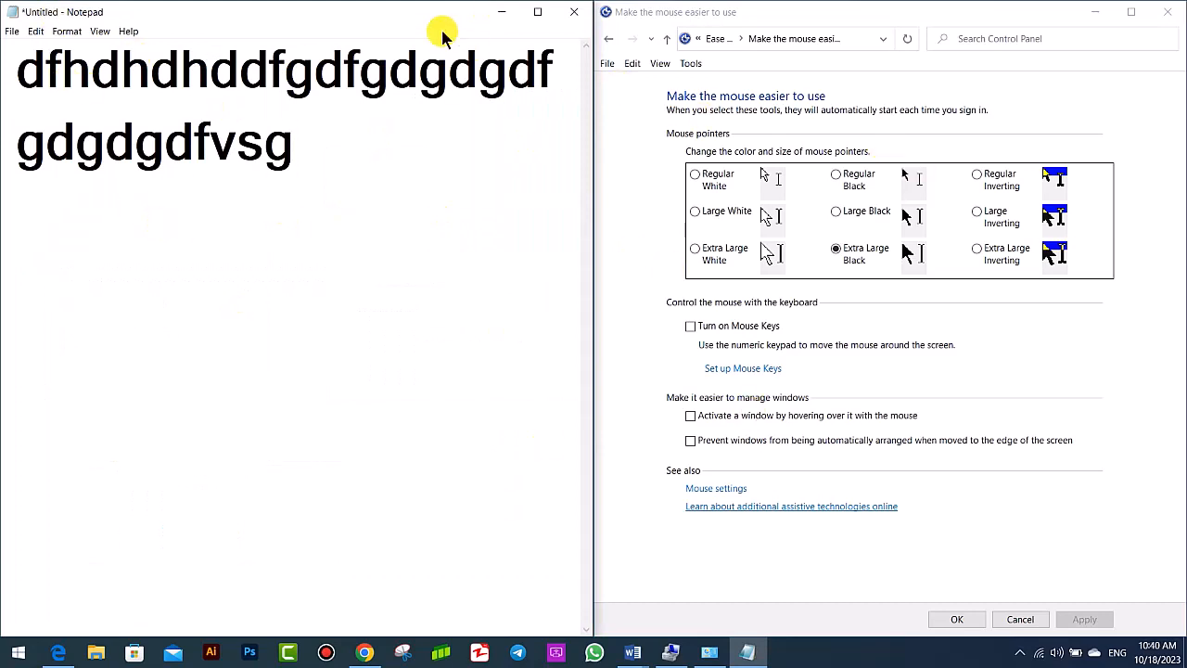
drag(411, 18, 1, 129)
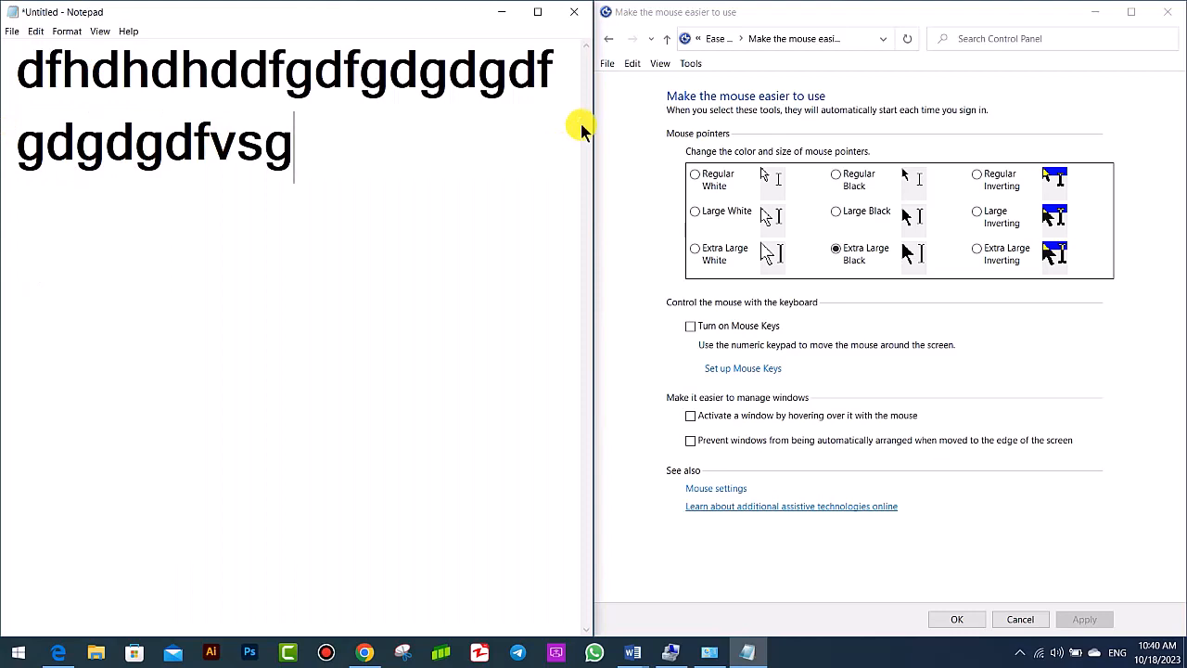
- Enable and apply preventing windows from being automatically arranged at the screen edge, and test it by moving both windows to opposite edges
click(739, 441)
click(1095, 608)
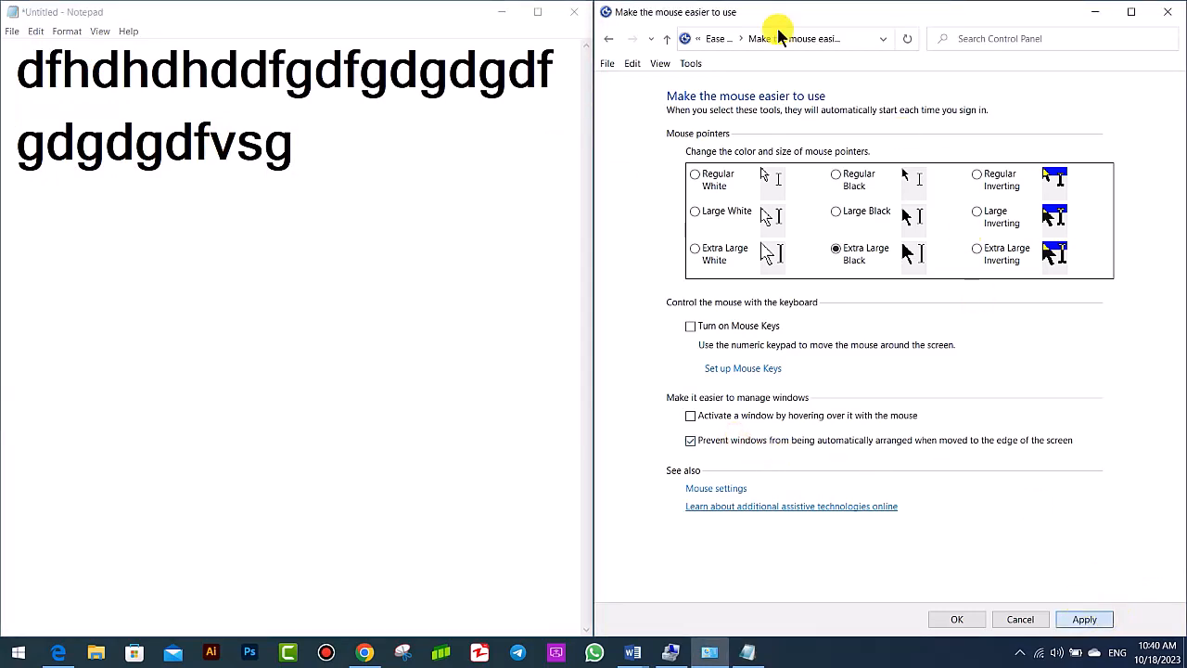
drag(755, 13, 1161, 194)
drag(288, 19, 5, 67)
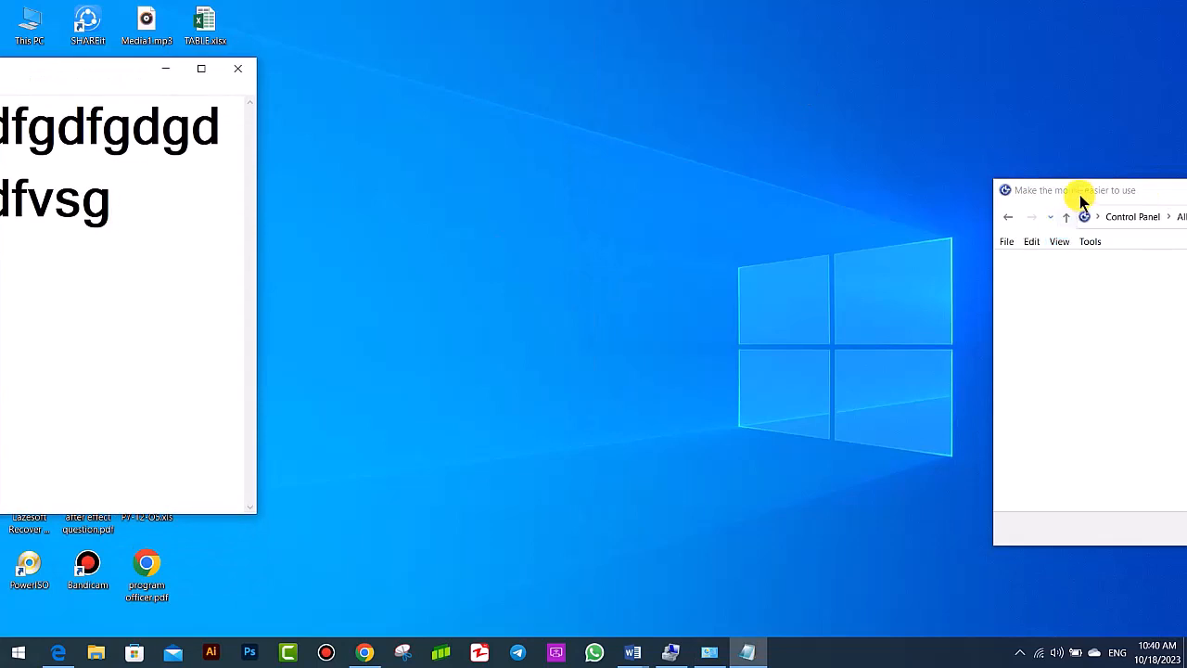
- Bring back and maximize the mouse settings window, and turn off and apply the option preventing automatic window arrangement at screen edges
drag(1083, 197, 460, 76)
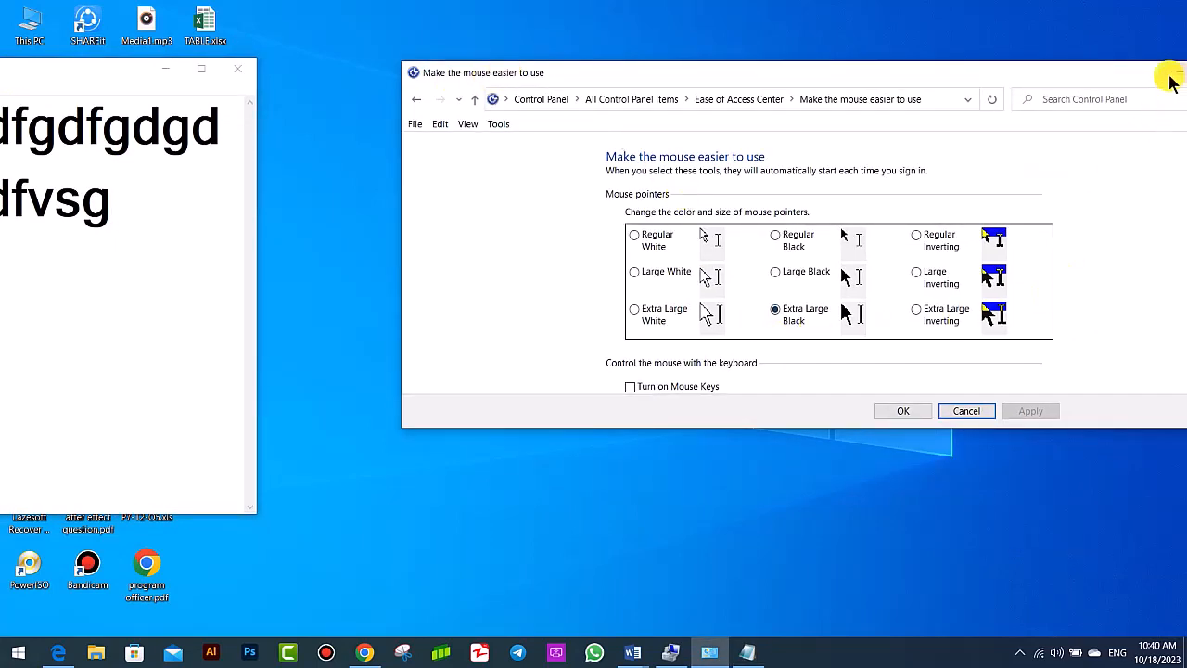
drag(1133, 77, 928, 57)
click(1014, 57)
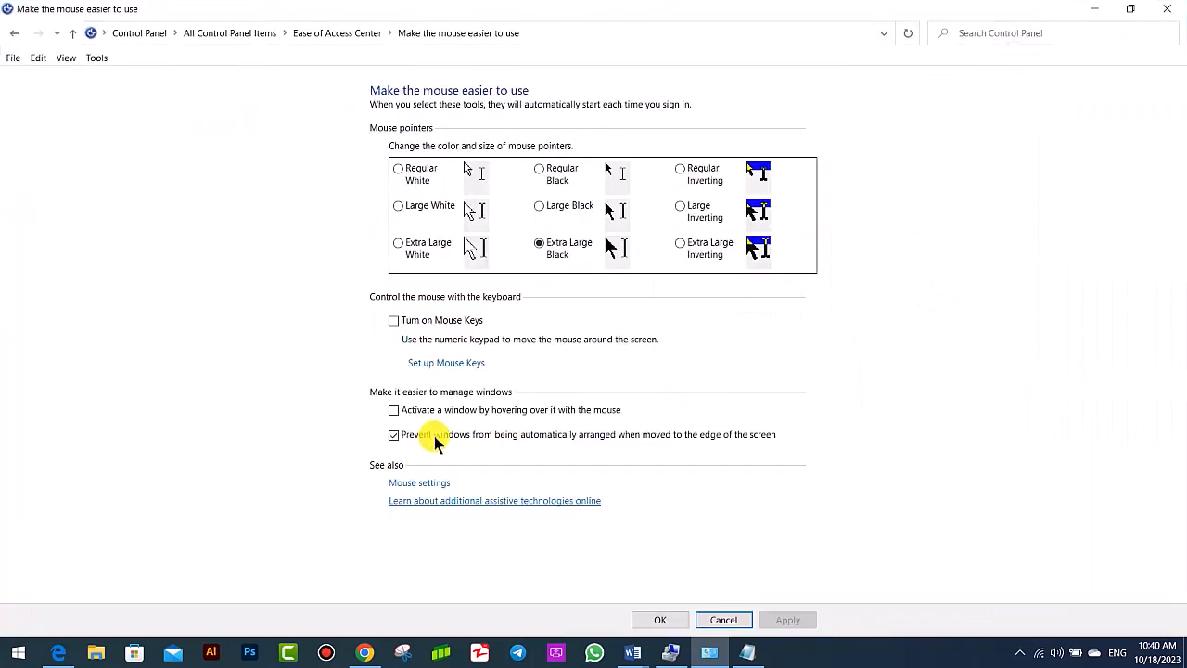
click(435, 434)
click(790, 616)
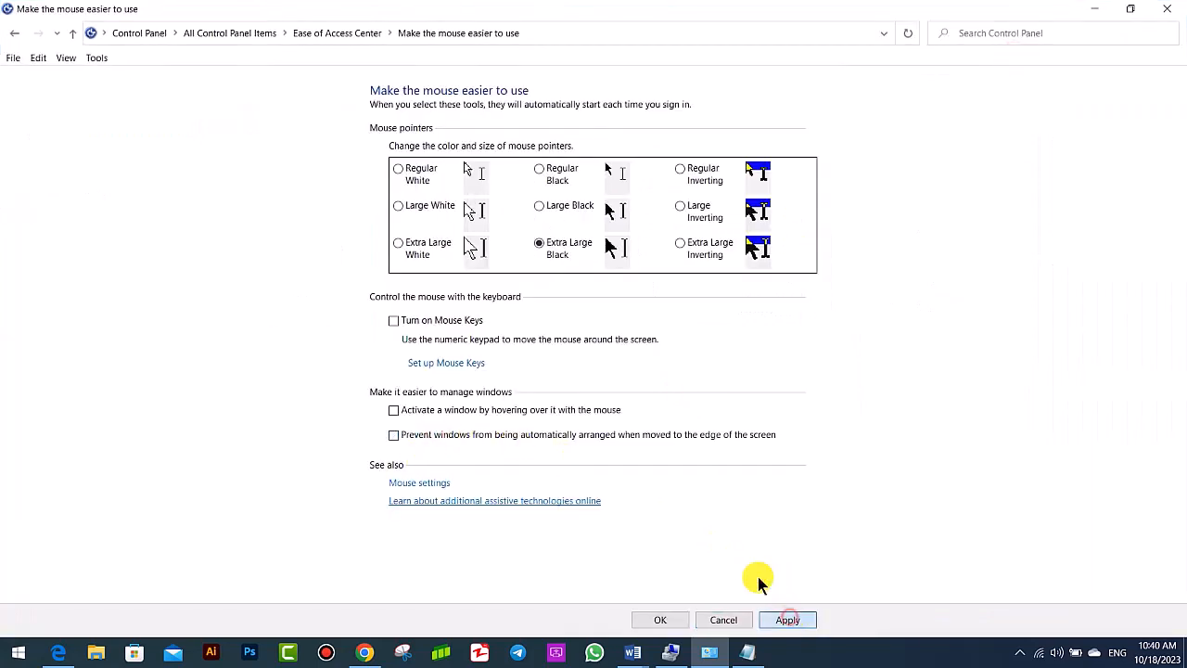
- Open the Make the keyboard easier to use page from the Ease of Access Center and close Notepad without saving
click(7, 34)
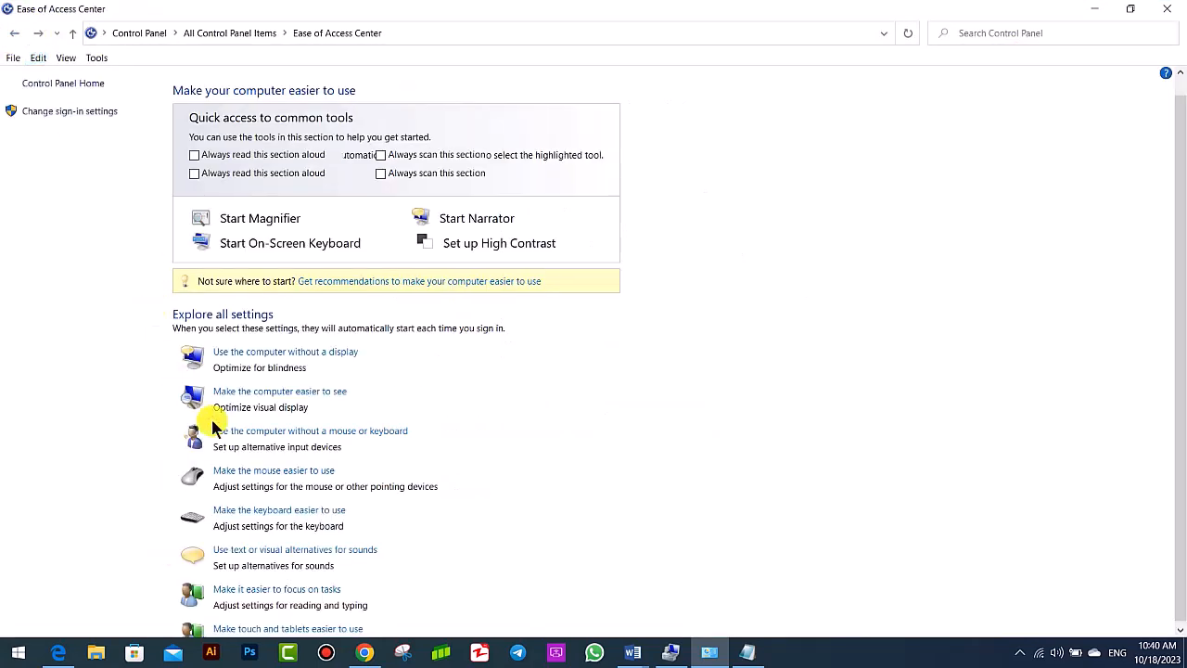
click(296, 486)
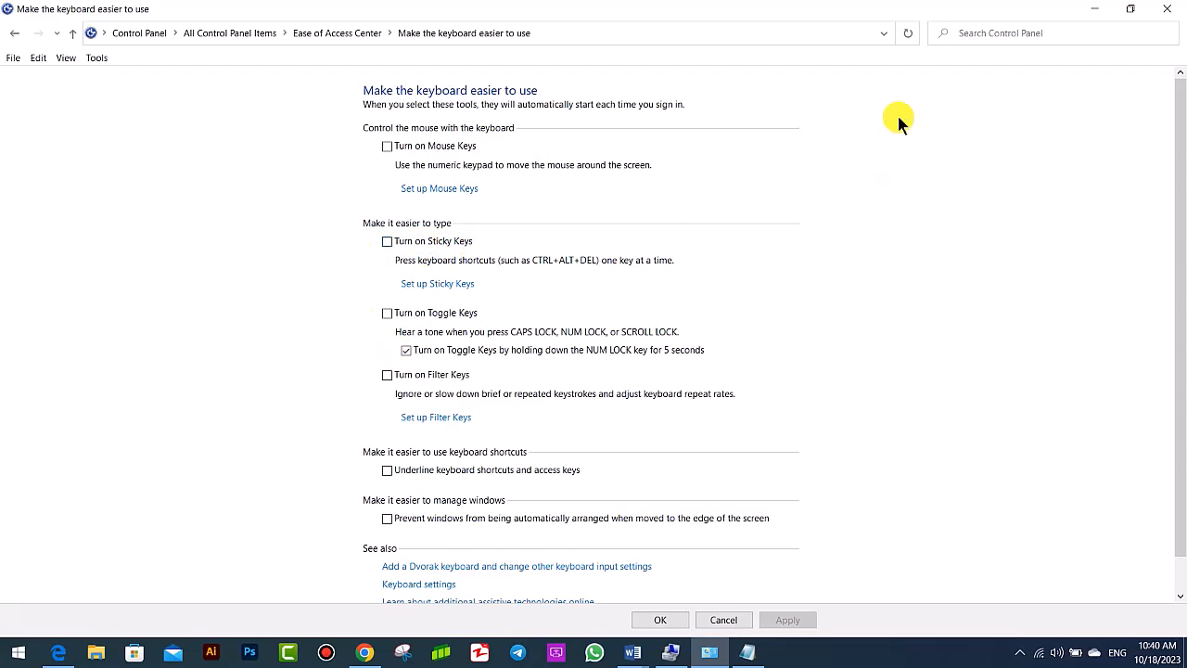
double_click(798, 11)
click(239, 69)
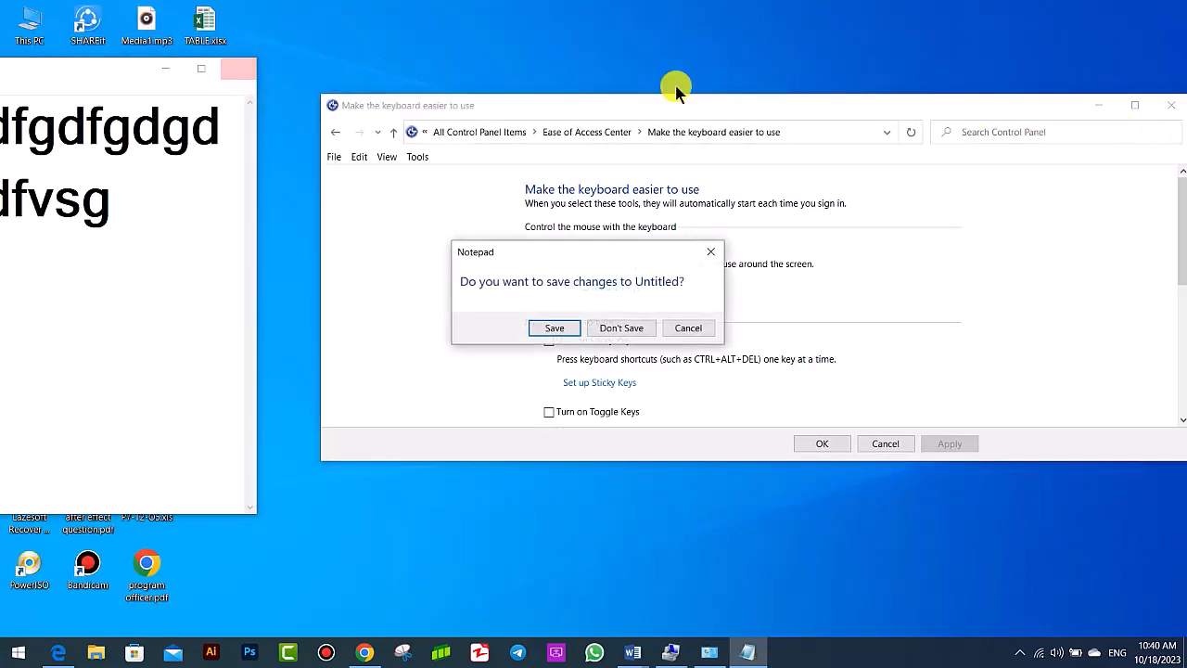
click(621, 328)
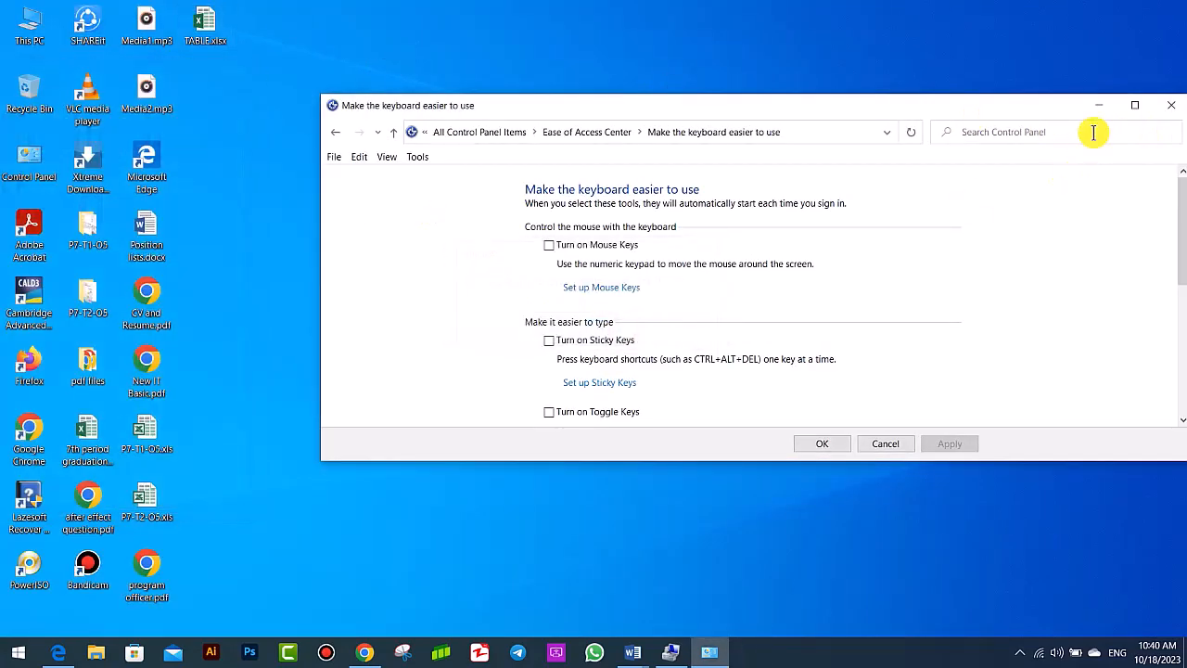
click(1134, 105)
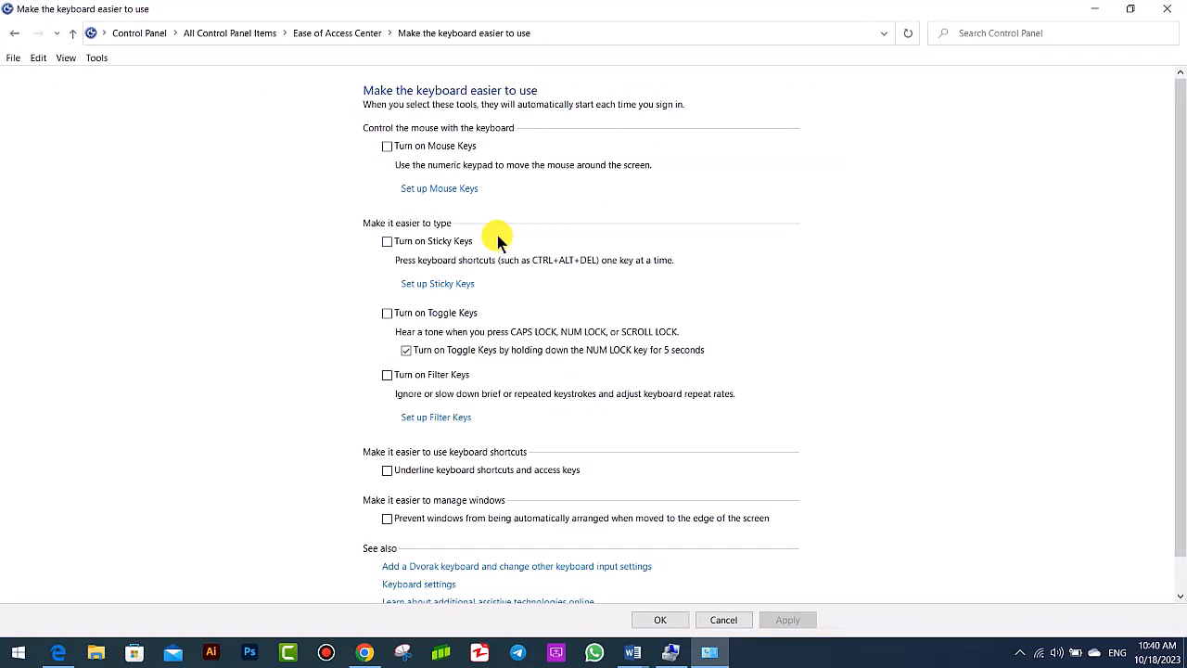
- Open and close the Run dialog twice to demonstrate a normal keyboard shortcut with Sticky Keys off
key(super+r)
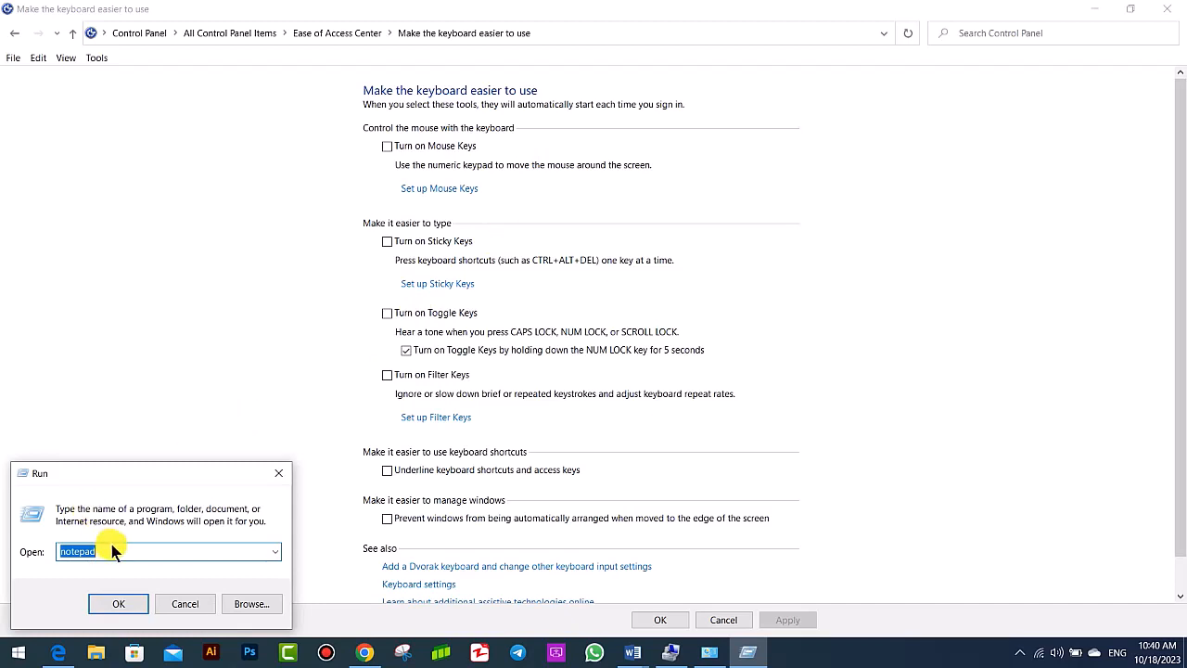
click(277, 475)
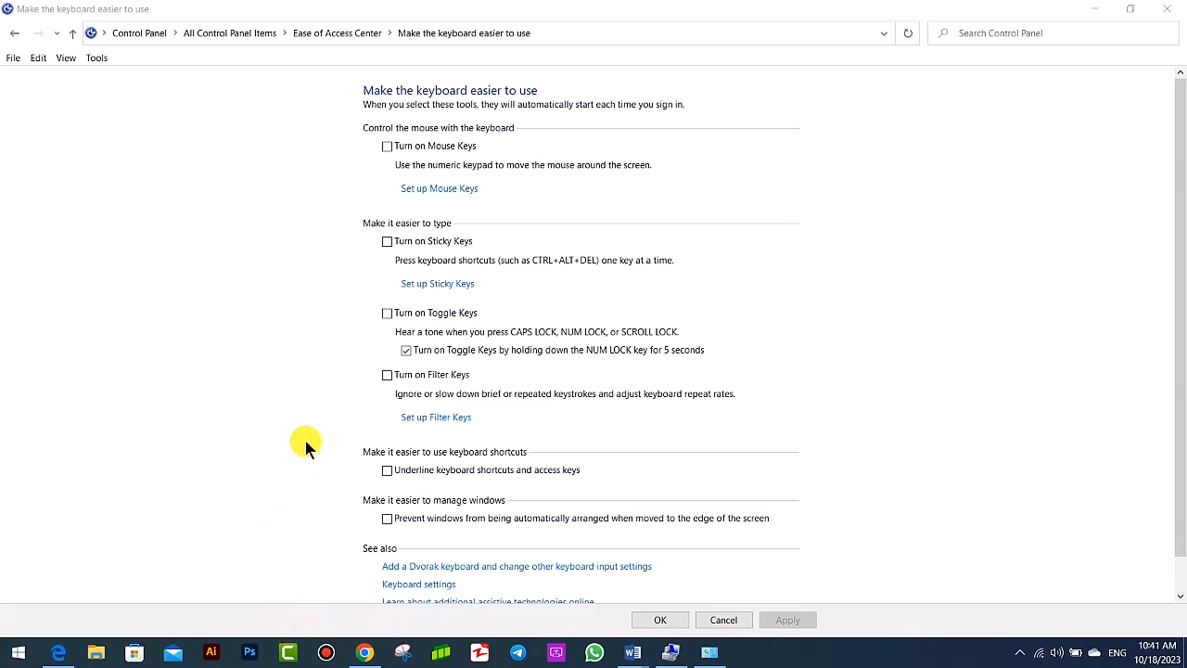
click(190, 145)
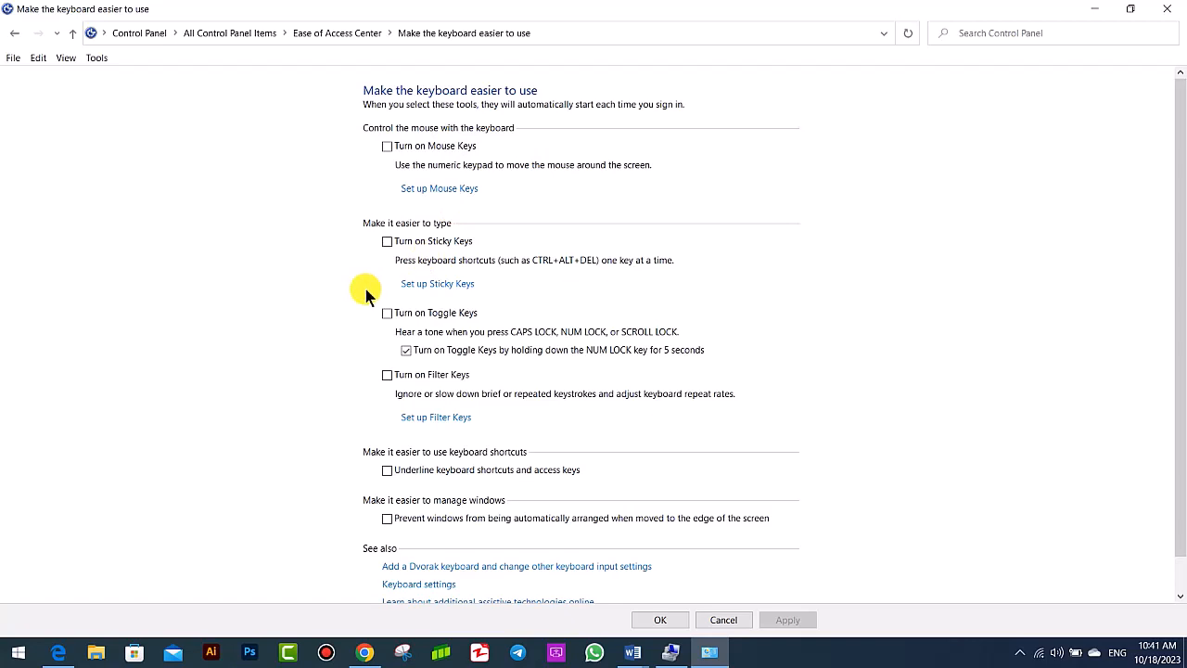
key(super+r)
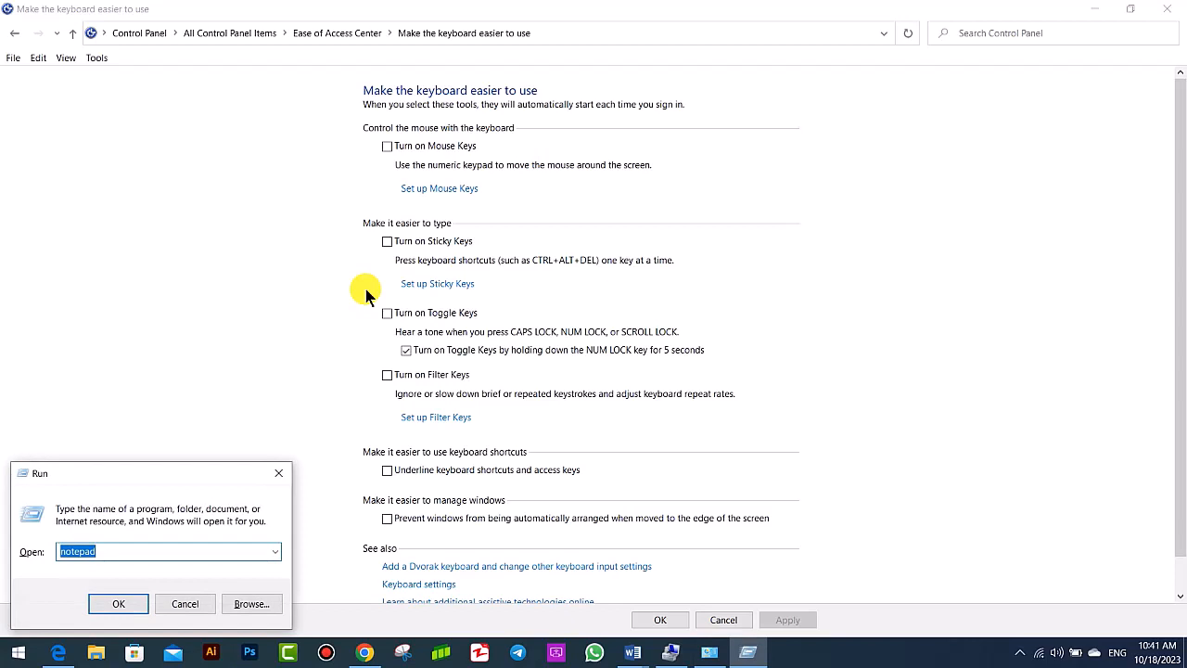
click(279, 473)
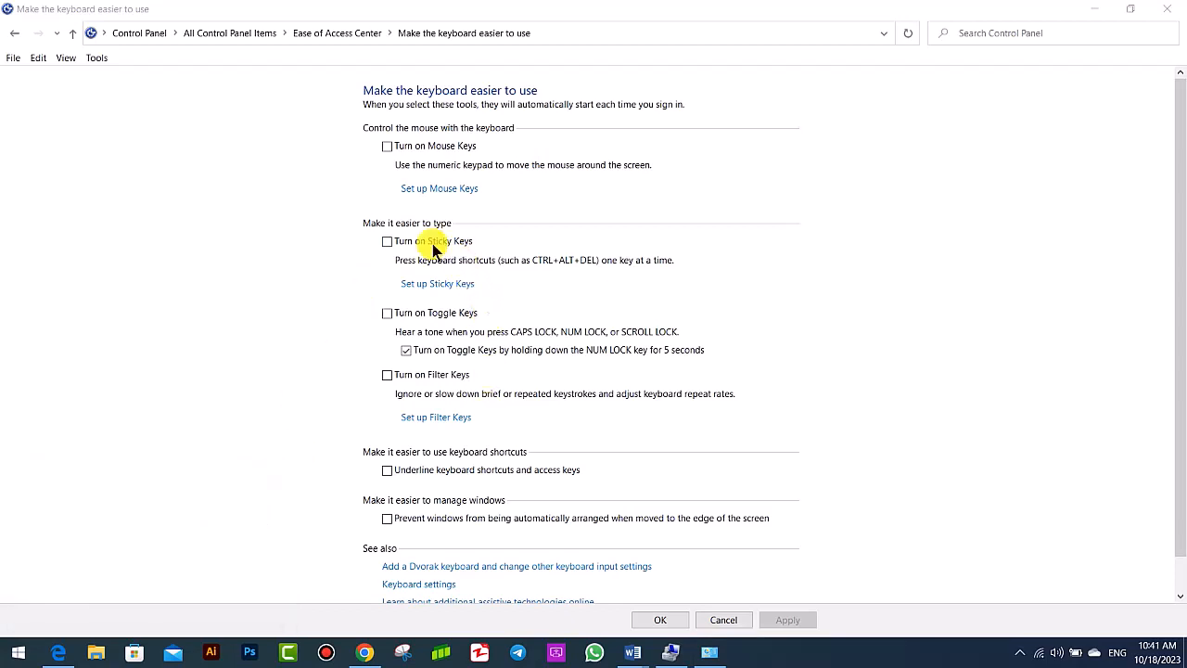
- Turn on Sticky Keys and apply it, and test one-key-at-a-time shortcuts by opening and closing the Run dialog and Project pane
click(388, 242)
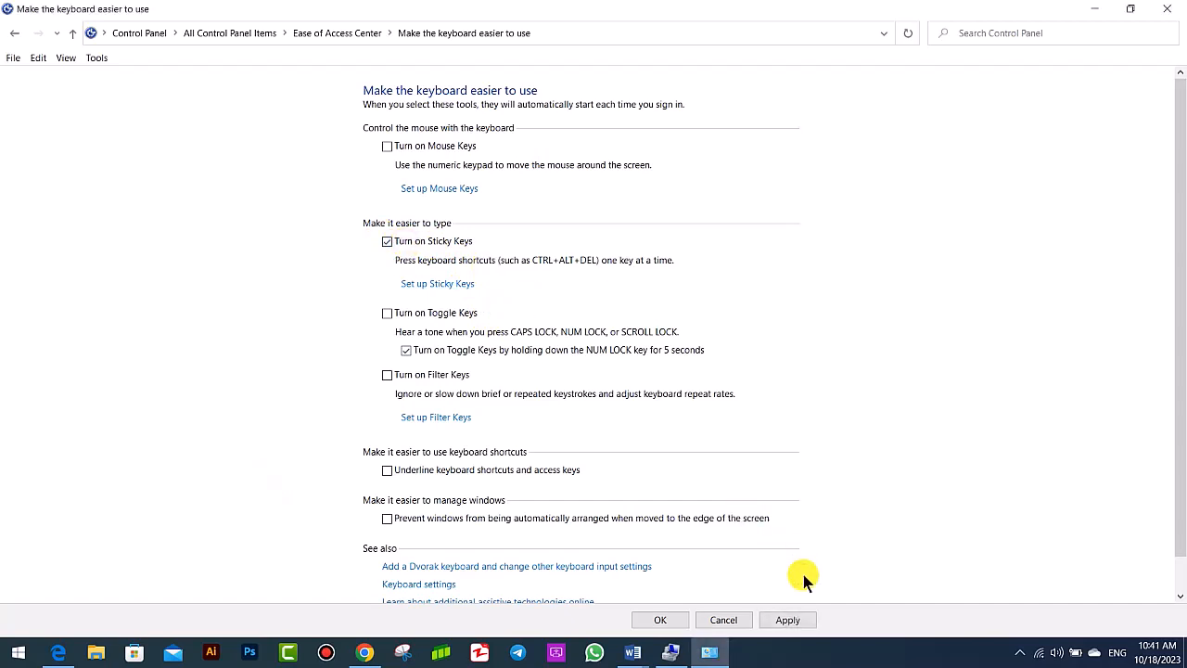
click(790, 621)
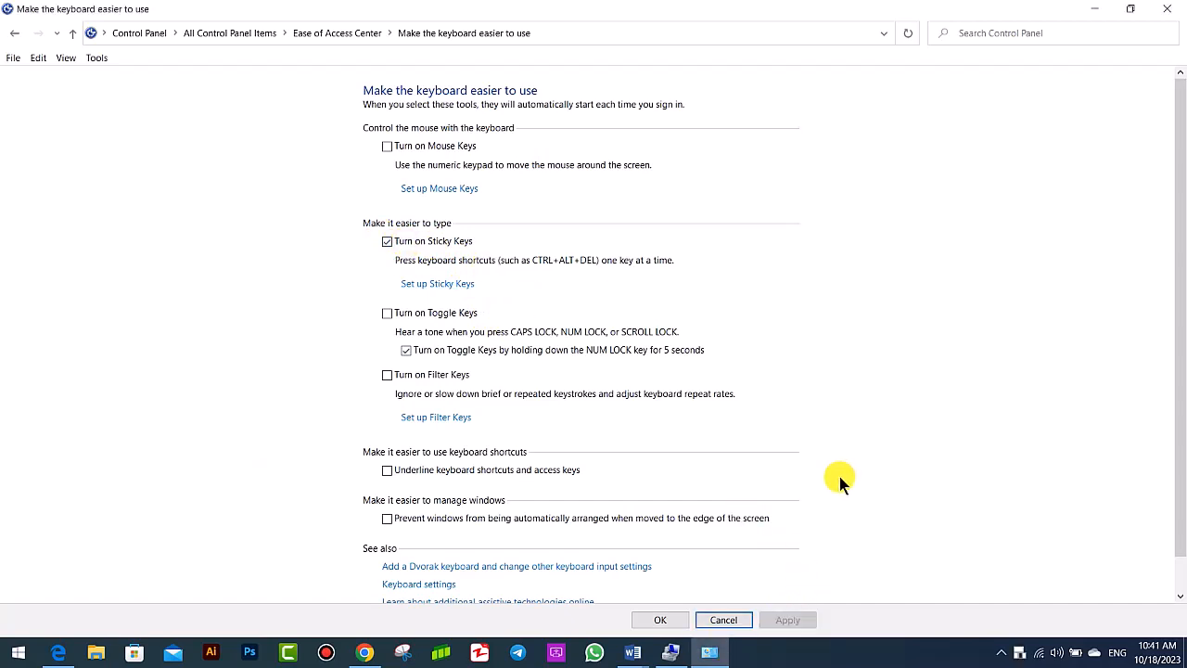
key(super+r)
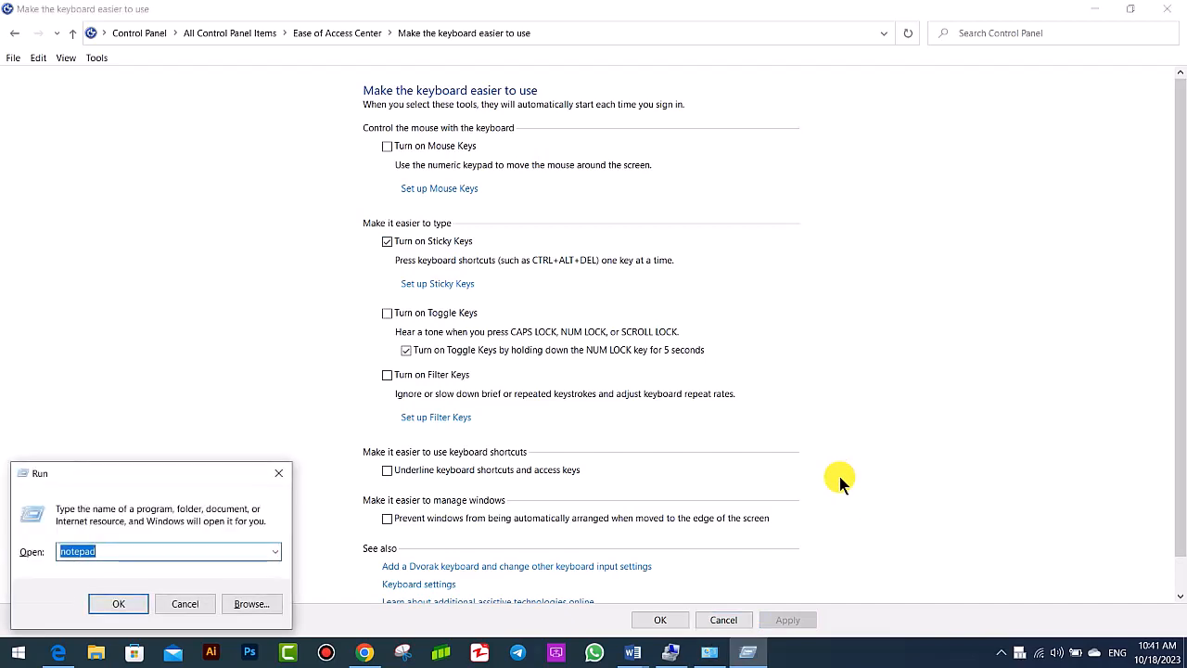
click(278, 473)
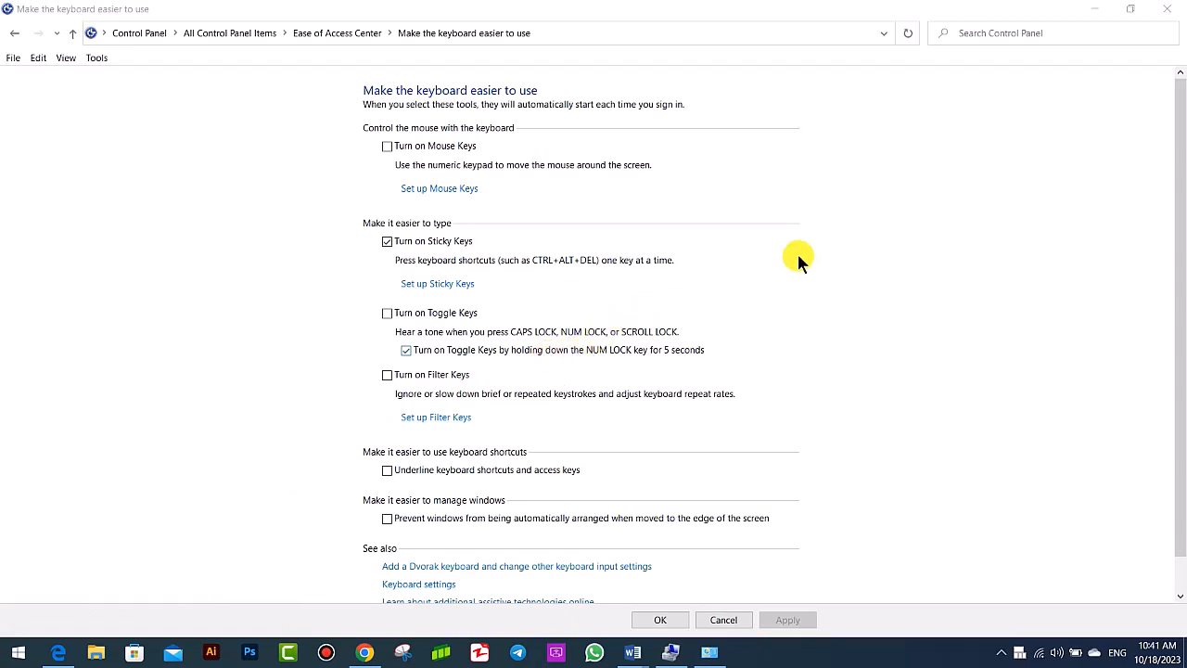
key(super+p)
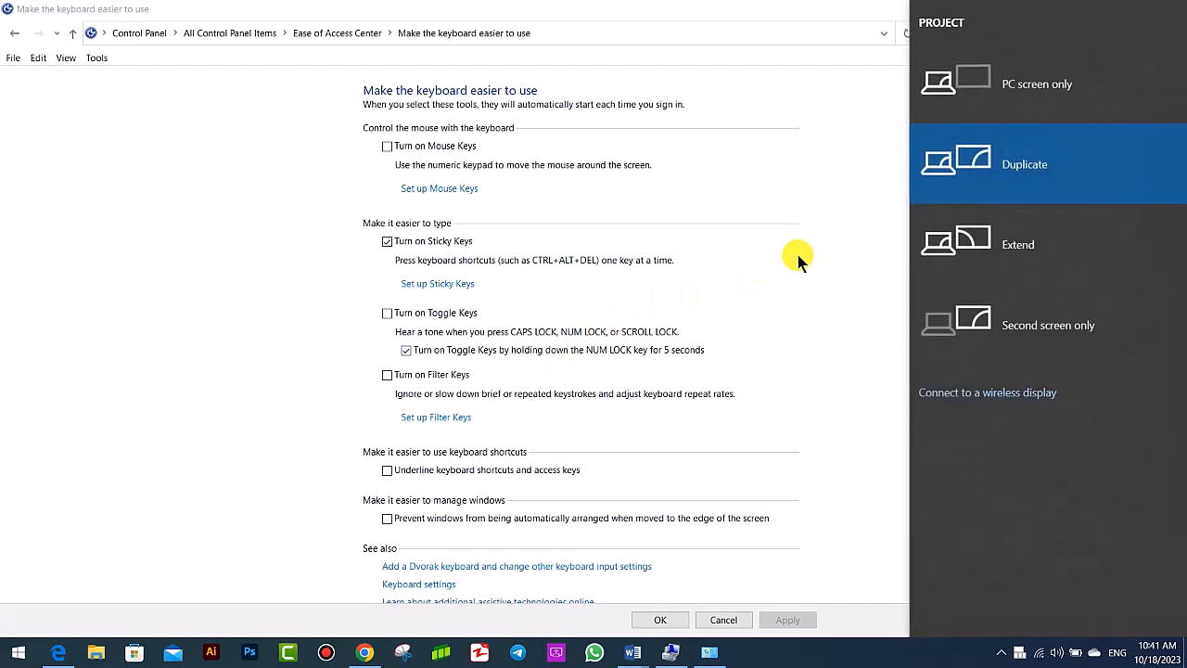
key(Escape)
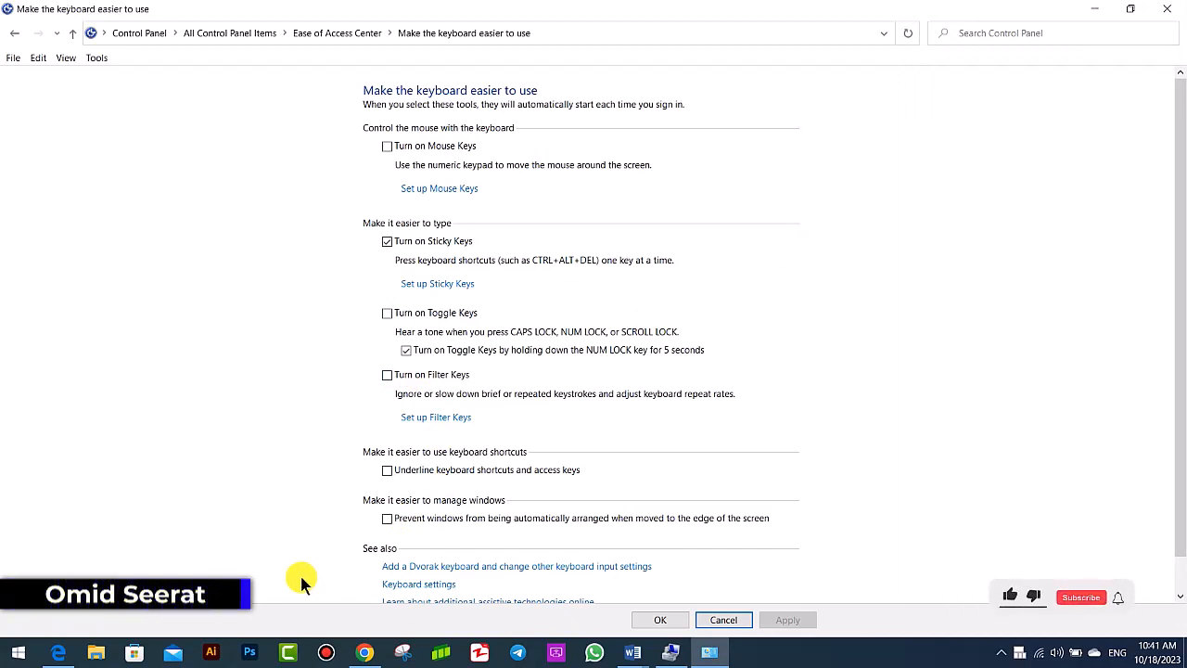
- Turn off Sticky Keys and apply the change
click(388, 243)
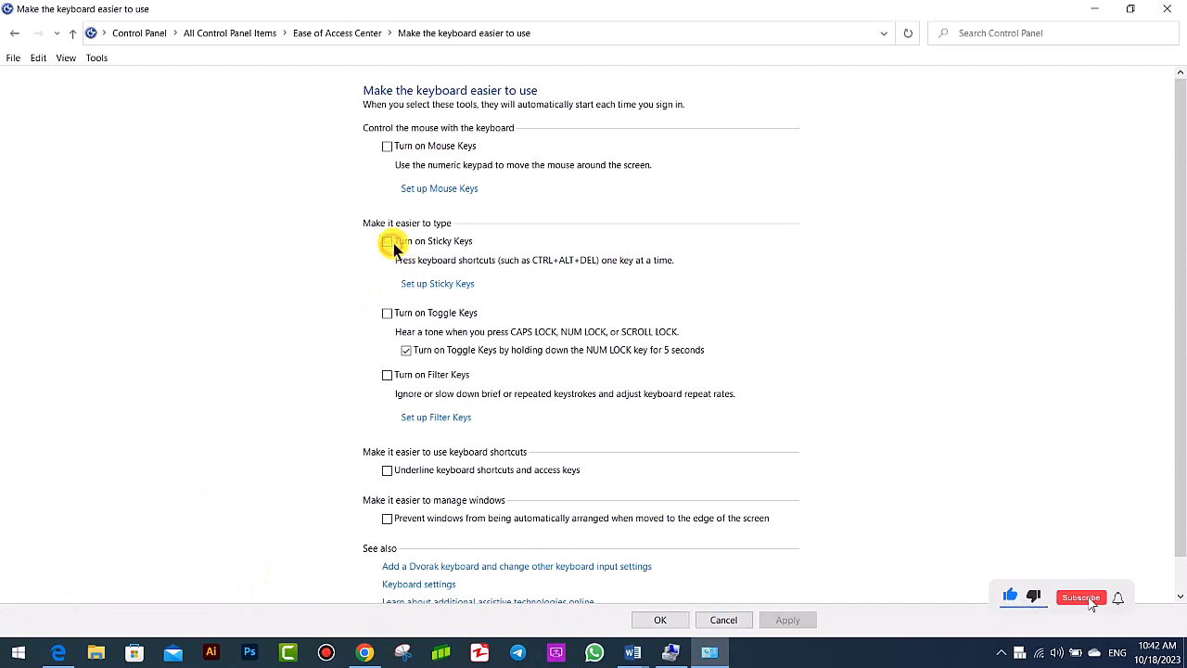
click(807, 620)
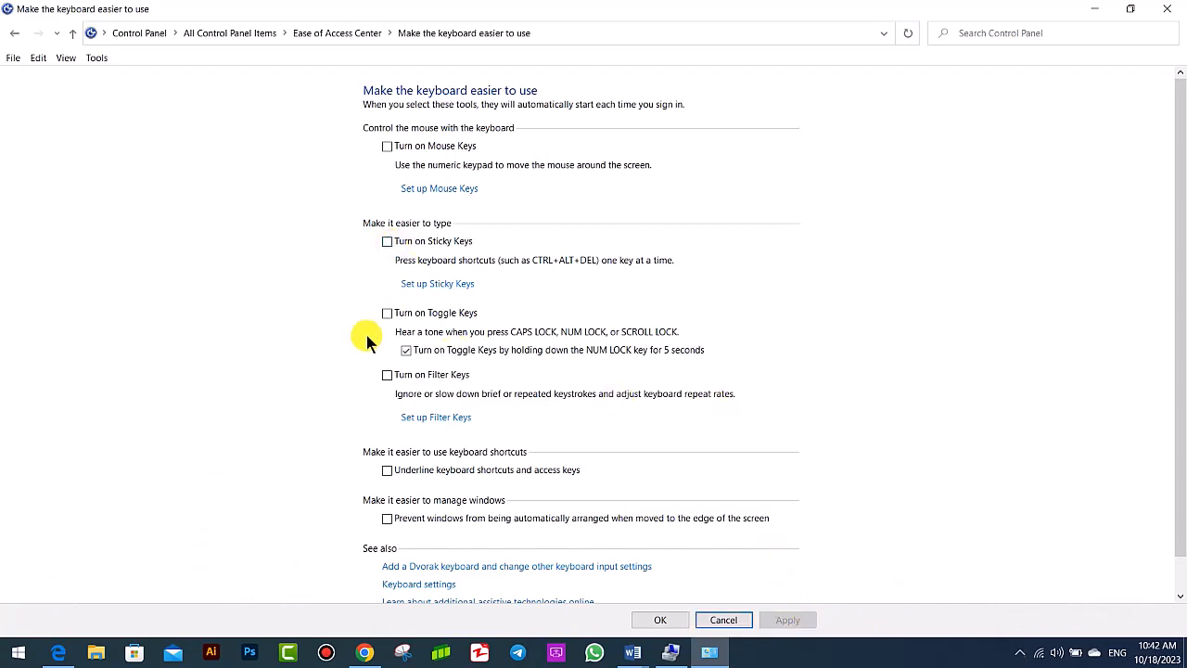
- Turn on Toggle Keys and apply the setting, and turn Toggle Keys back off and apply that change
click(416, 316)
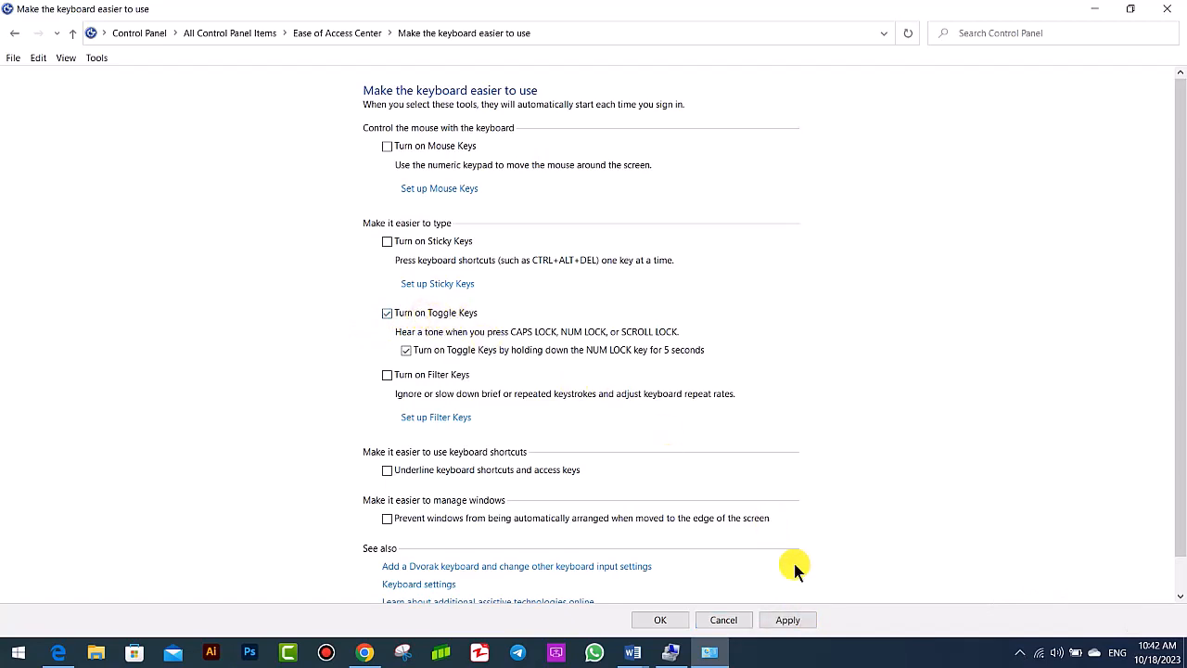
click(787, 620)
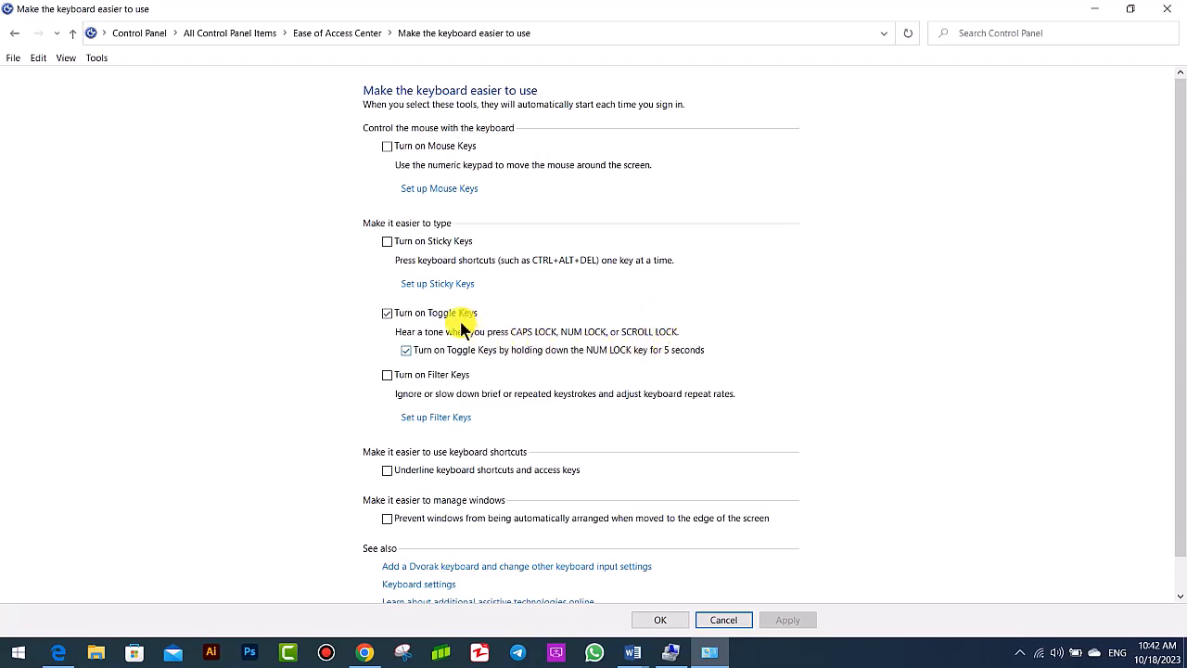
click(387, 313)
click(788, 621)
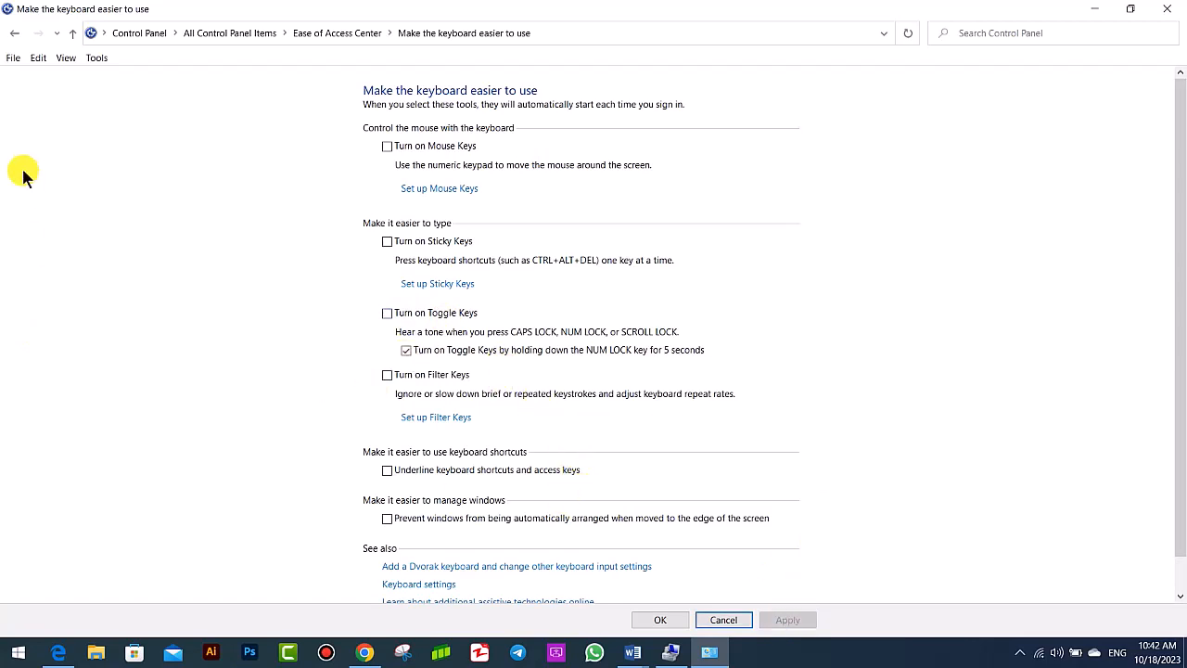
- Return from the keyboard settings to All Control Panel Items and open the AutoPlay page
click(14, 32)
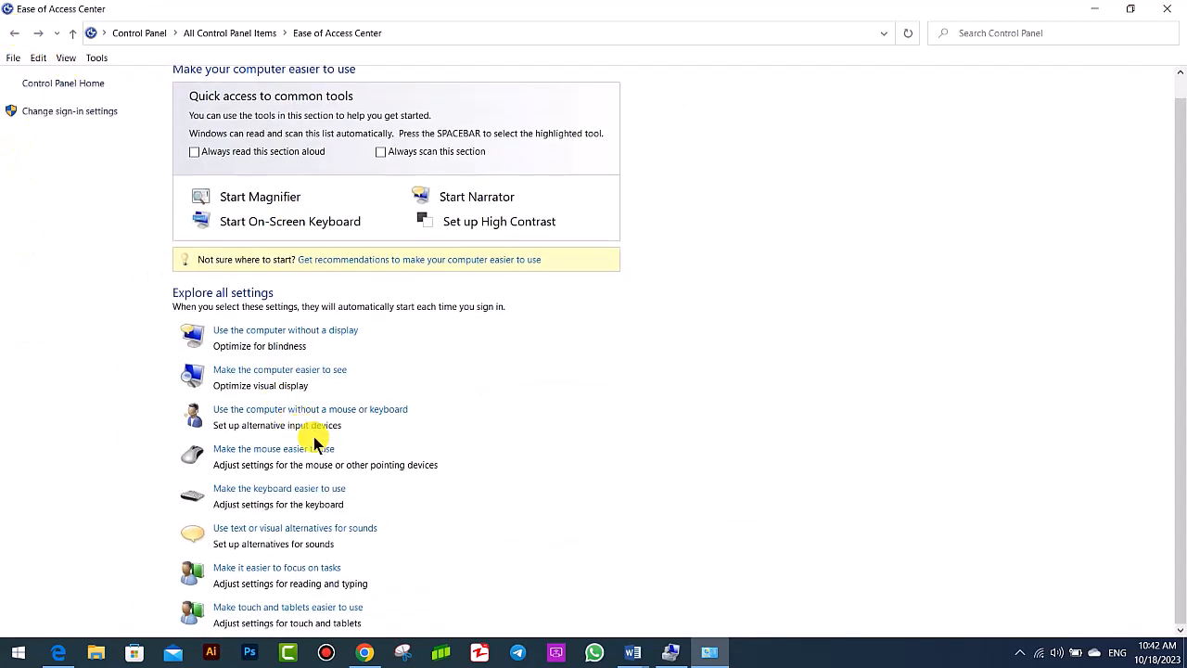
click(15, 33)
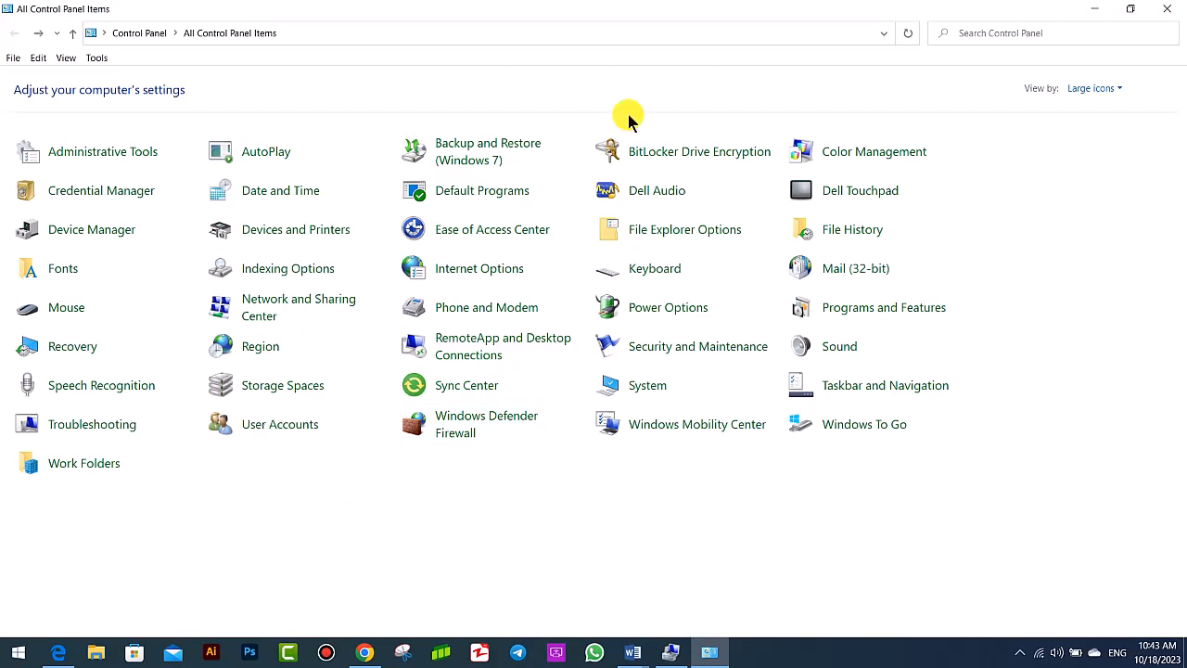
click(270, 155)
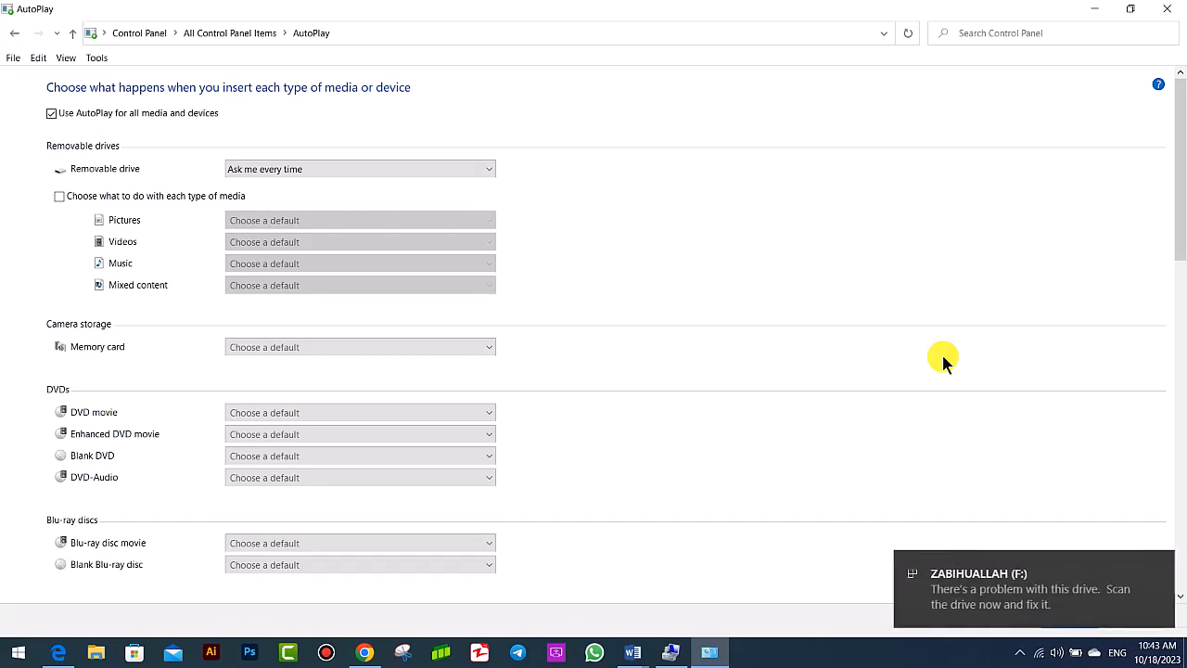
- Open and close the scan-and-fix prompt for the F: drive, and view and dismiss its list of AutoPlay actions
click(1028, 593)
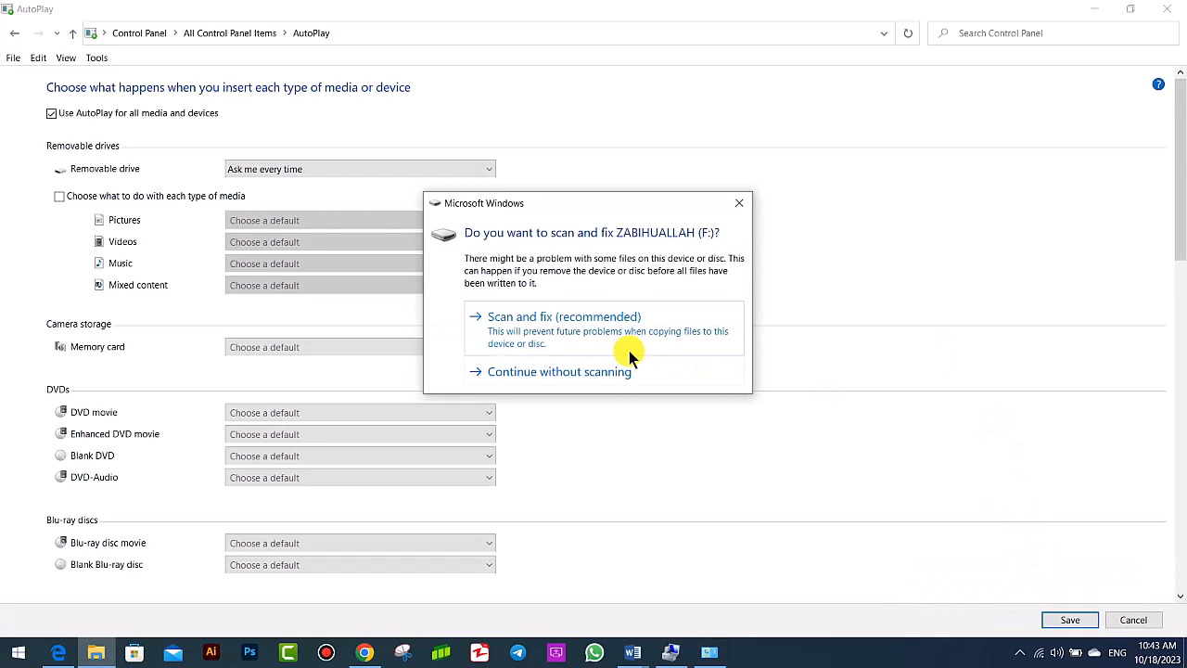
click(739, 202)
click(1043, 596)
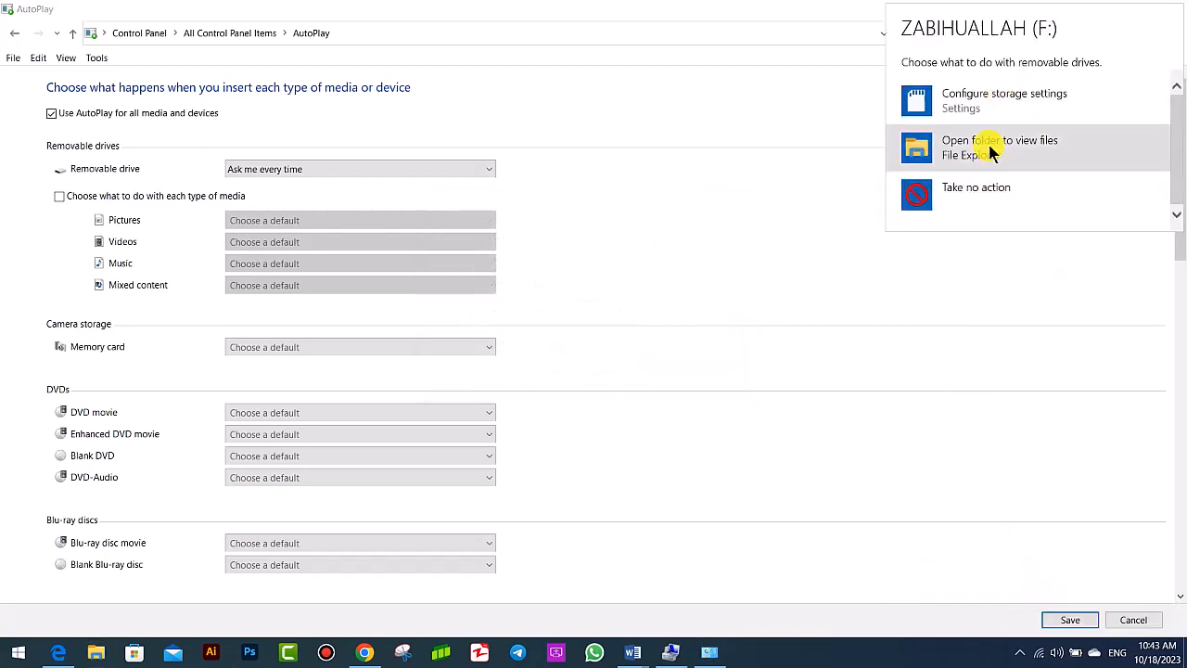
click(727, 172)
- Set the removable drive default to Open folder to view files (File Explorer), save it, and show the desktop before returning to Control Panel
click(253, 172)
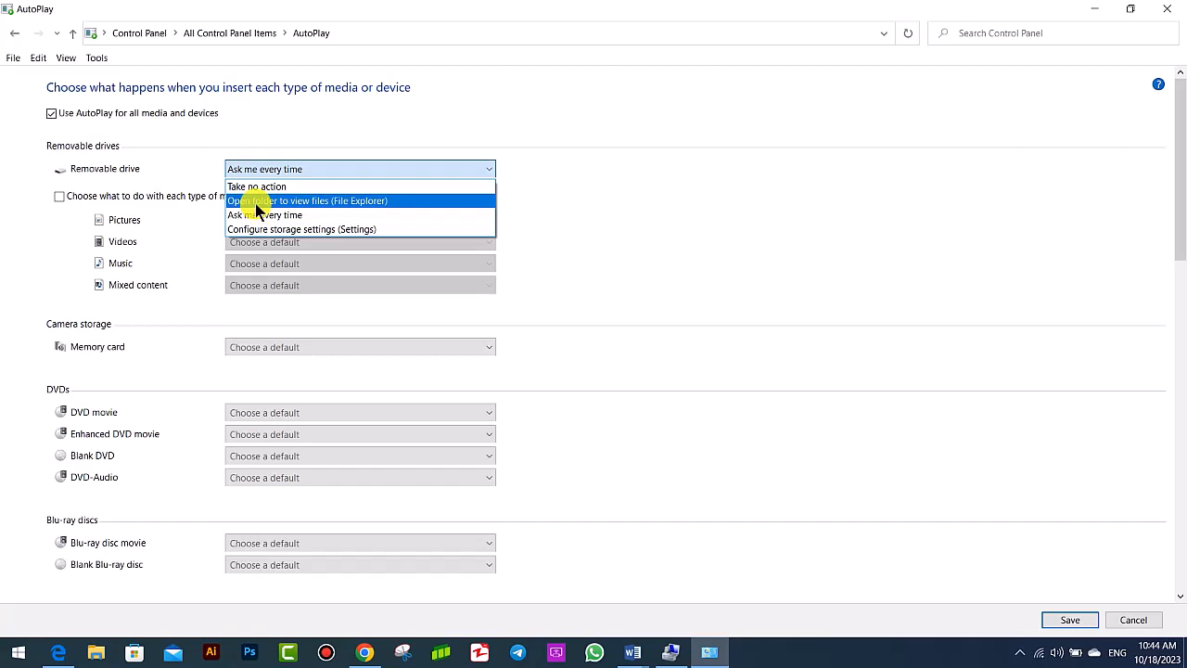
click(255, 203)
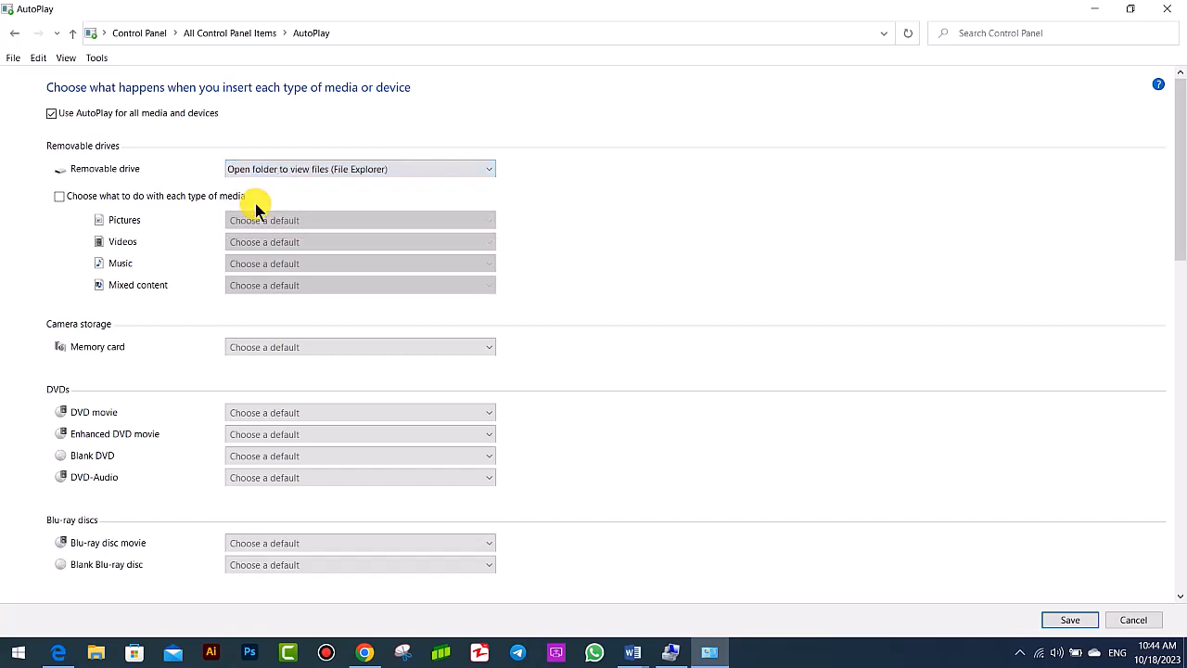
click(1071, 619)
click(1184, 654)
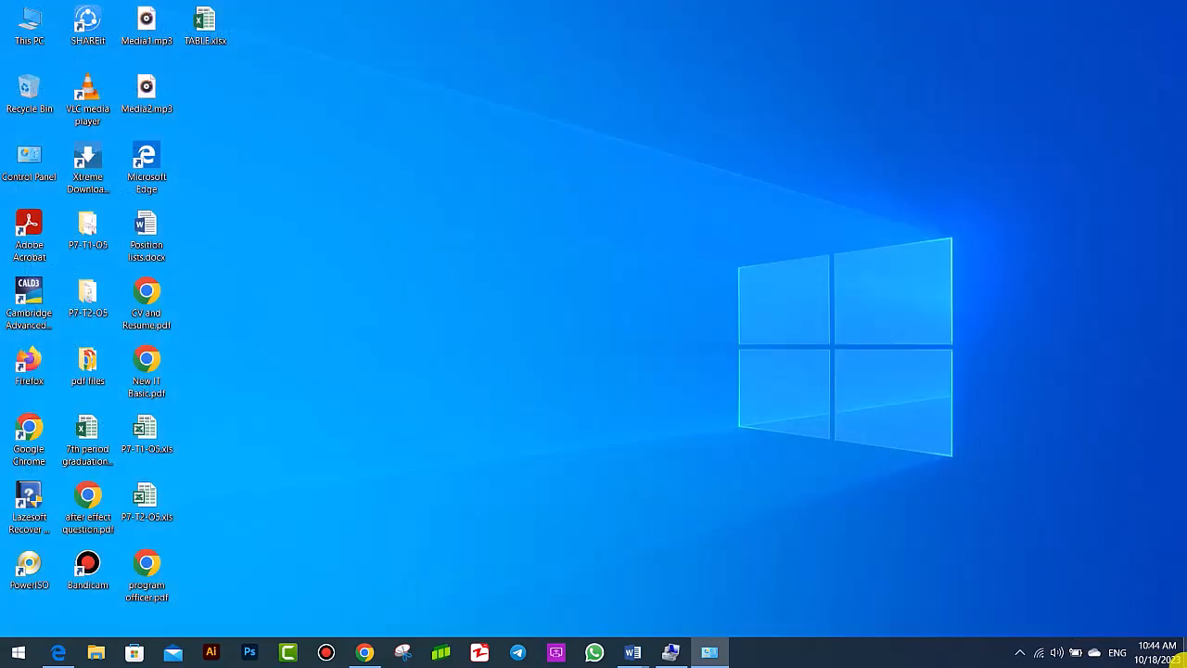
click(1184, 654)
click(1183, 653)
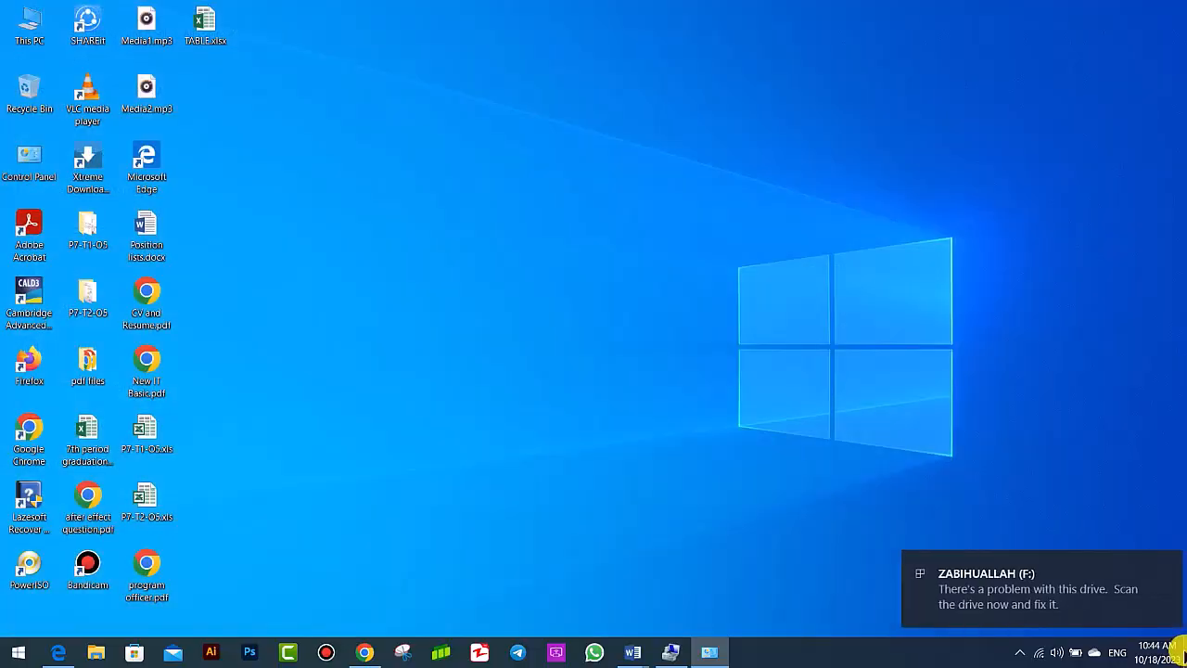
click(1182, 652)
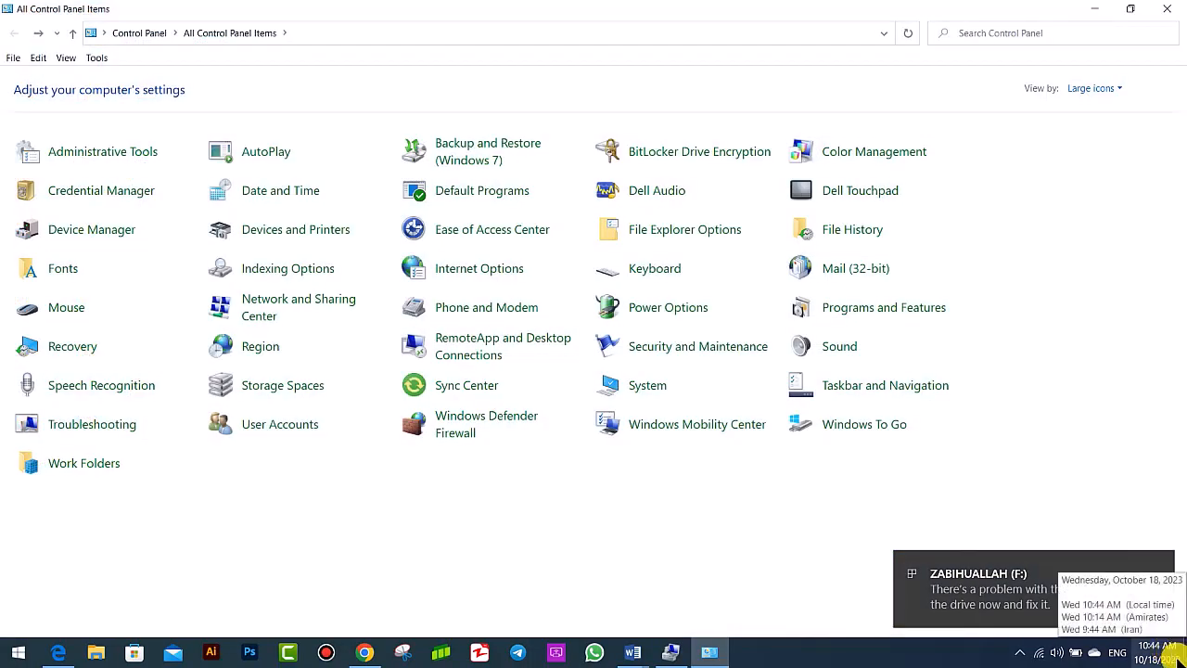
- Reopen AutoPlay, save Open folder to view files (File Explorer) again for removable drives, and close the F: drive's folder window
click(259, 154)
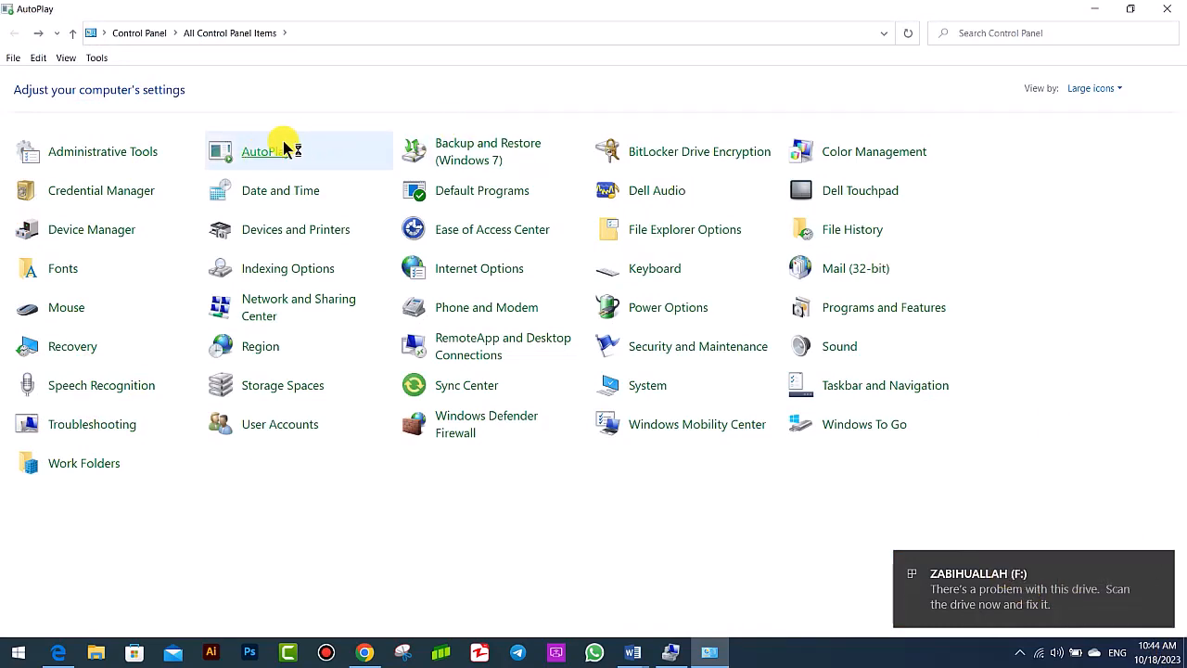
click(325, 167)
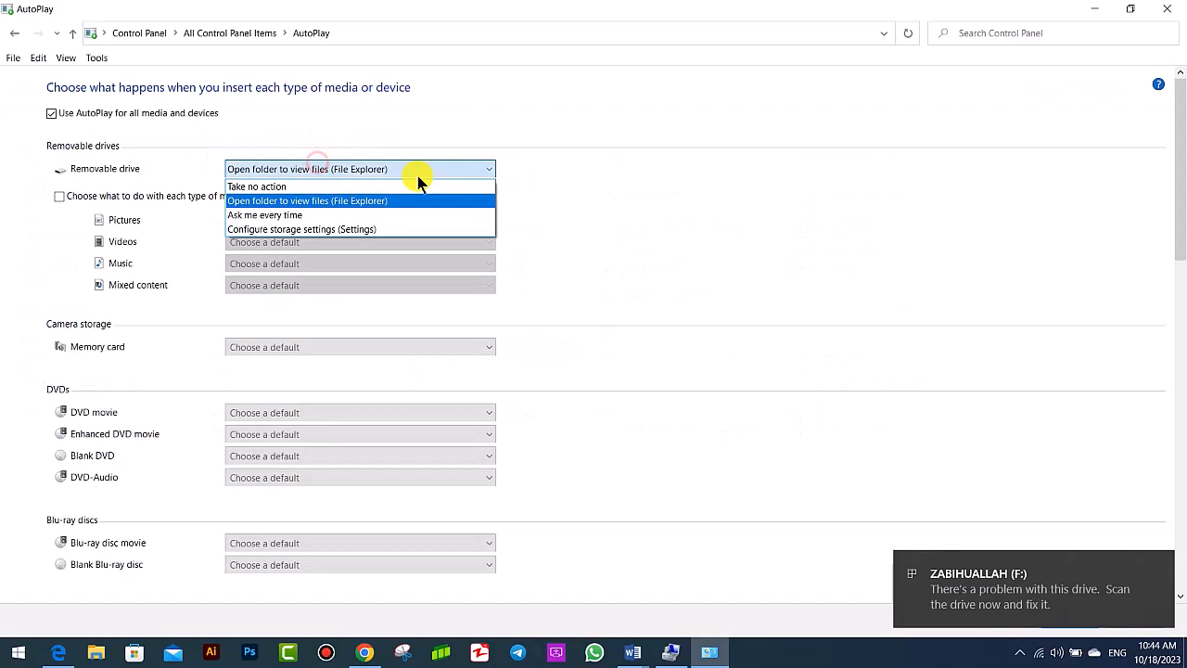
click(312, 198)
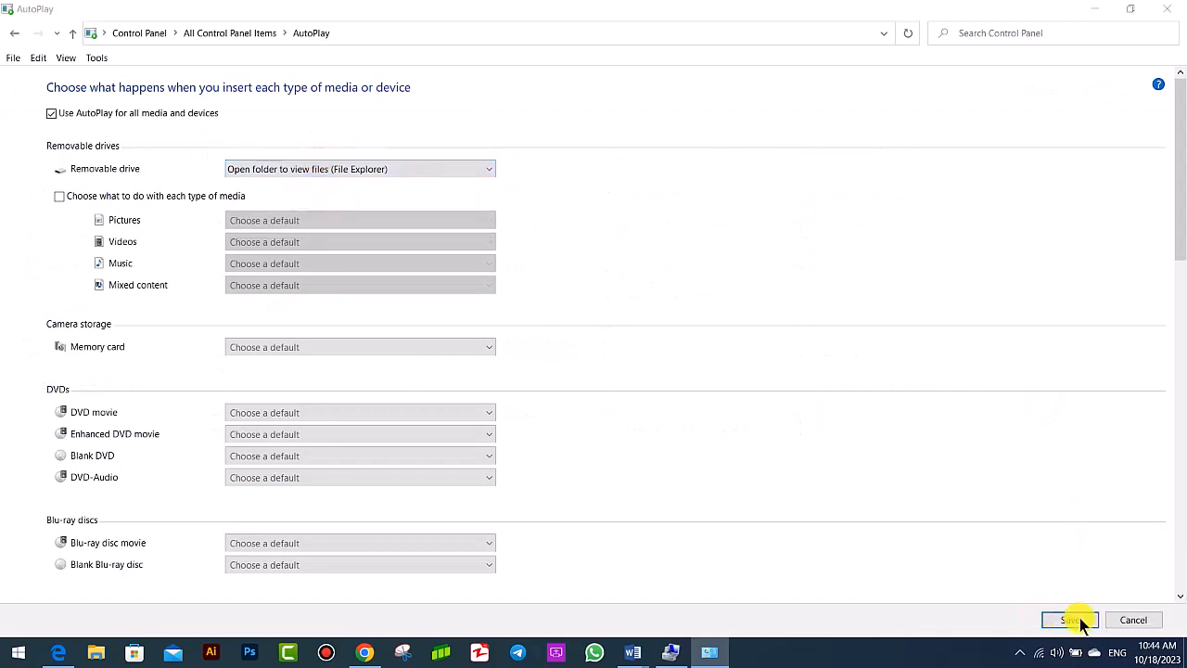
click(1076, 619)
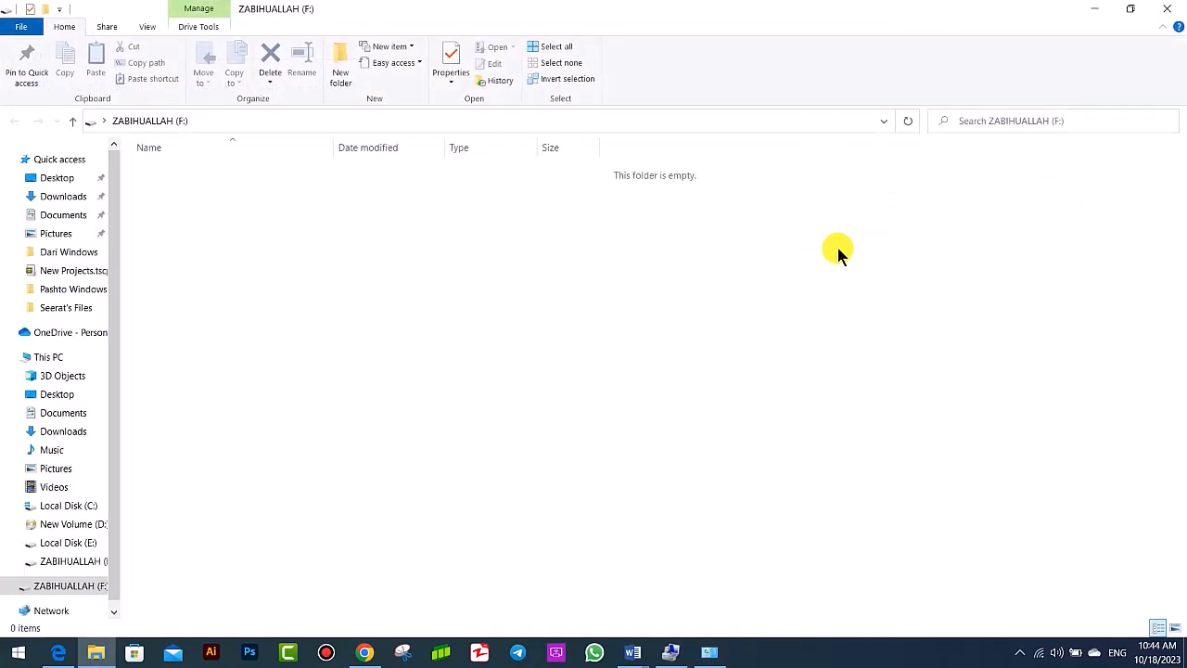
click(1130, 9)
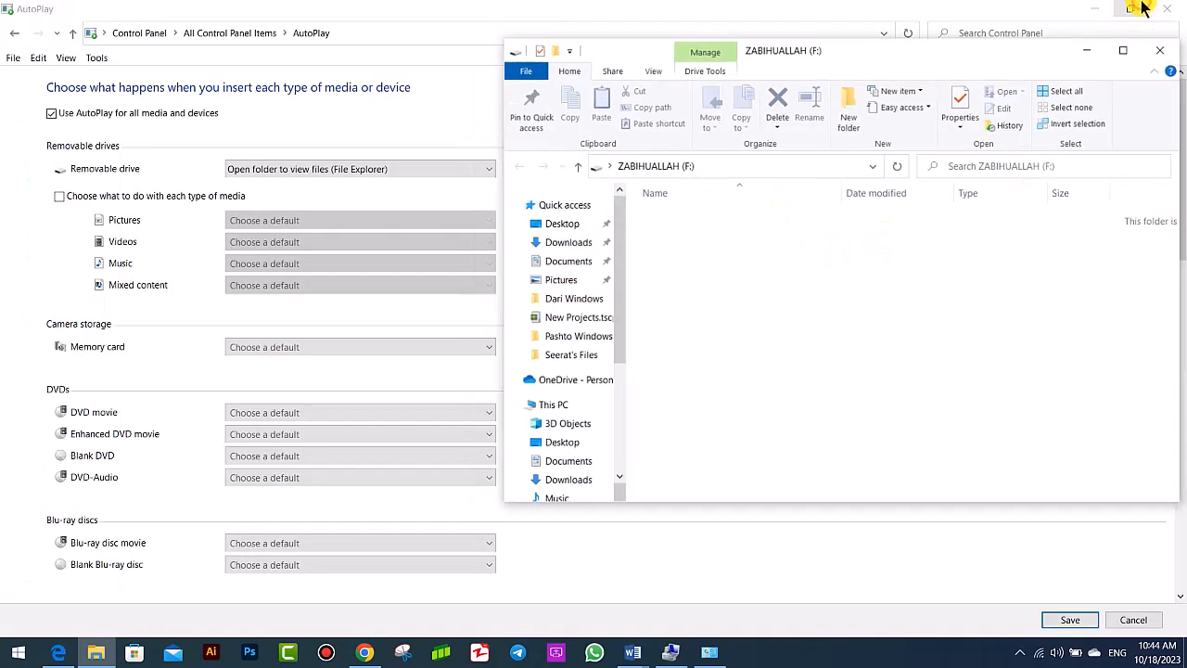
click(1166, 54)
- Set the removable drive default to Take no action, save it, and reopen AutoPlay to select the same option again
click(224, 171)
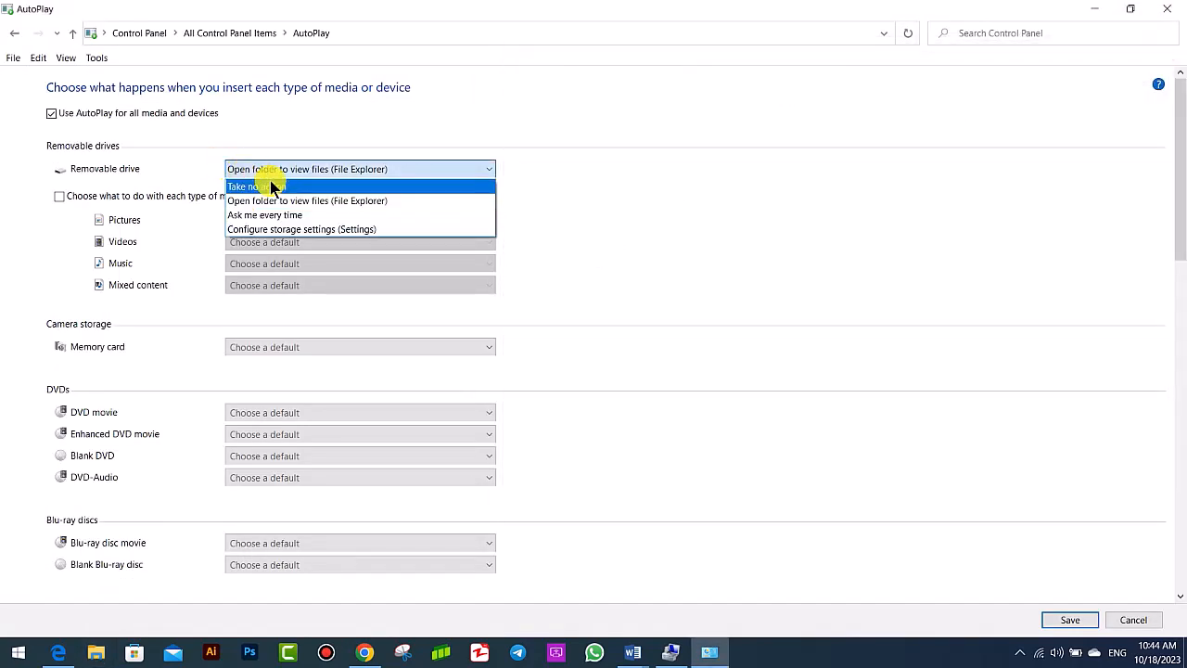
click(280, 187)
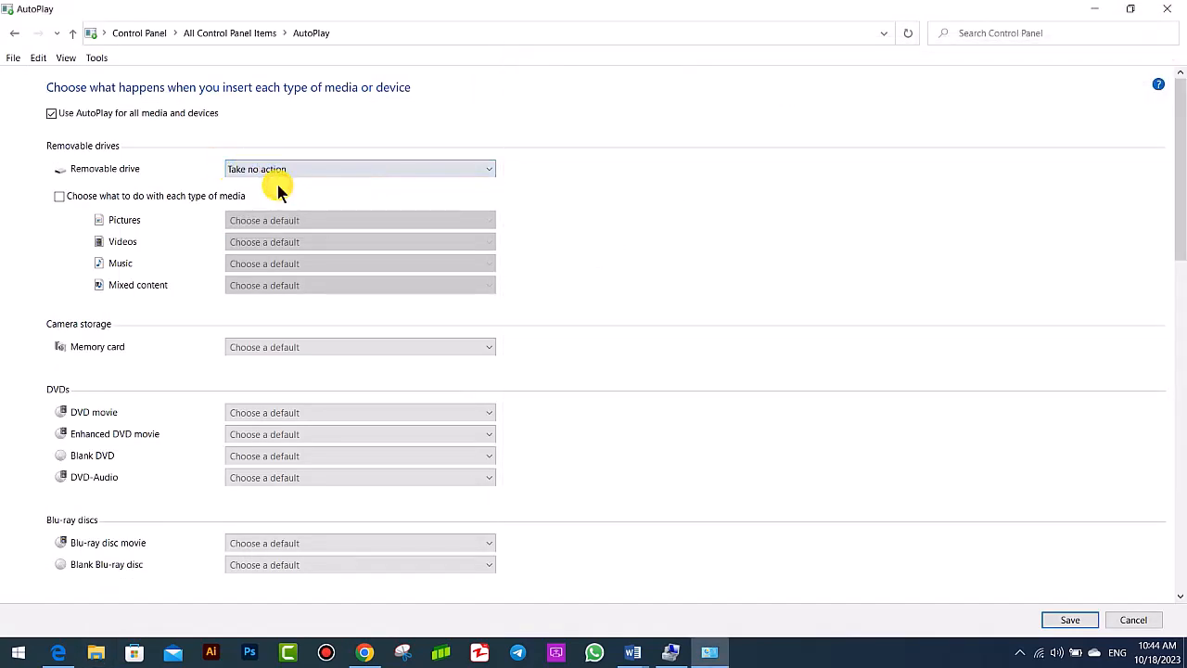
click(1076, 620)
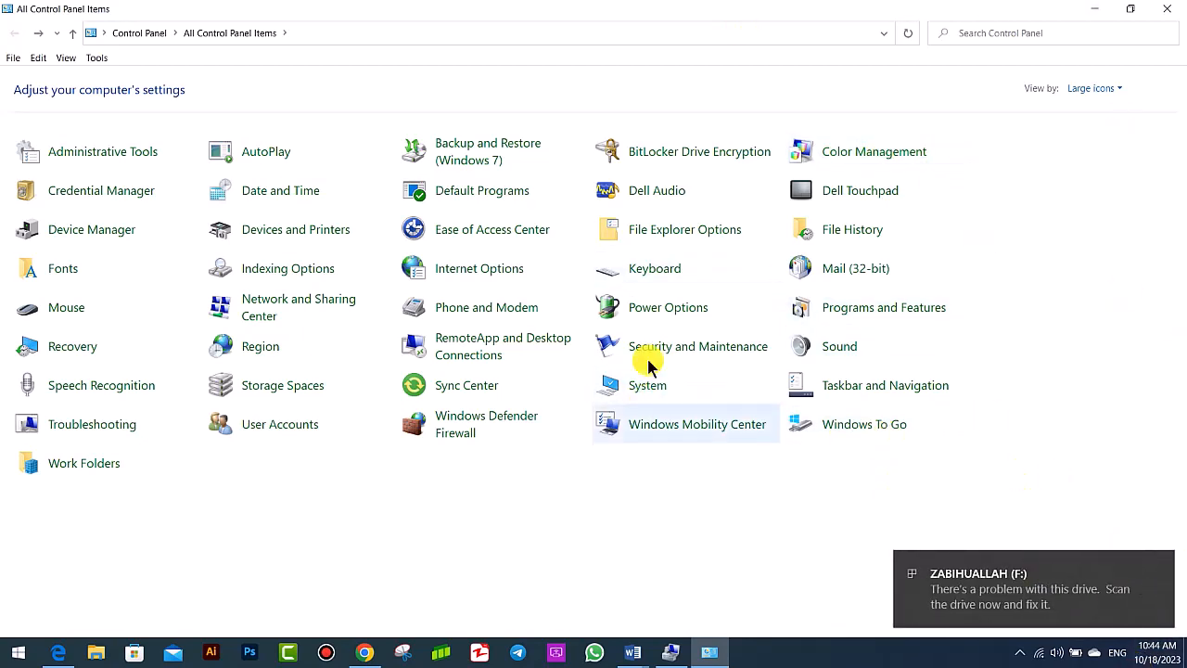
click(256, 153)
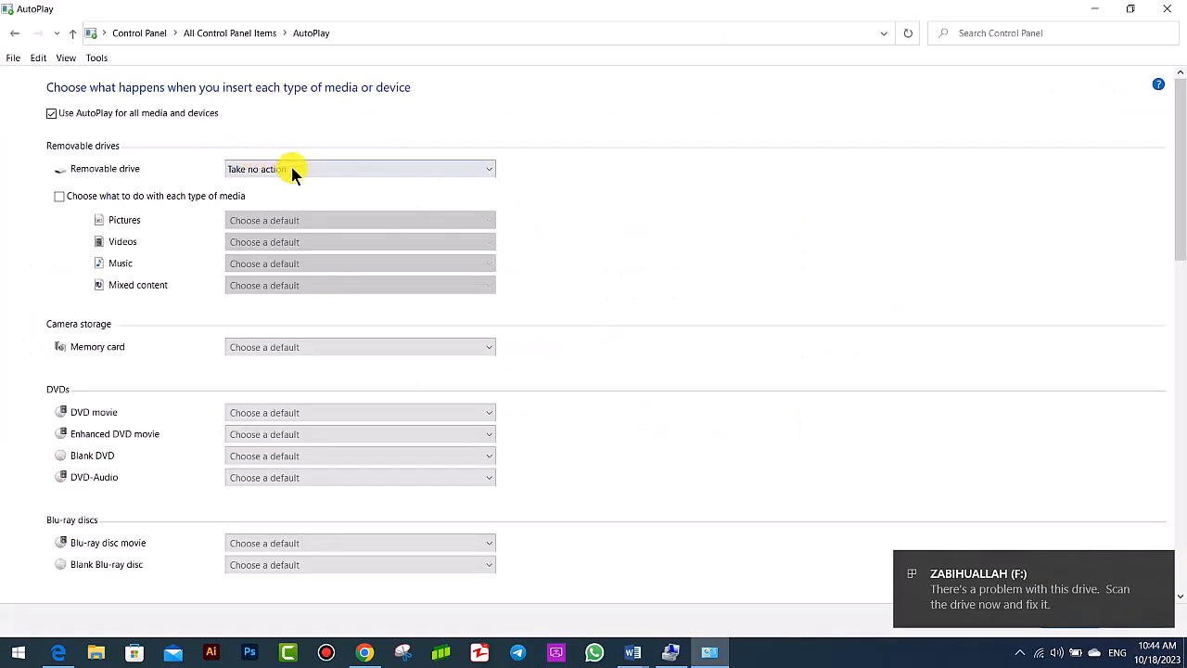
click(292, 170)
click(284, 187)
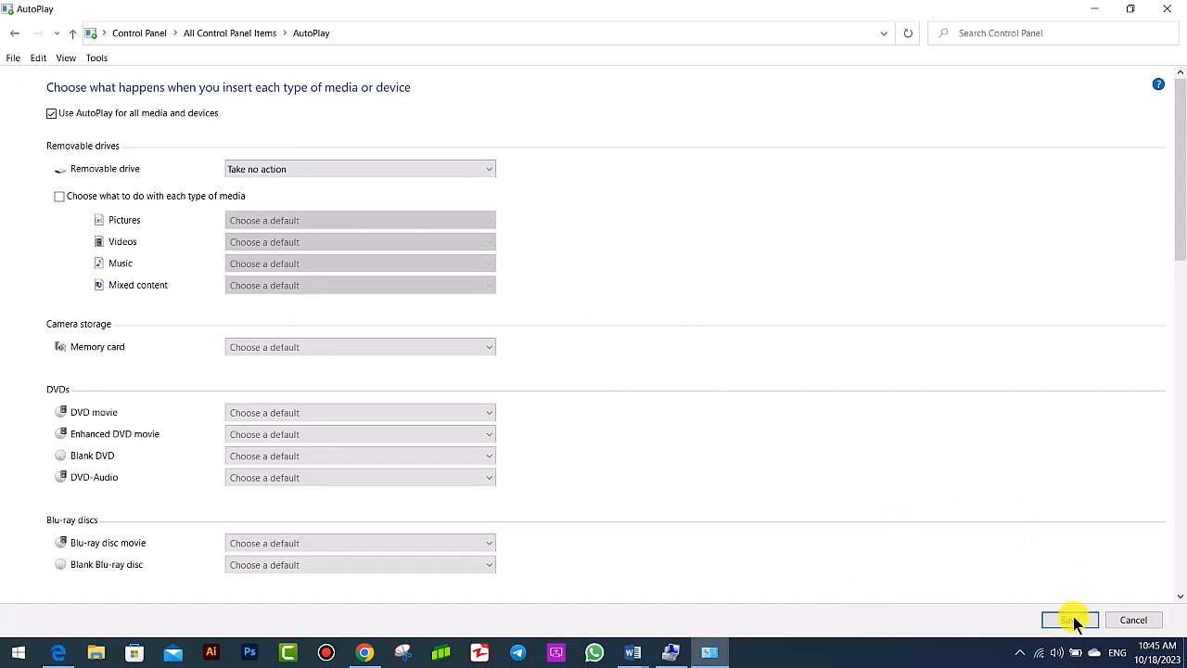
- Set the removable drive's AutoPlay default to Ask me every time and save the change
click(293, 168)
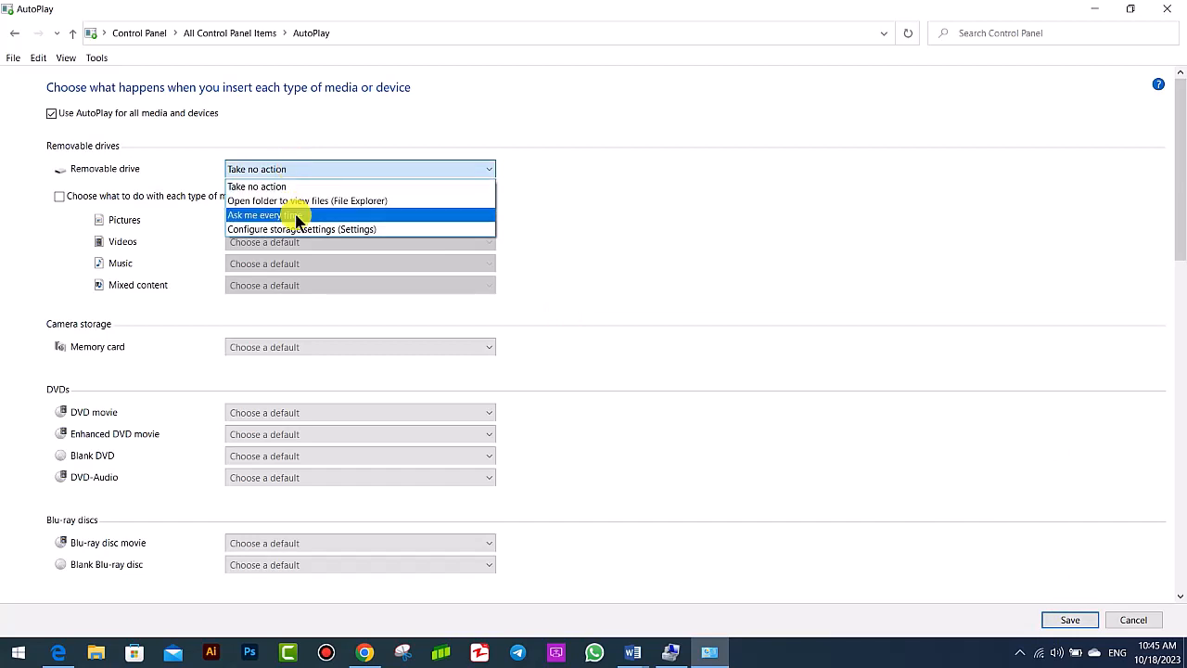
click(285, 216)
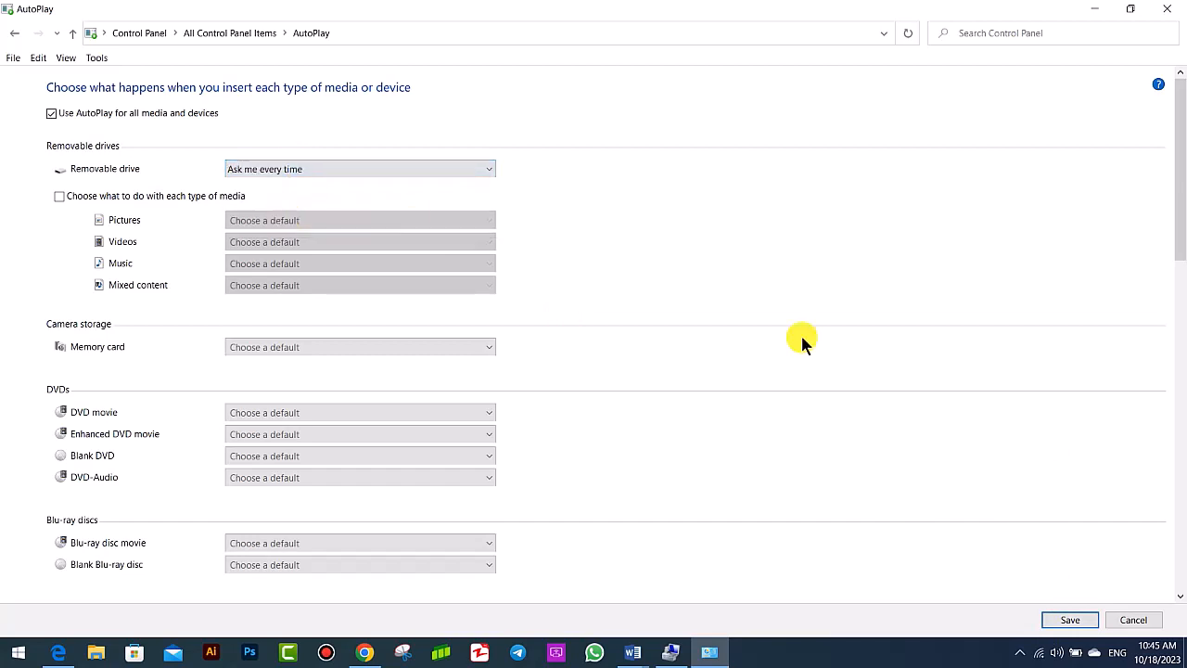
click(1070, 621)
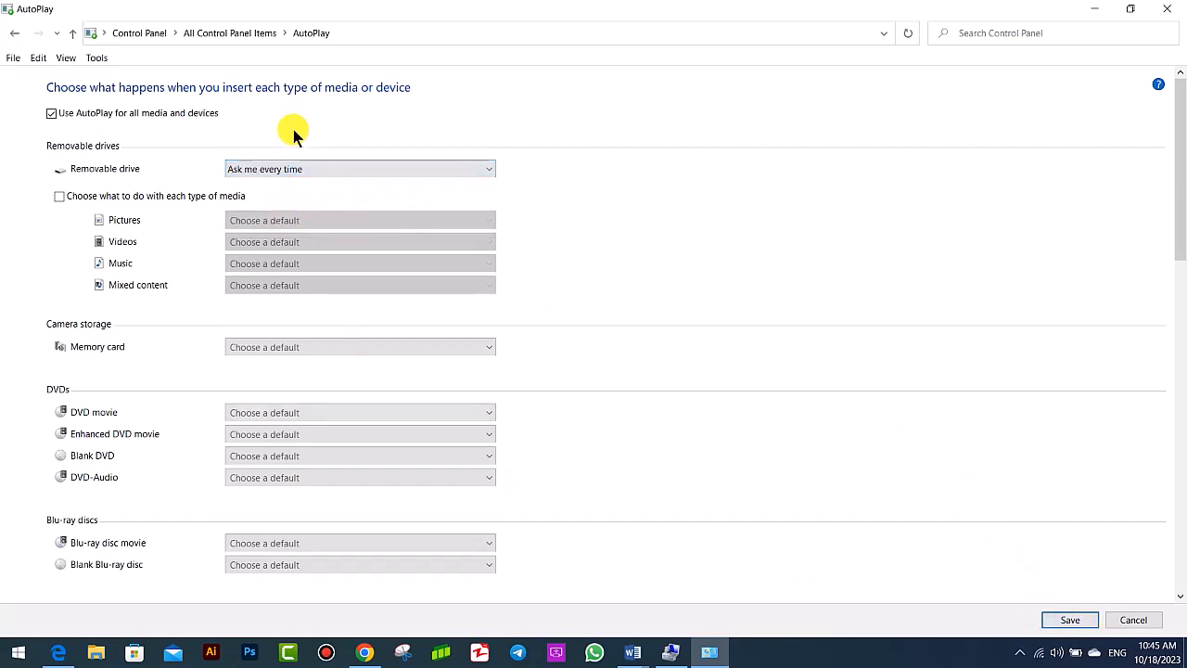
- Examine the AutoPlay defaults for discs, software and devices, including the Galaxy A32's available actions, and return to All Control Panel Items
scroll(180, 222, down, 1)
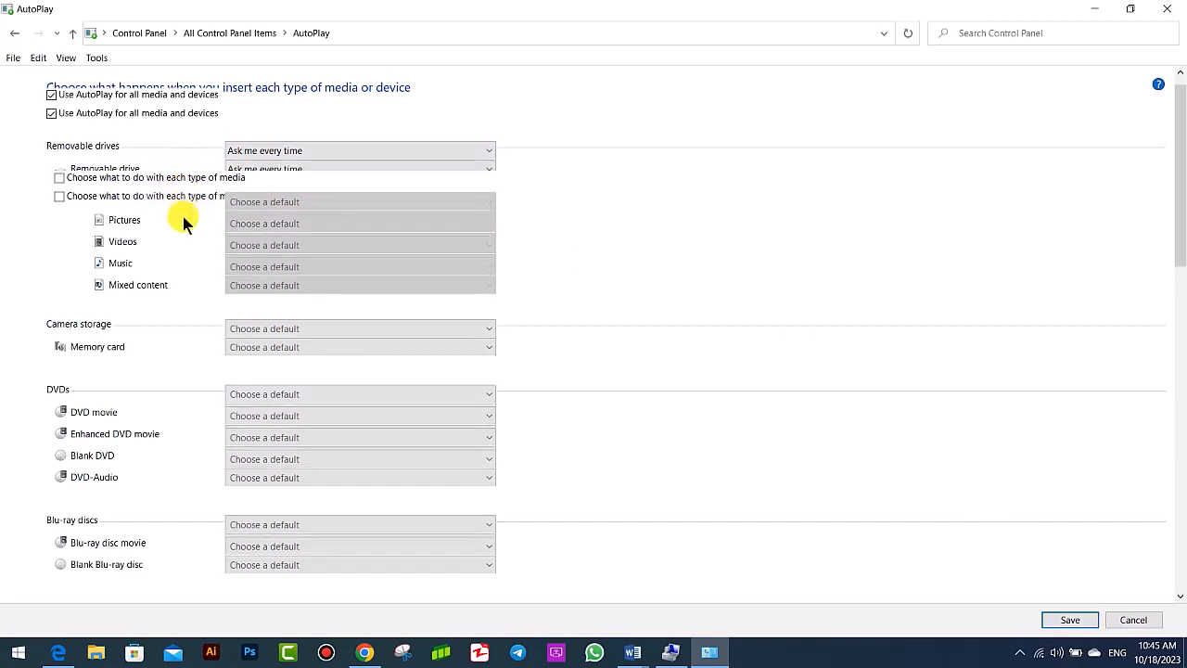
scroll(164, 382, down, 4)
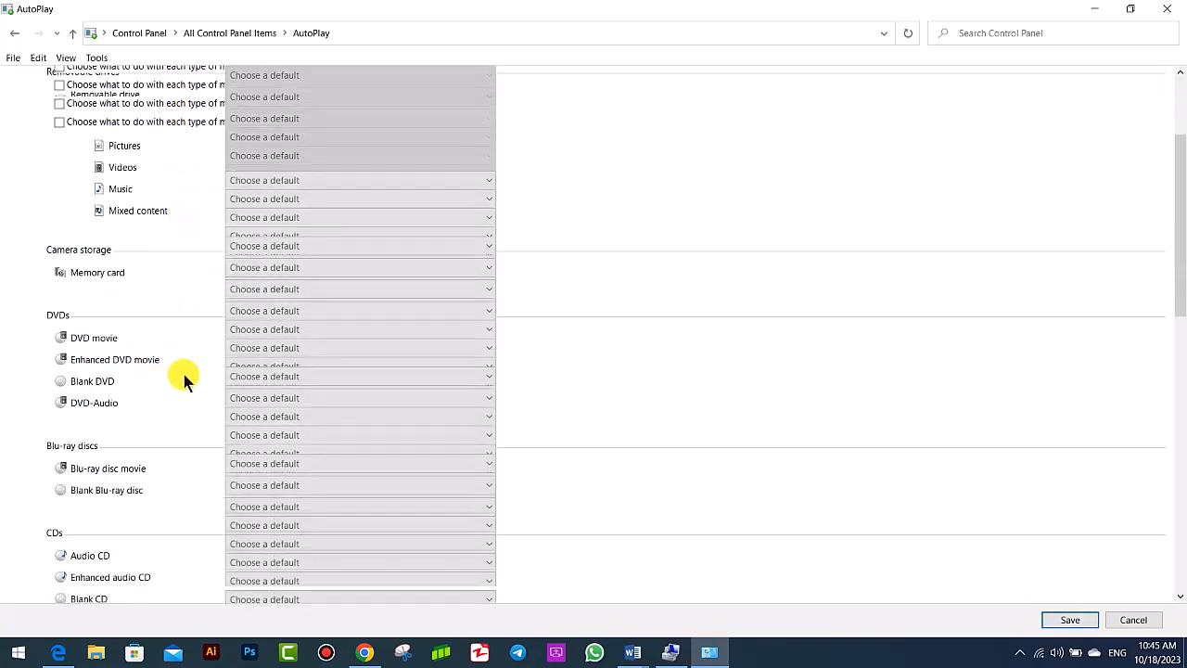
scroll(165, 331, down, 3)
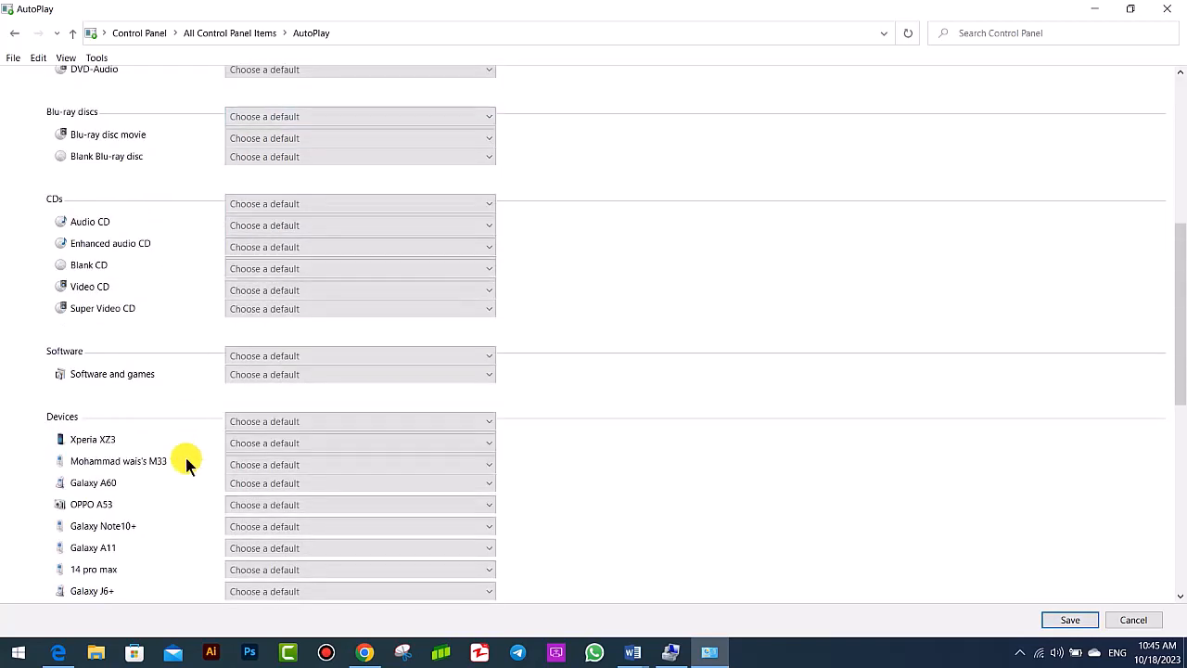
scroll(185, 450, down, 2)
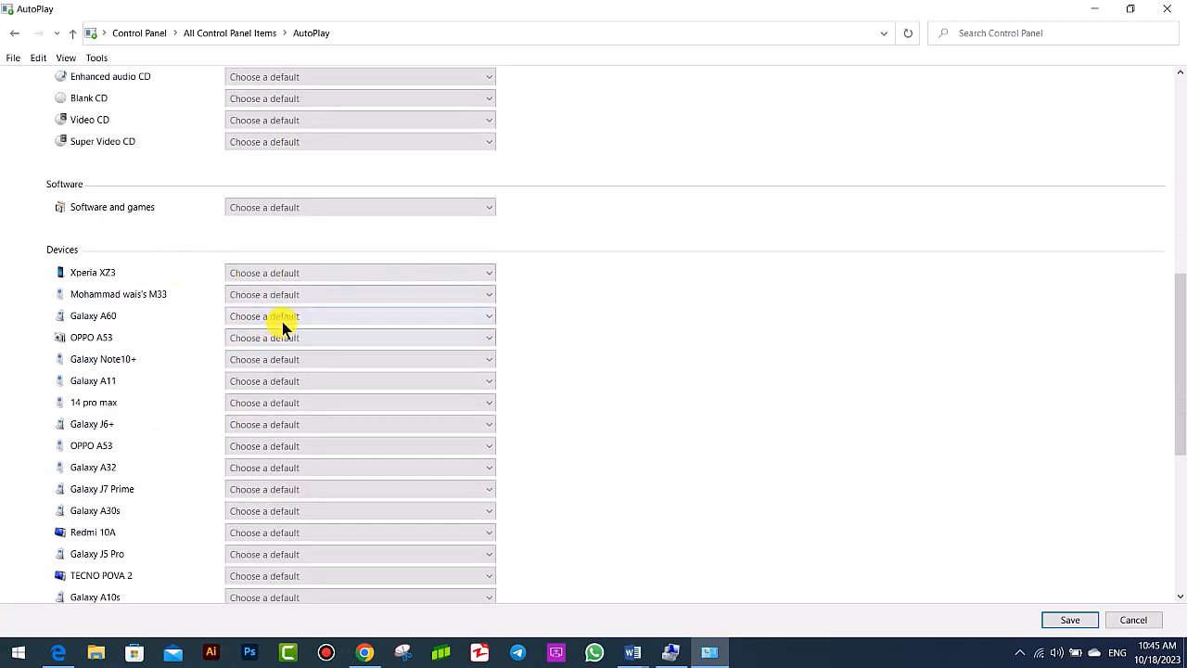
scroll(100, 358, down, 1)
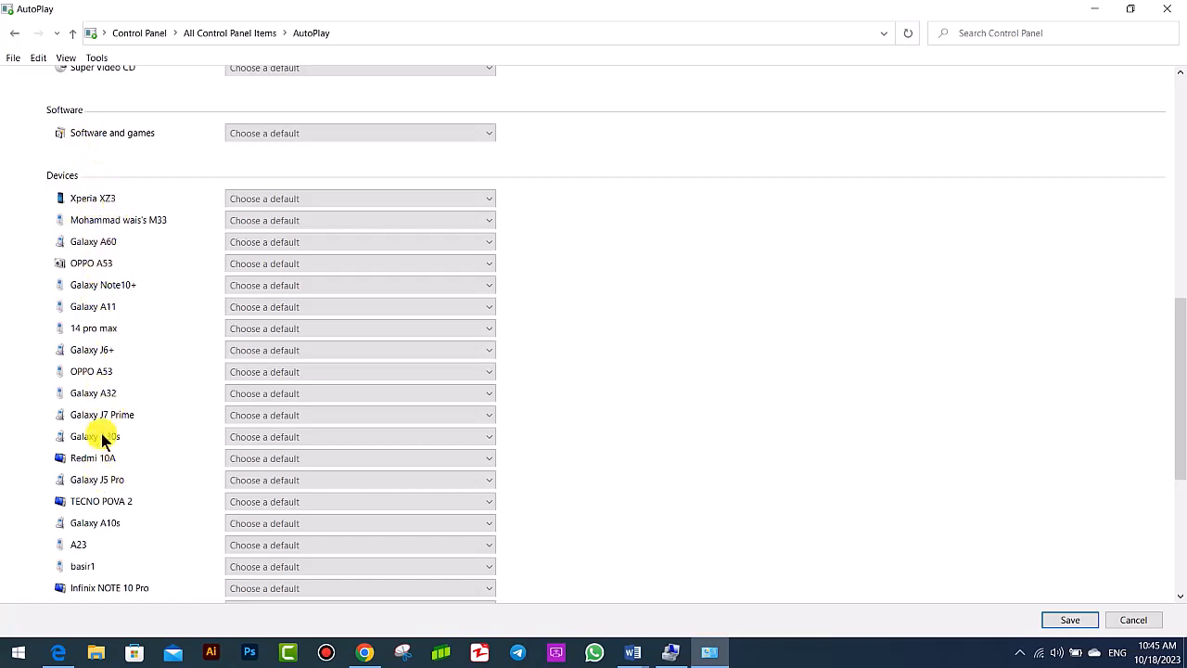
scroll(121, 501, down, 2)
scroll(156, 422, down, 2)
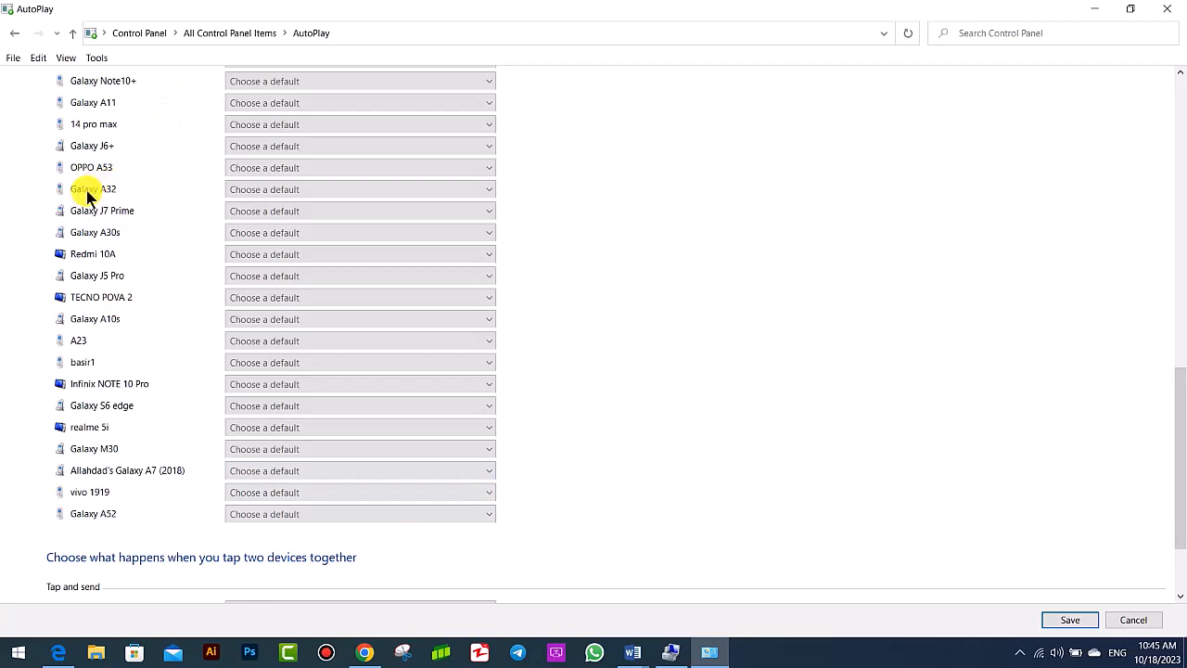
click(283, 190)
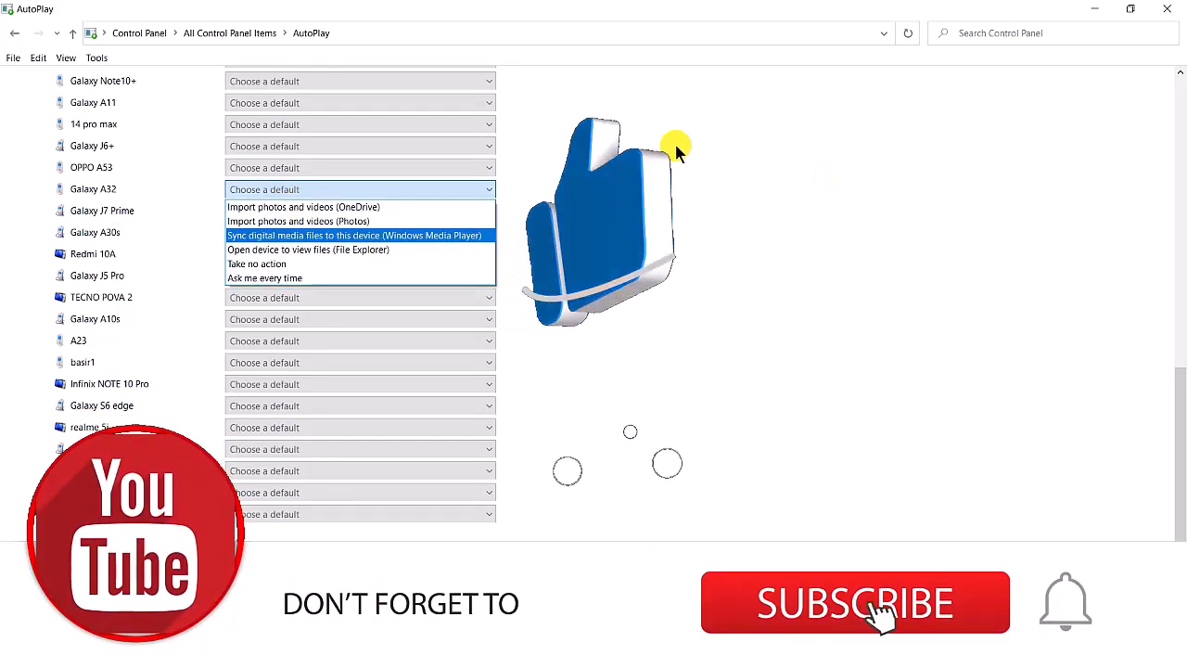
click(678, 151)
scroll(153, 176, up, 10)
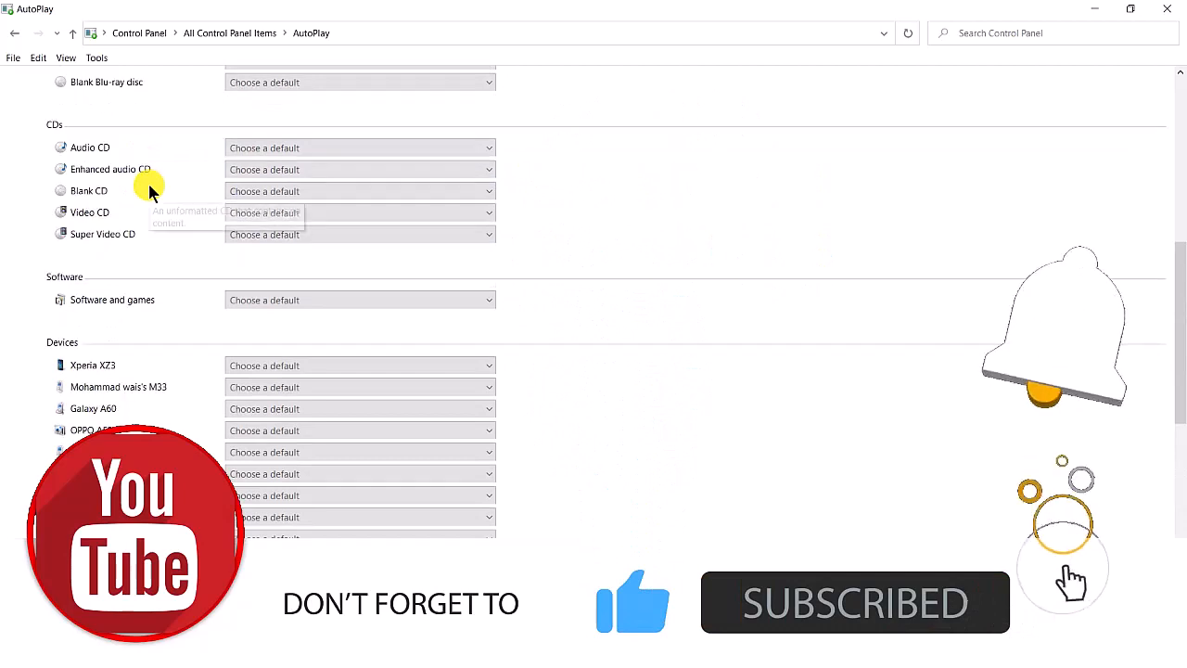
scroll(150, 182, up, 4)
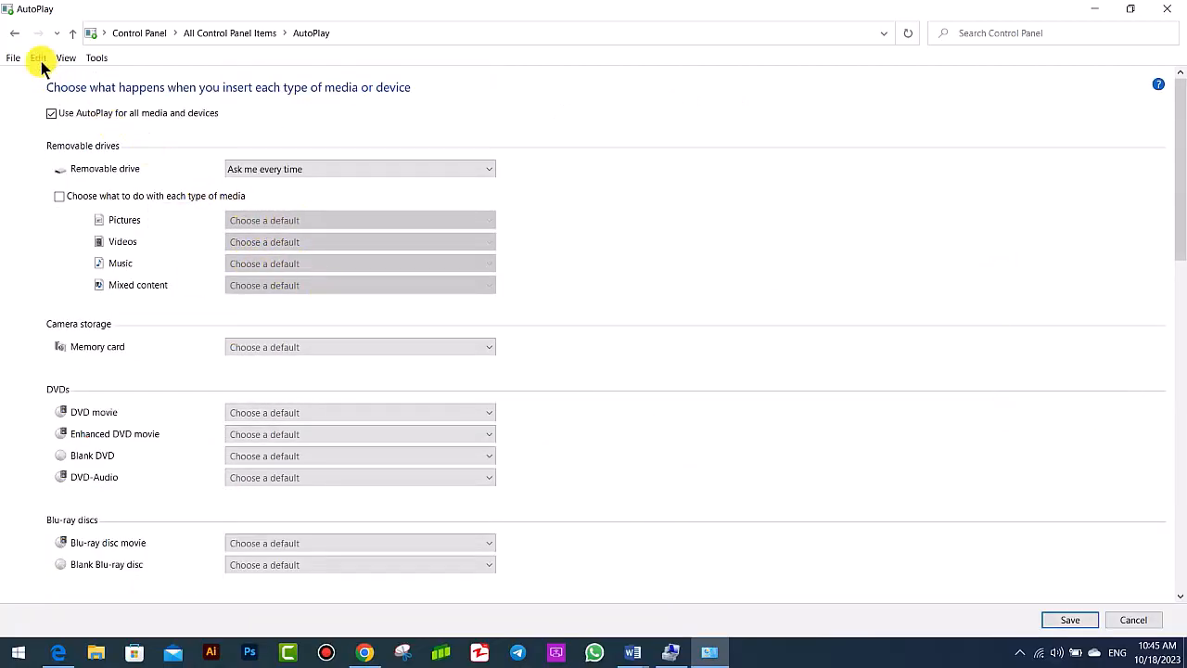
click(12, 32)
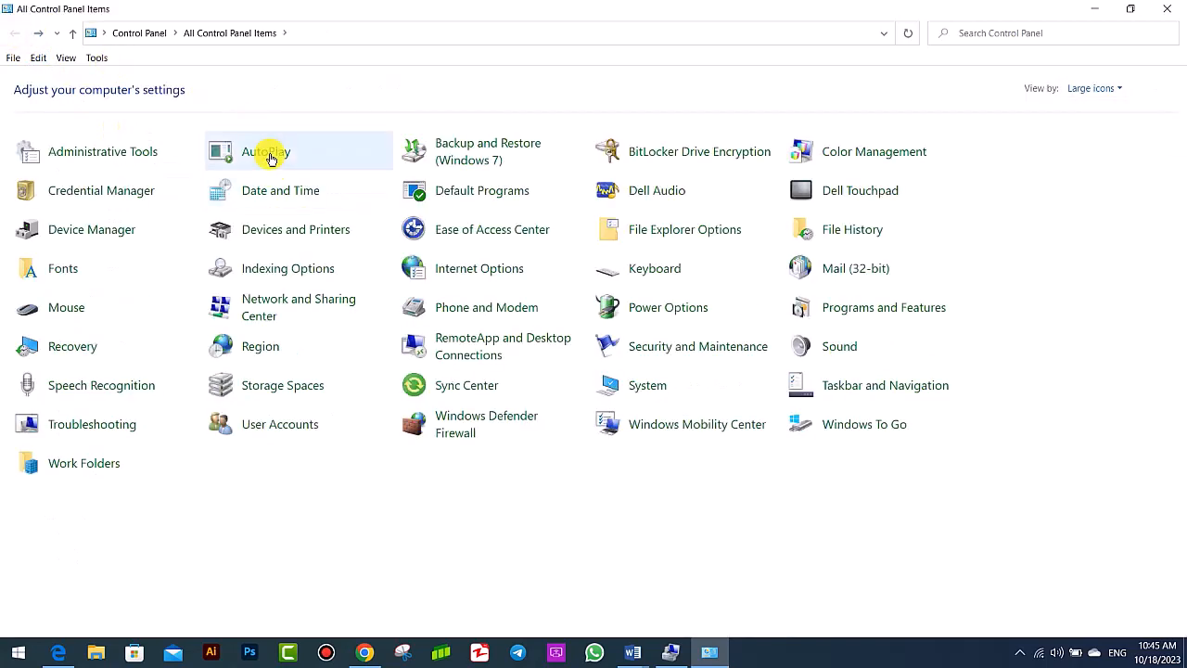